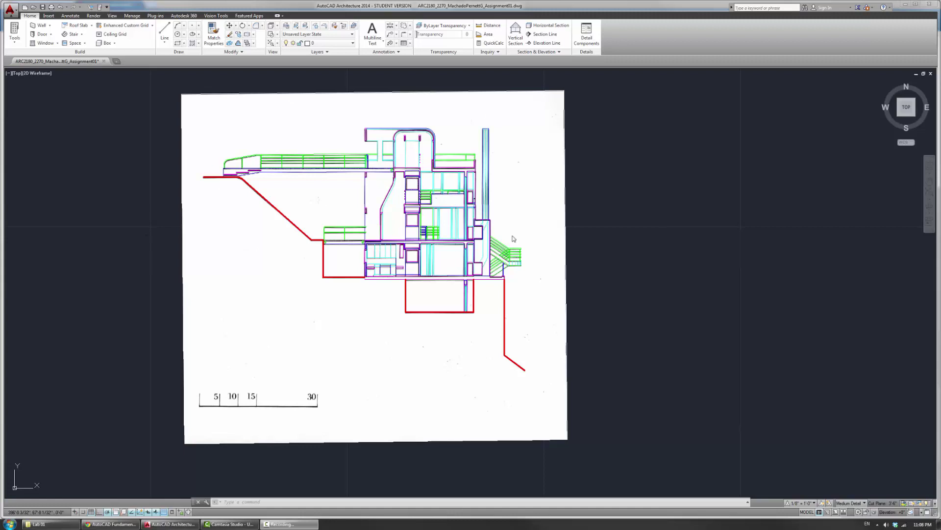
# Step: Select the scanned background image with a selection window around the sheet
pyautogui.click(164, 139)
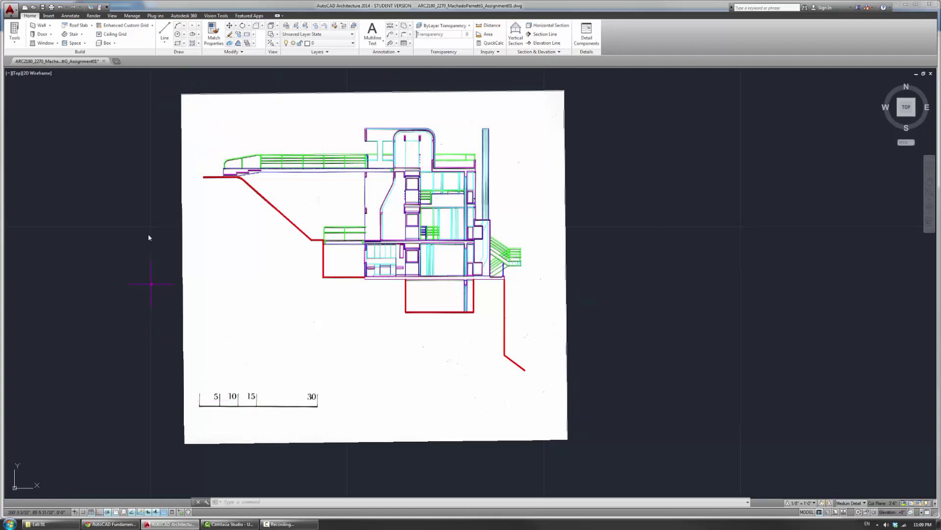
pyautogui.click(200, 90)
pyautogui.click(118, 145)
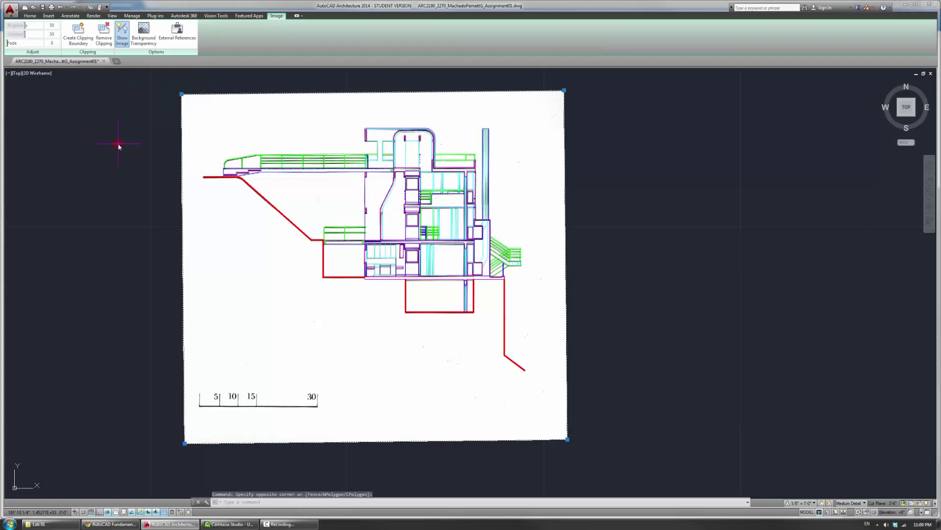
pyautogui.press('Escape')
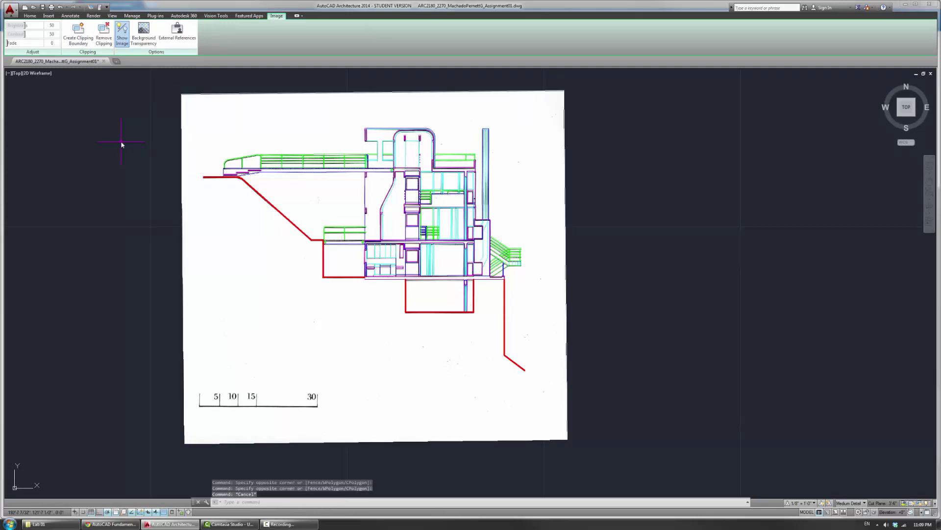
pyautogui.click(196, 95)
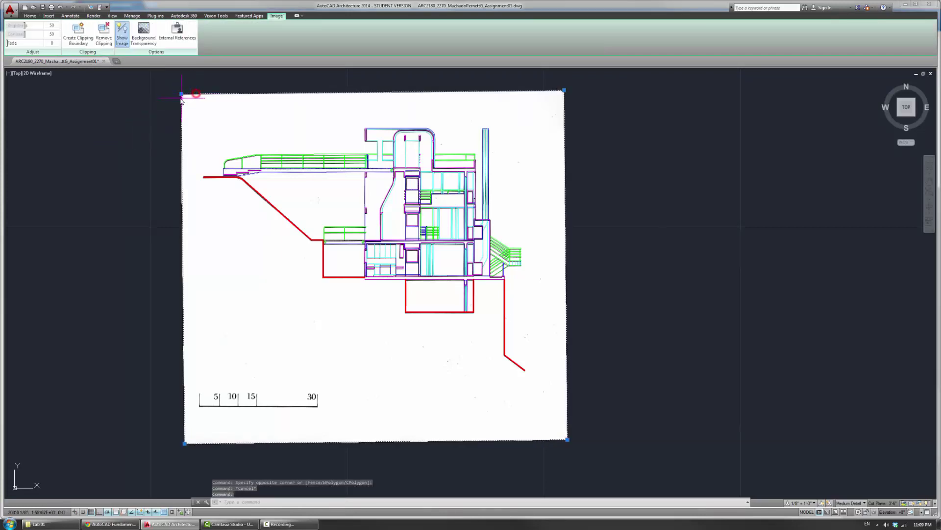
pyautogui.press('Escape')
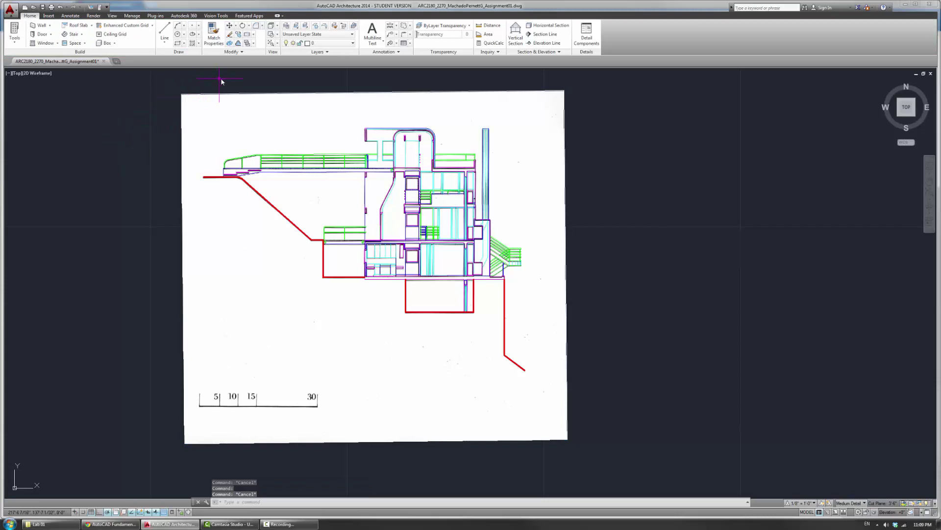
pyautogui.click(239, 78)
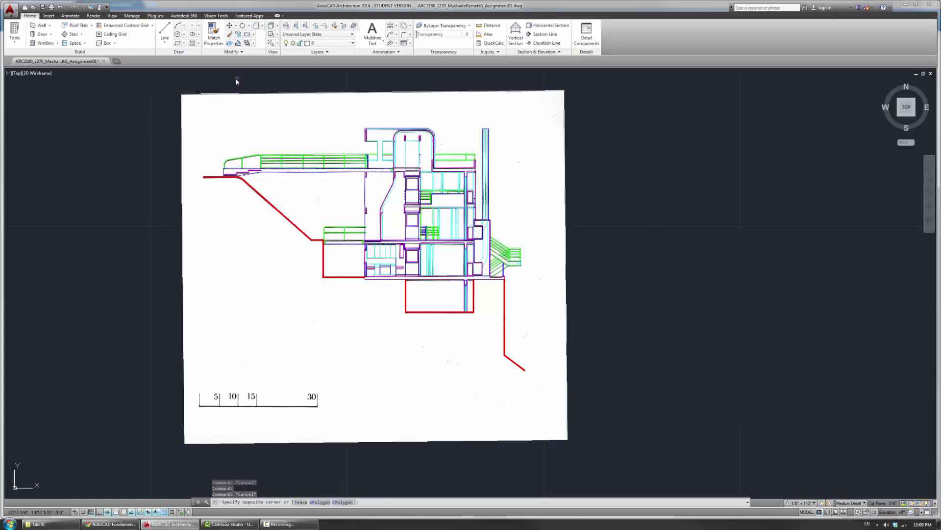
pyautogui.click(151, 122)
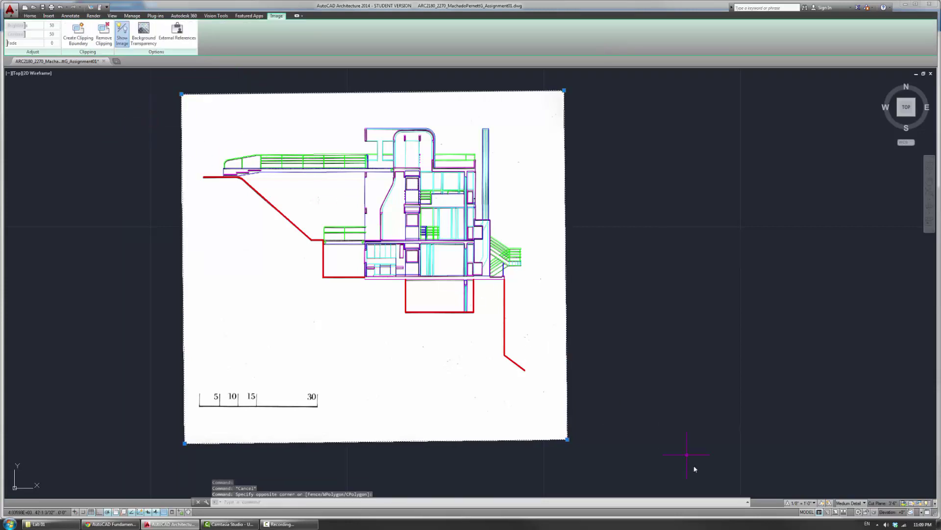
pyautogui.press('Escape')
pyautogui.click(614, 456)
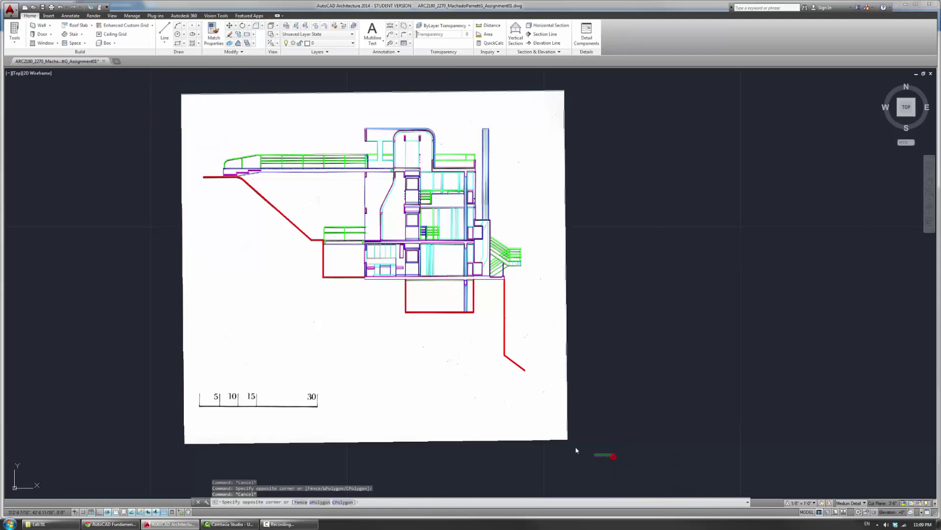
pyautogui.click(502, 407)
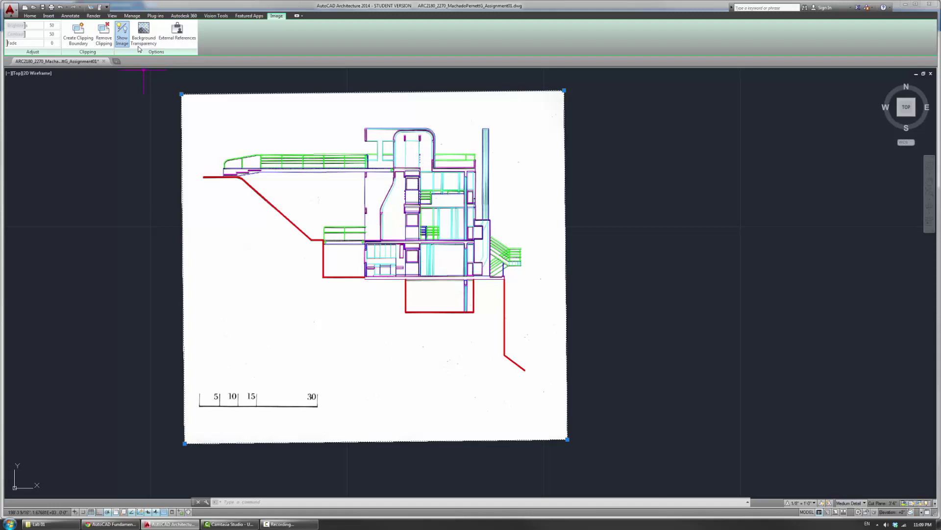
# Step: Try the image's Show Image toggle off and on, leaving the scan visible
pyautogui.click(121, 37)
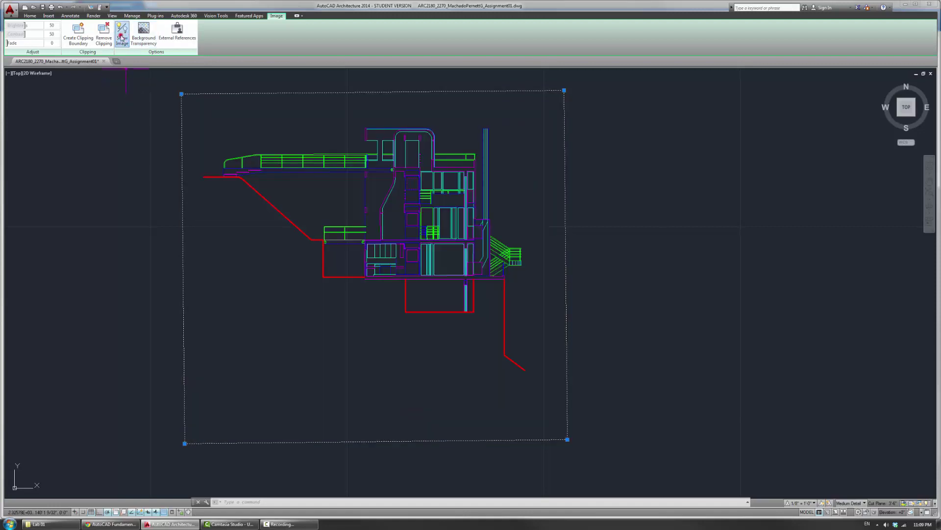
pyautogui.click(121, 37)
pyautogui.click(123, 41)
pyautogui.click(123, 41)
pyautogui.click(123, 42)
pyautogui.moveTo(141, 149); pyautogui.dragTo(132, 143, button='middle')
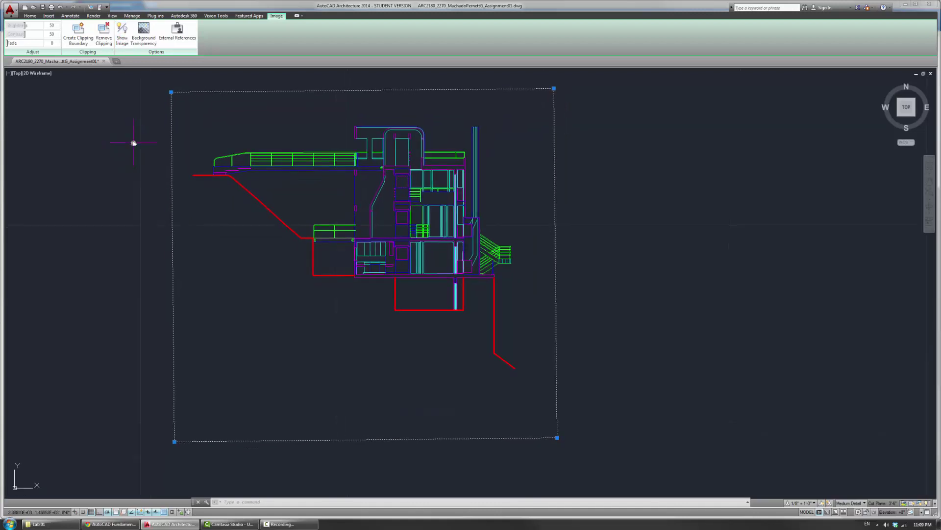
pyautogui.press('Escape')
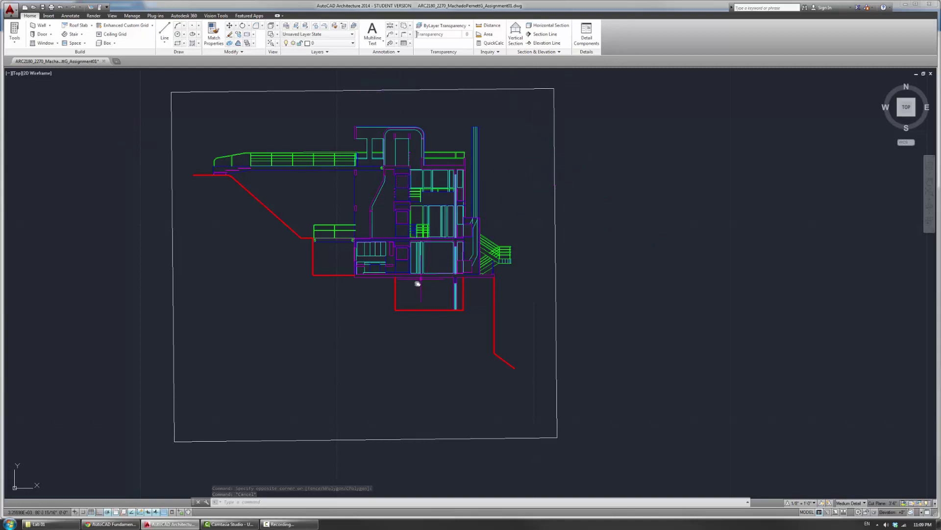
pyautogui.click(557, 259)
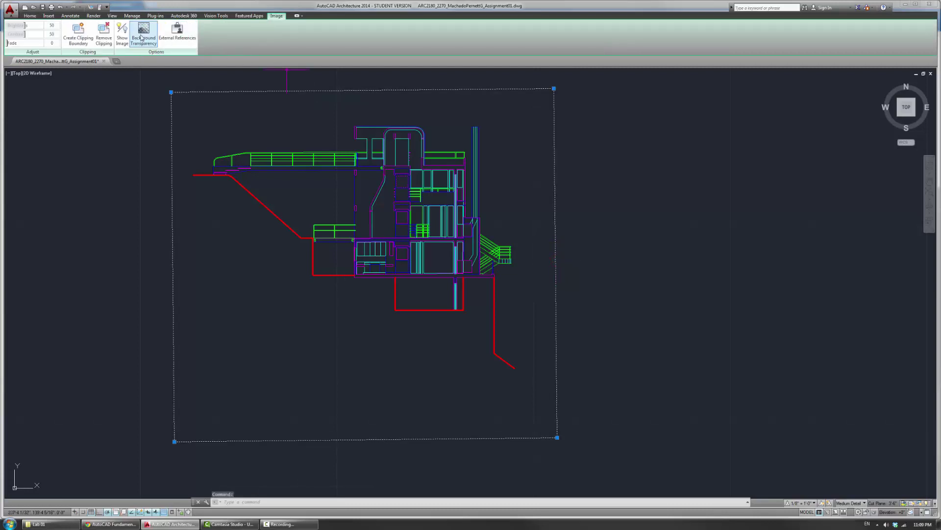
pyautogui.click(124, 39)
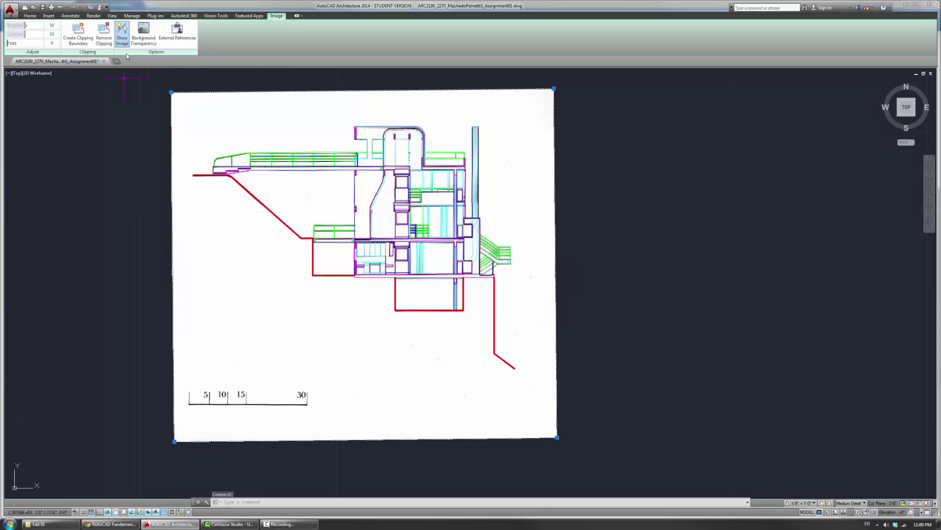
pyautogui.click(123, 39)
pyautogui.click(123, 39)
pyautogui.press('Escape')
pyautogui.press('Escape')
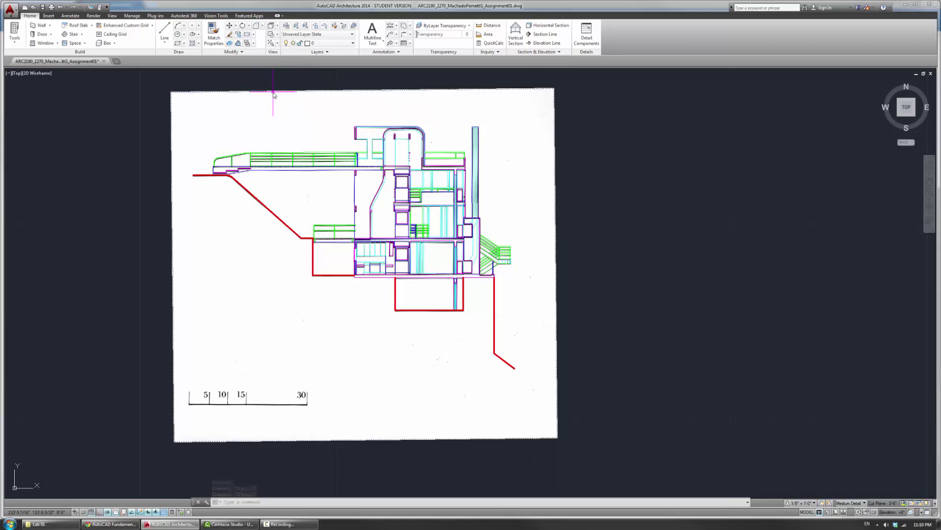
# Step: Switch the Background layer's lightbulb off and on in the Layers dropdown, leaving it on
pyautogui.click(353, 43)
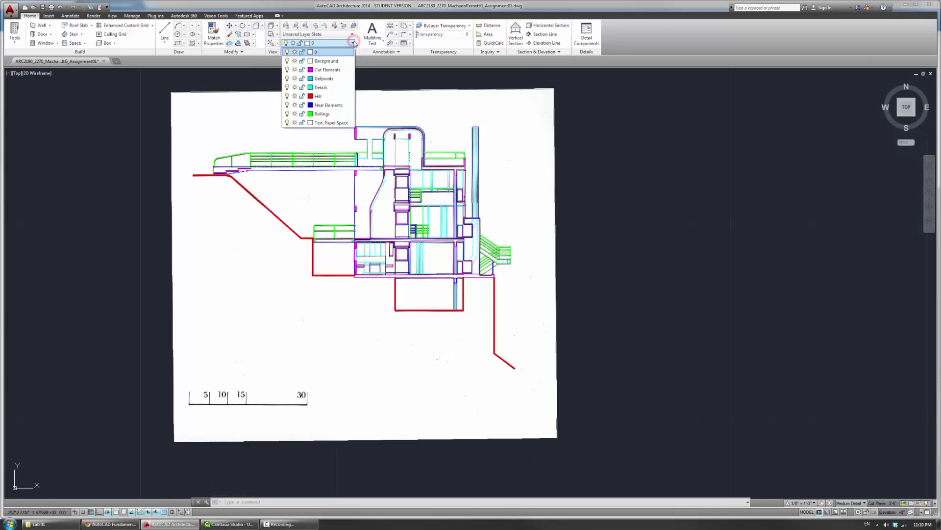
pyautogui.click(287, 61)
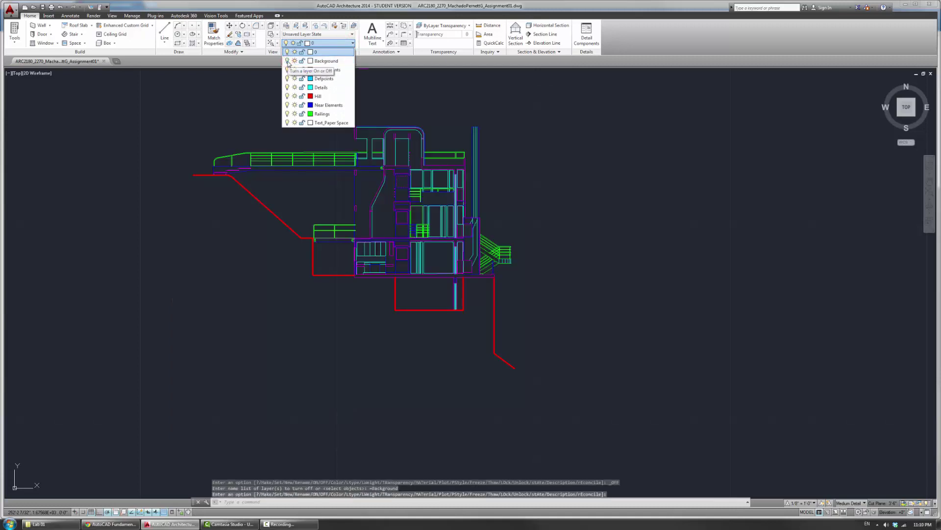
pyautogui.click(287, 61)
pyautogui.click(287, 61)
pyautogui.click(288, 61)
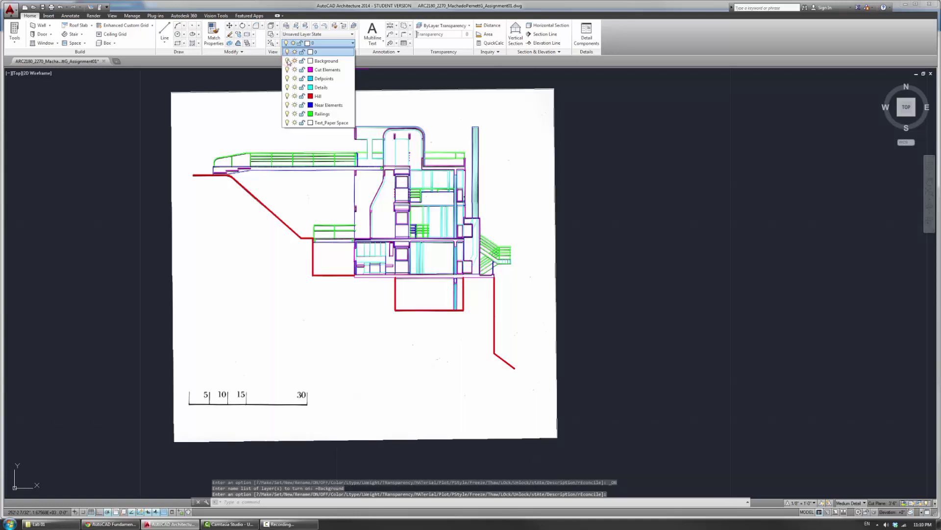
pyautogui.click(288, 61)
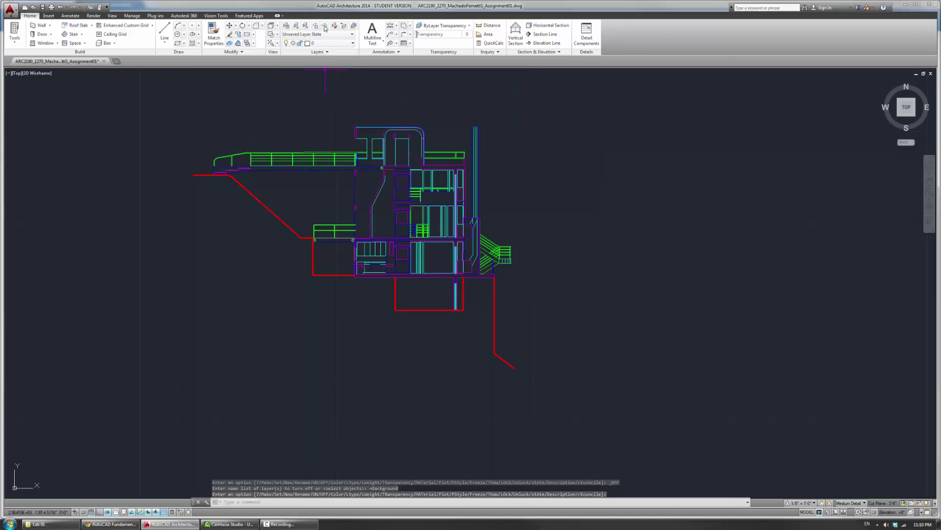
pyautogui.click(329, 43)
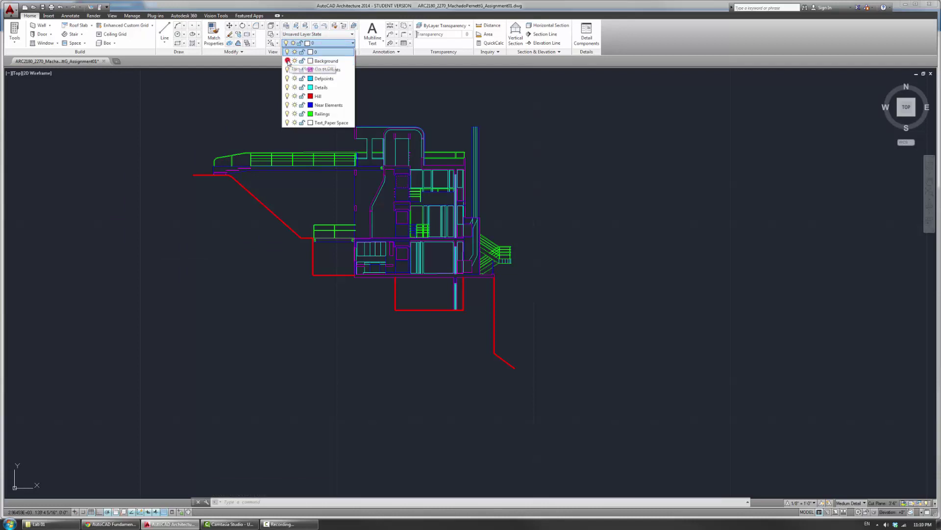
pyautogui.click(288, 61)
pyautogui.click(116, 113)
# Step: Select the scanned image and turn off Show Image so only its frame remains
pyautogui.moveTo(193, 84); pyautogui.dragTo(161, 100)
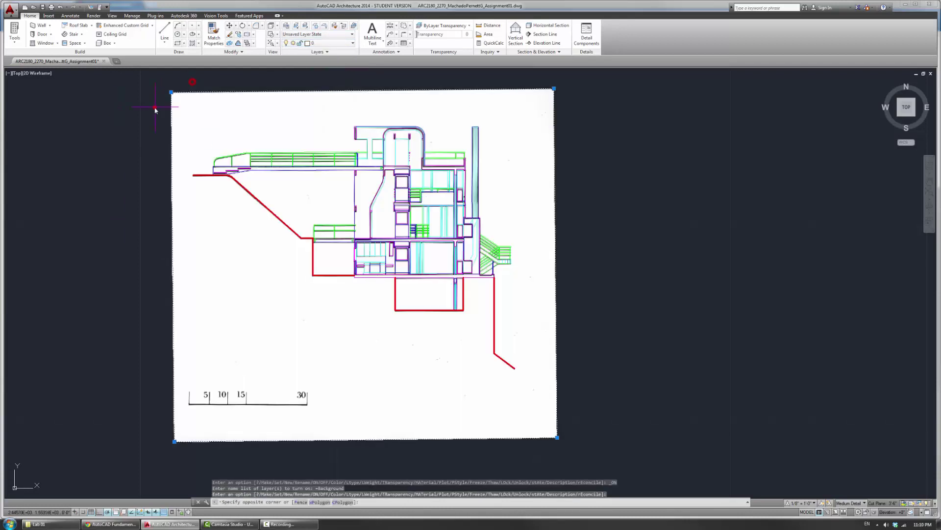
pyautogui.click(122, 39)
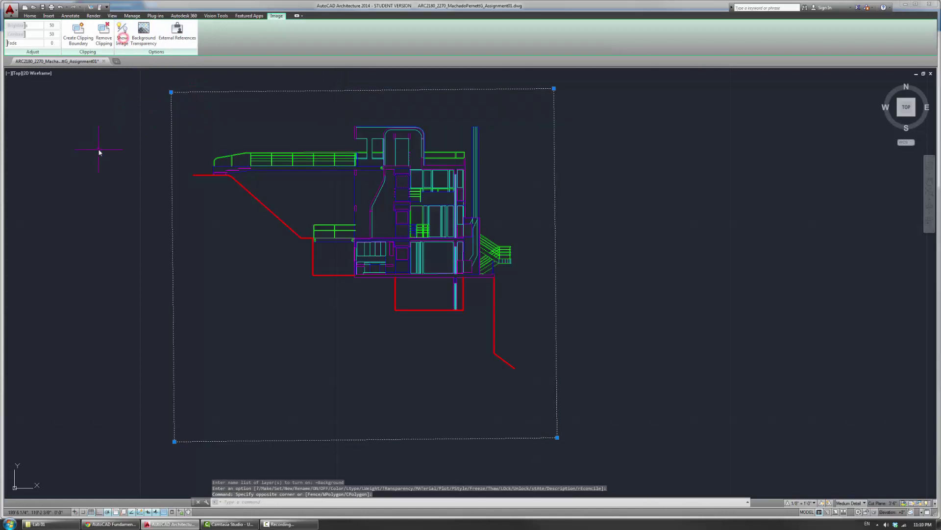
pyautogui.press('Escape')
pyautogui.press('Escape')
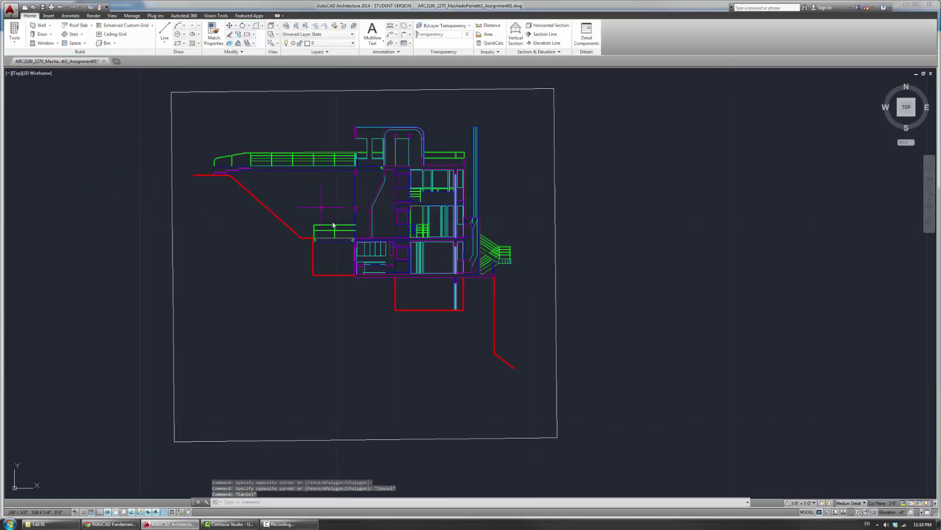
pyautogui.scroll(5, 406, 197)
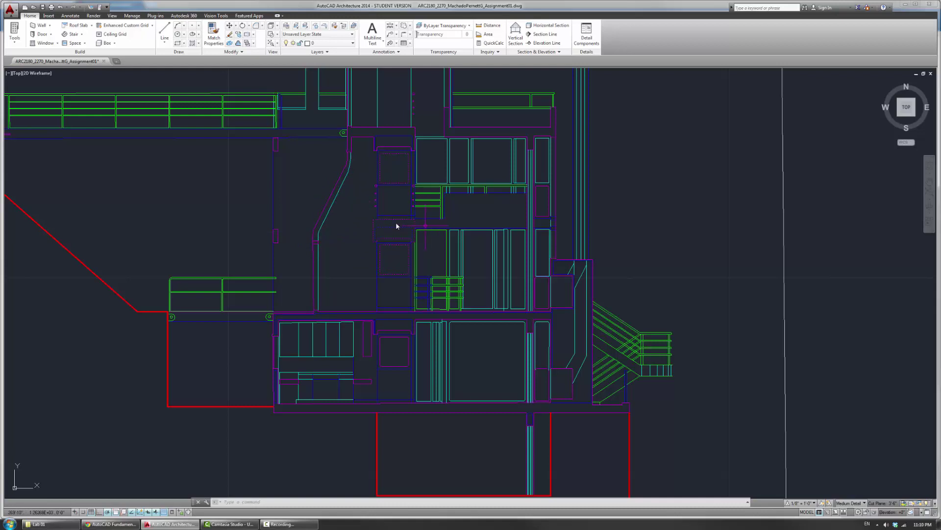
pyautogui.scroll(5, 378, 170)
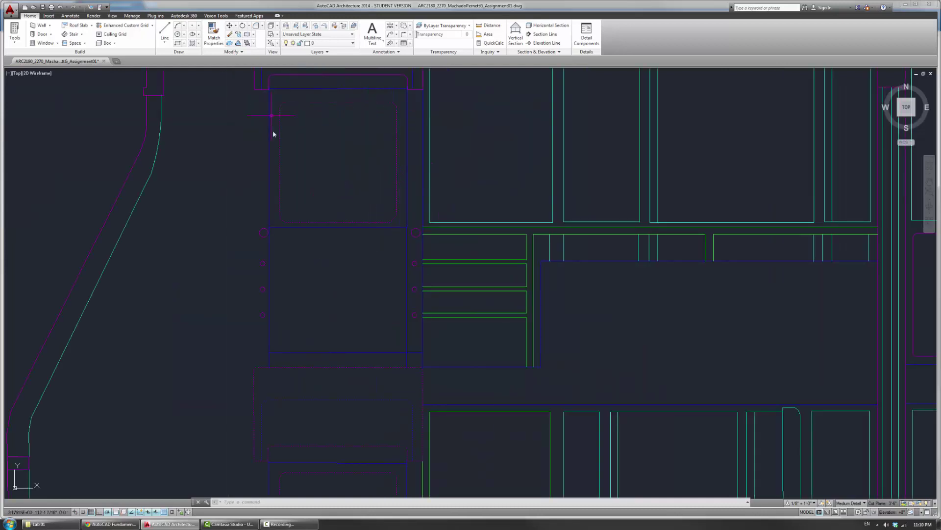
pyautogui.click(307, 97)
pyautogui.press('Escape')
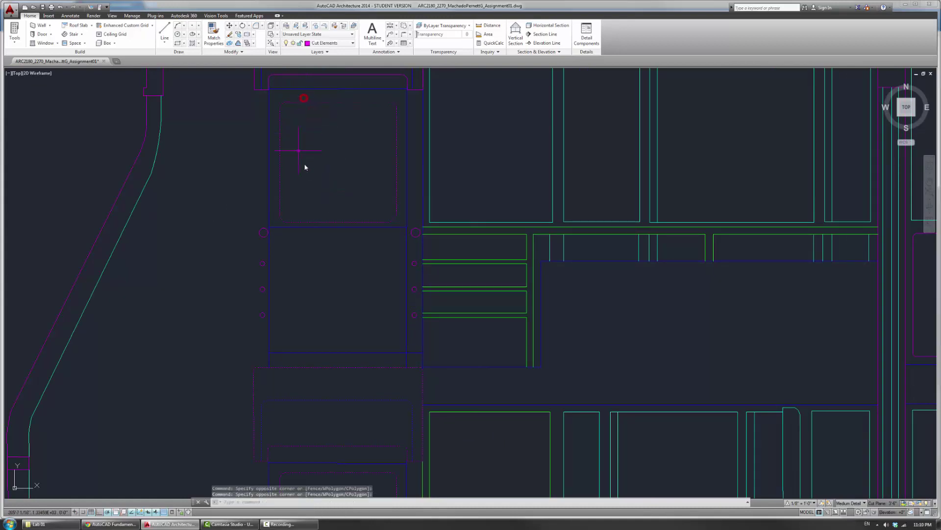
pyautogui.press('Escape')
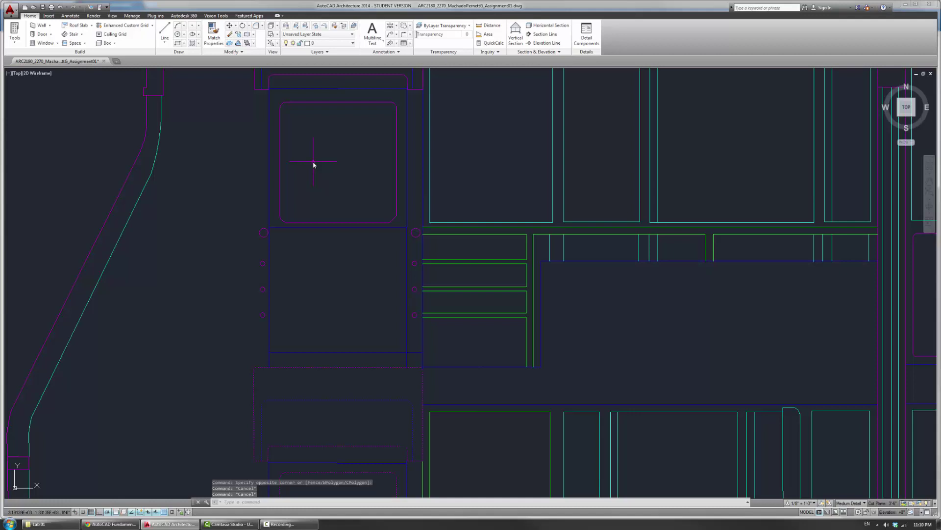
pyautogui.scroll(-3, 332, 263)
pyautogui.scroll(3, 347, 248)
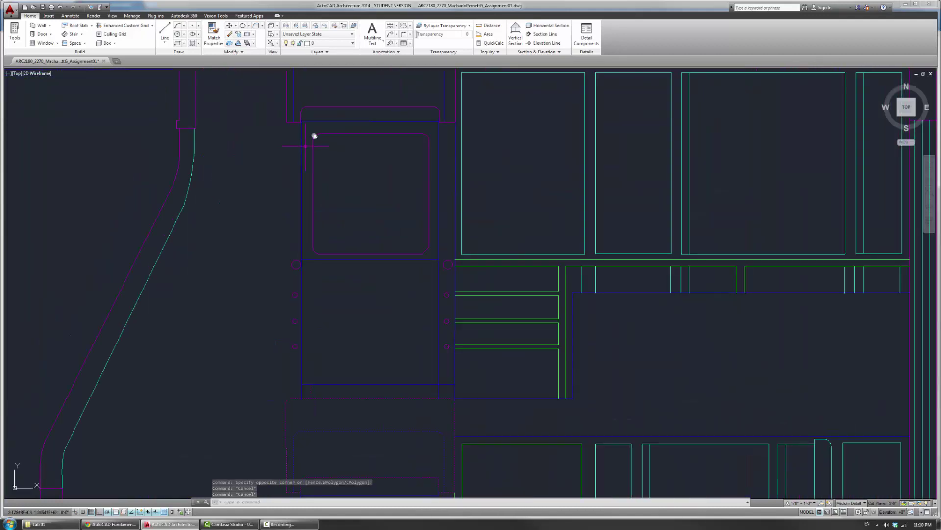
pyautogui.scroll(-4, 315, 143)
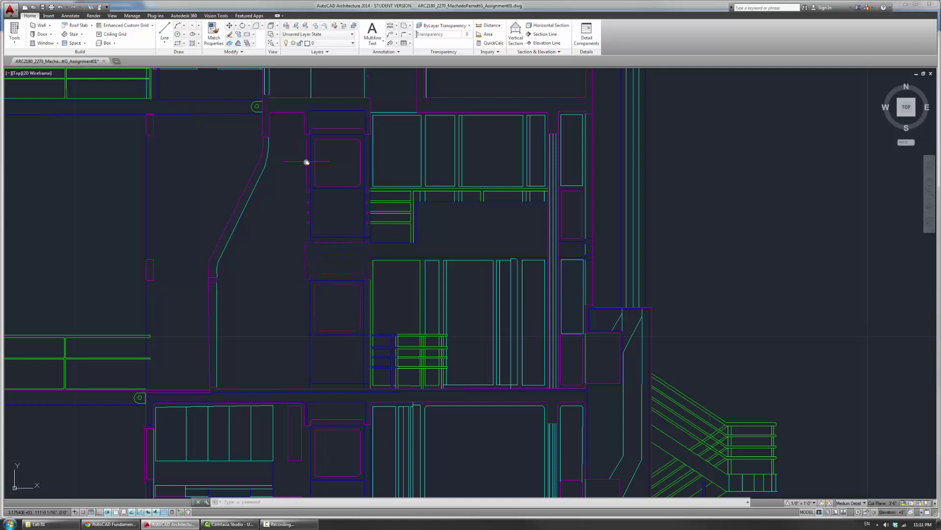
# Step: Regenerate with RE, then zoom and pan to the lower-left hillside and terrace railing
pyautogui.write('re')
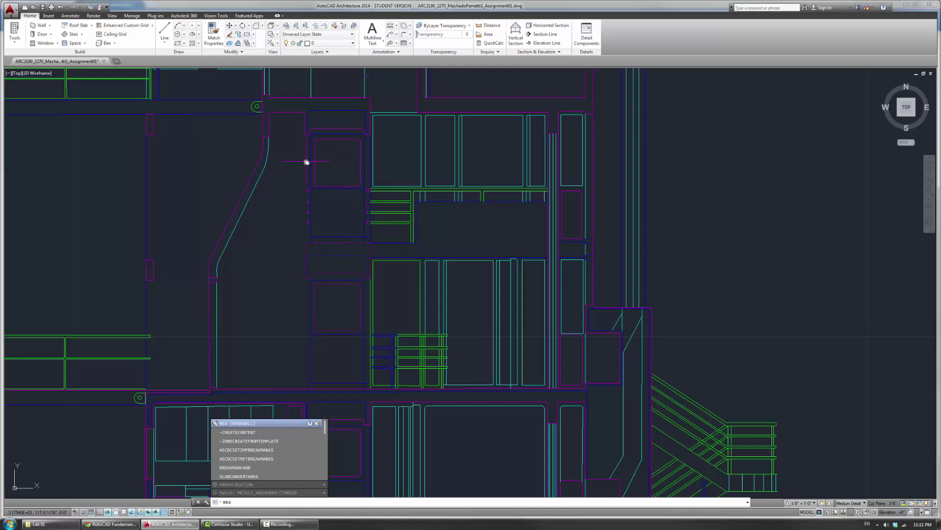
pyautogui.press('Return')
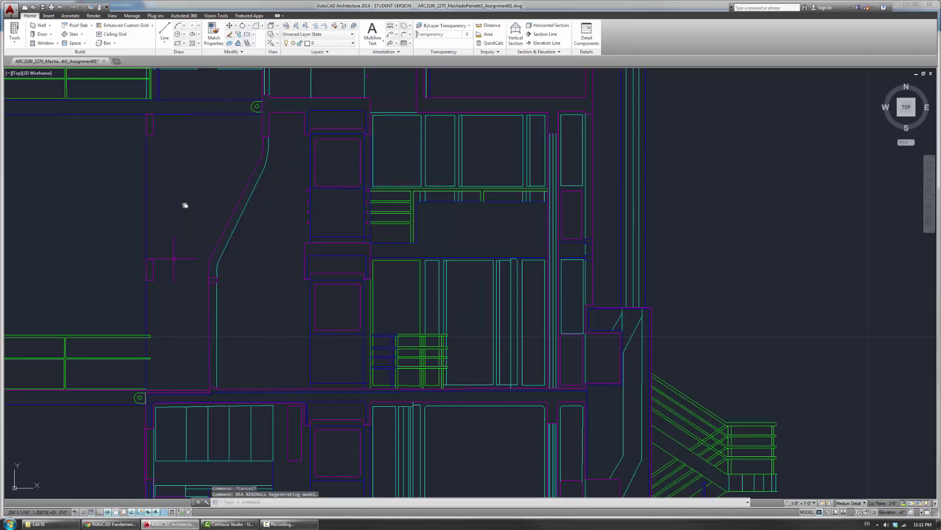
pyautogui.scroll(-4, 313, 263)
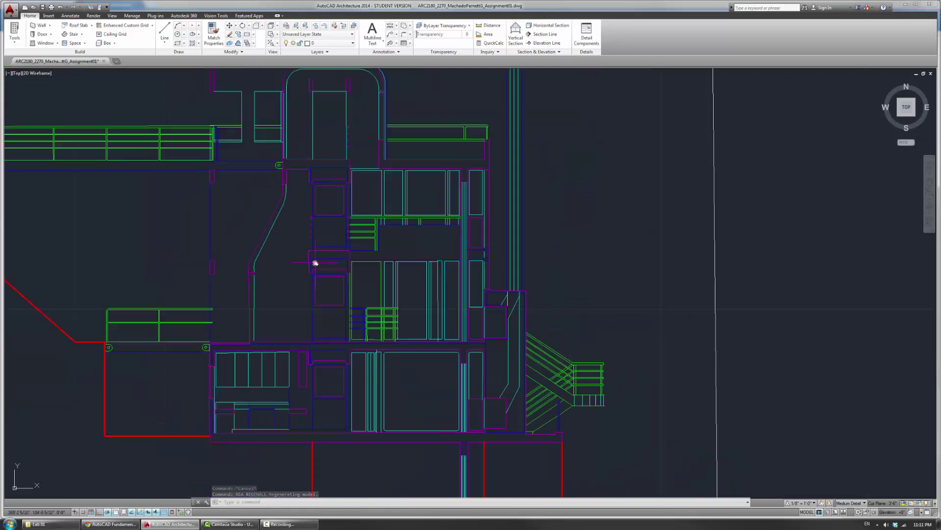
pyautogui.moveTo(192, 241); pyautogui.dragTo(314, 254, button='middle')
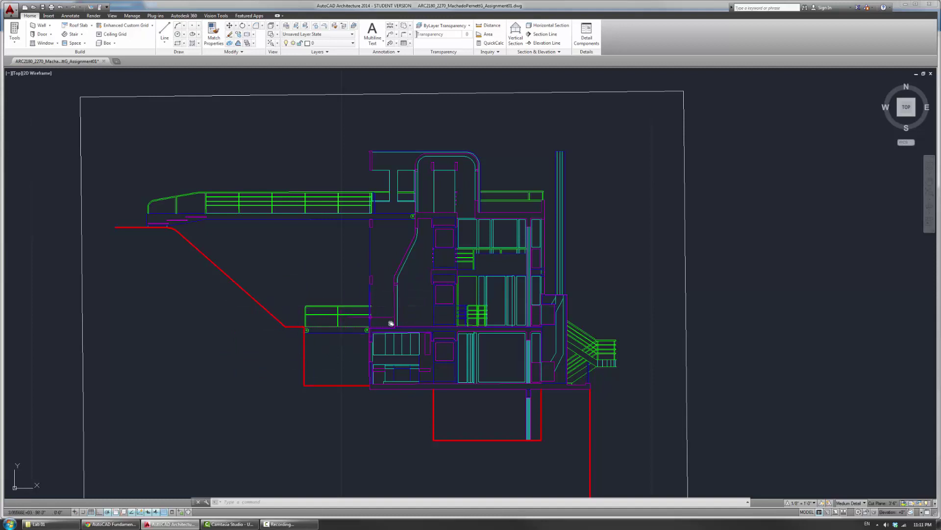
pyautogui.scroll(4, 341, 321)
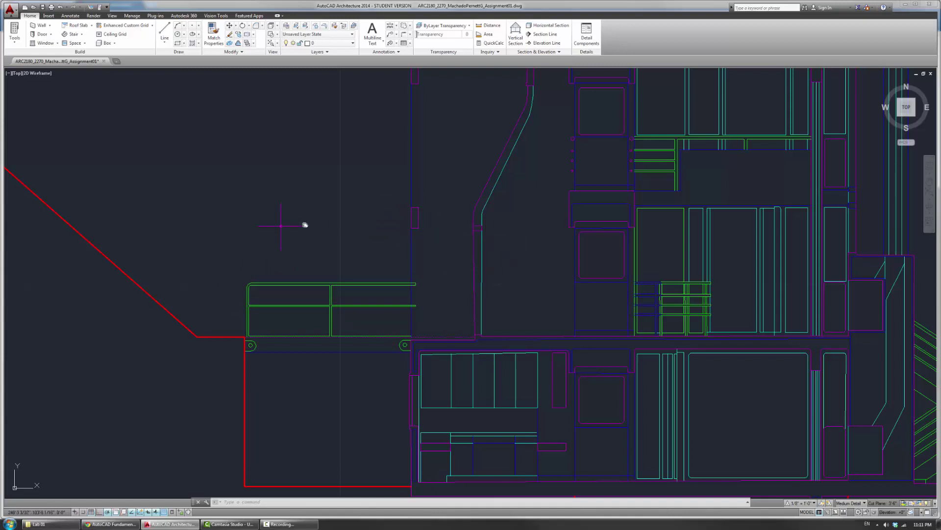
# Step: Run REGENALL (REA) and uncheck Use Icons so the status-bar toggles show text labels
pyautogui.write('rea')
pyautogui.press('Return')
pyautogui.press('Escape')
pyautogui.press('Escape')
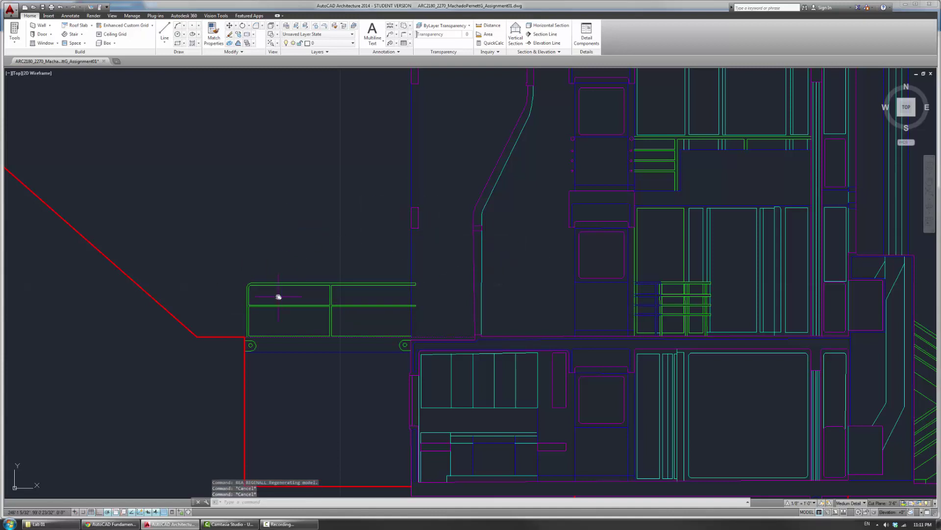
pyautogui.rightClick(157, 513)
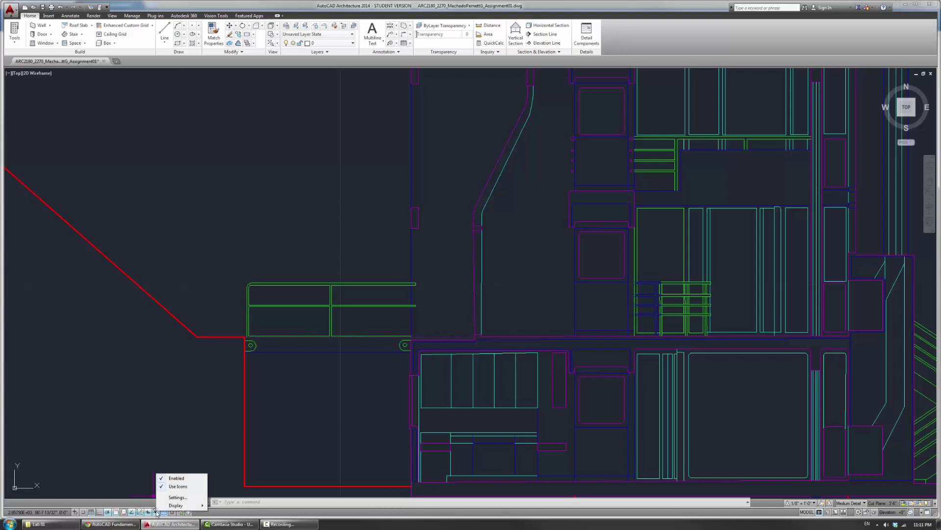
pyautogui.click(174, 486)
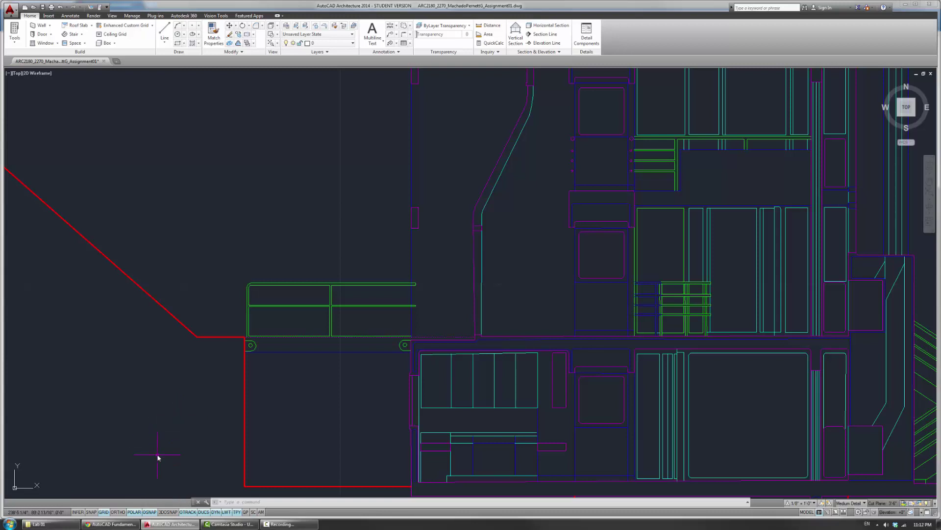
pyautogui.click(92, 512)
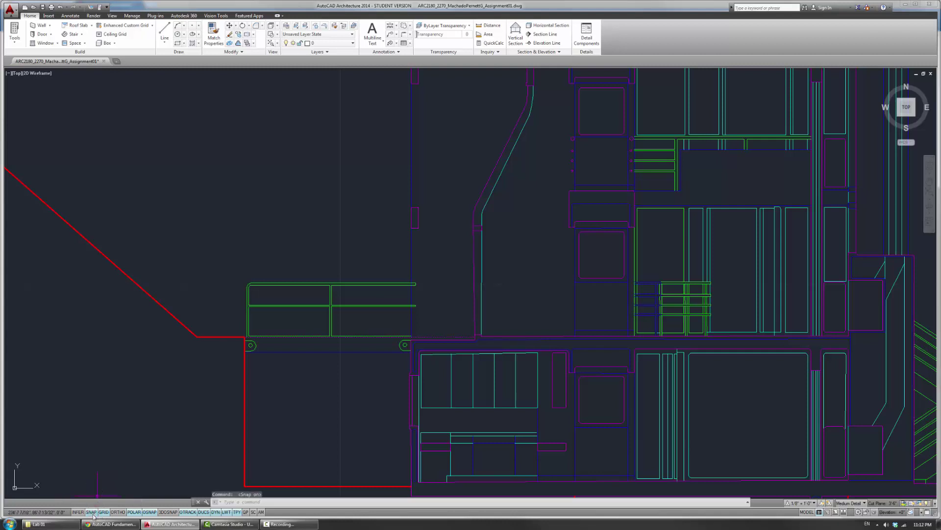
pyautogui.click(92, 512)
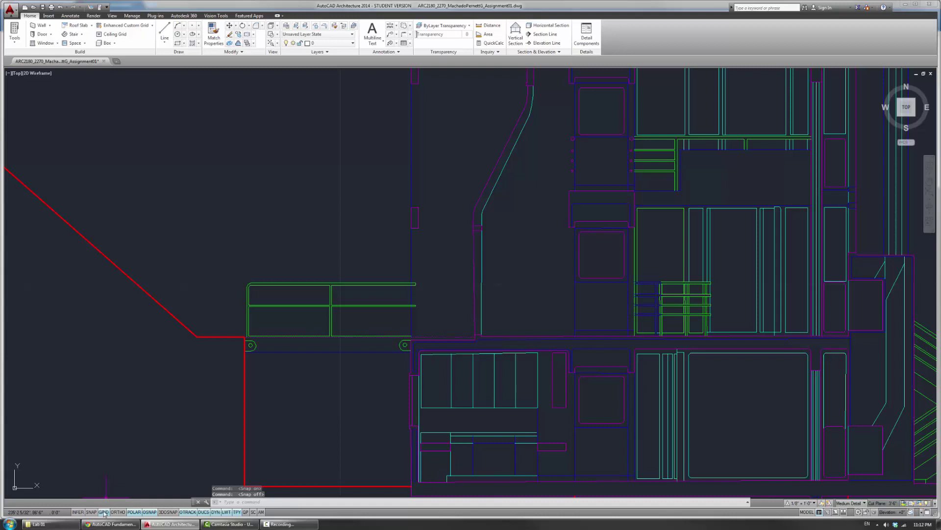
pyautogui.click(104, 512)
pyautogui.click(104, 513)
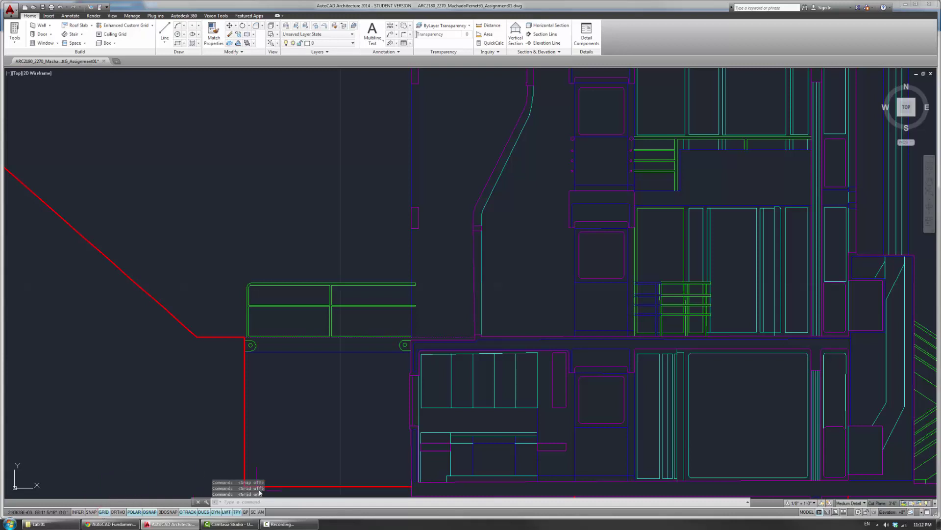
pyautogui.click(227, 511)
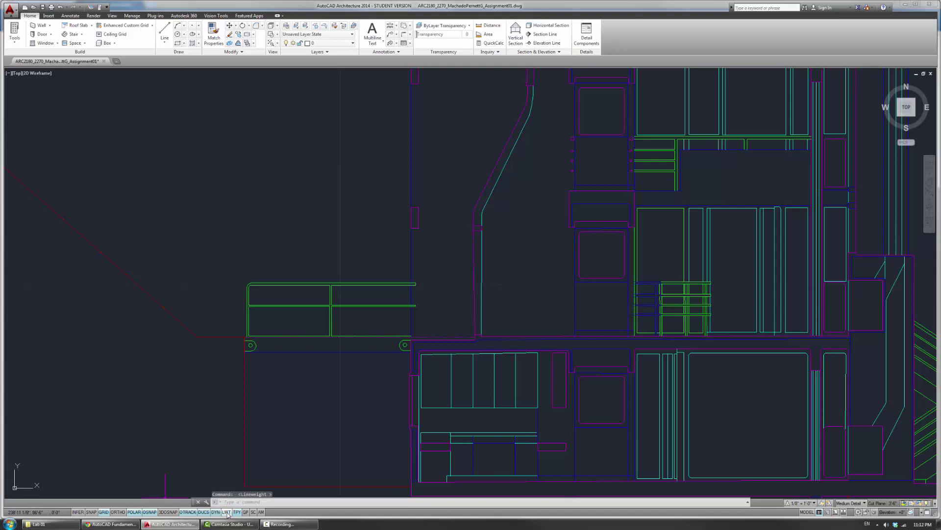
pyautogui.click(227, 511)
pyautogui.click(227, 511)
pyautogui.click(227, 511)
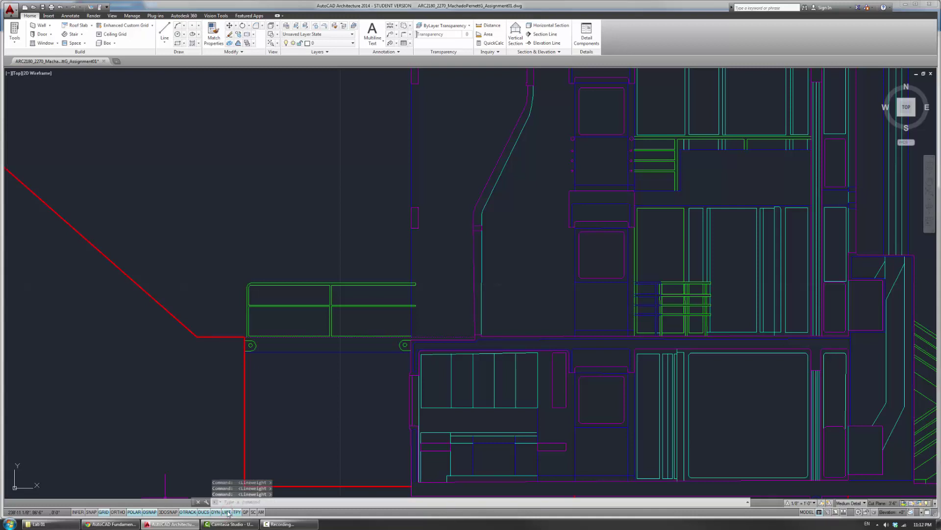
# Step: Zoom out and nudge the view so the entire section and hillside fit on screen
pyautogui.press('Escape')
pyautogui.press('Escape')
pyautogui.scroll(-5, 351, 244)
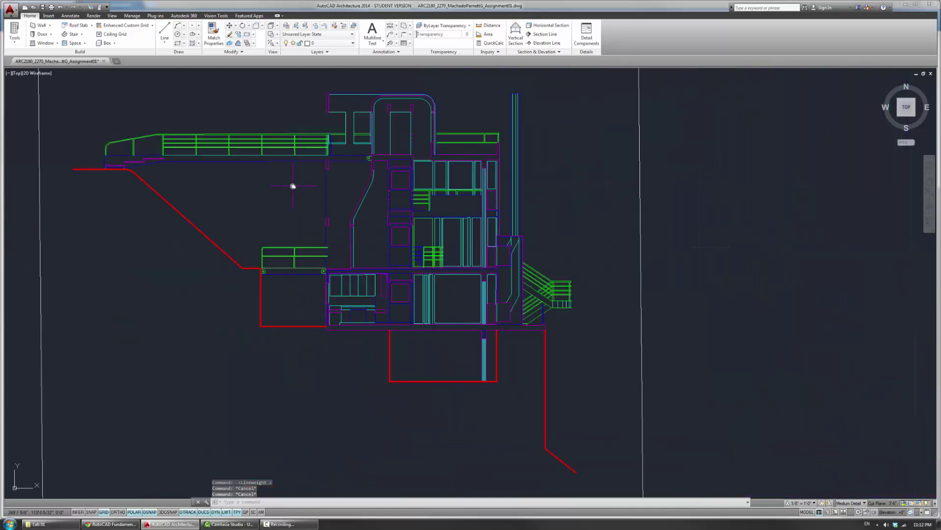
pyautogui.moveTo(228, 133); pyautogui.dragTo(244, 163, button='middle')
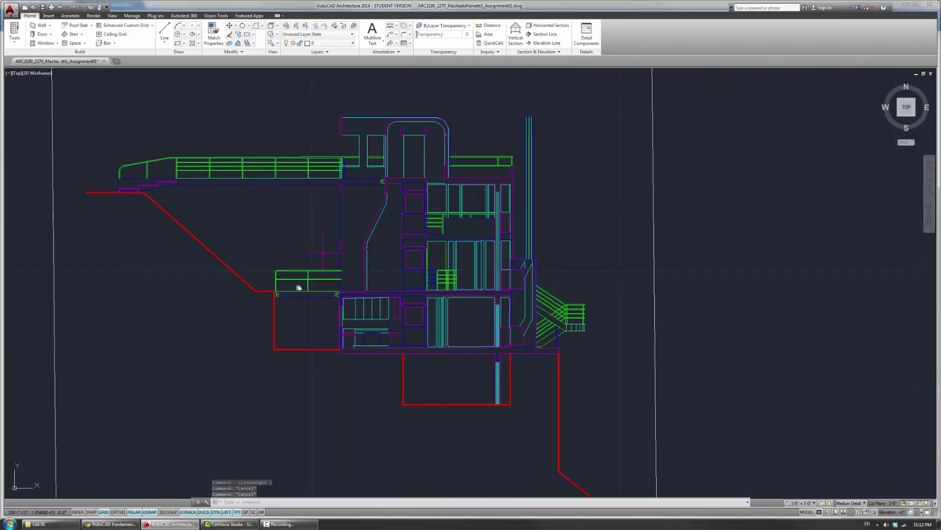
# Step: Open the Layer Properties Manager from the Home tab's Layers panel
pyautogui.click(285, 27)
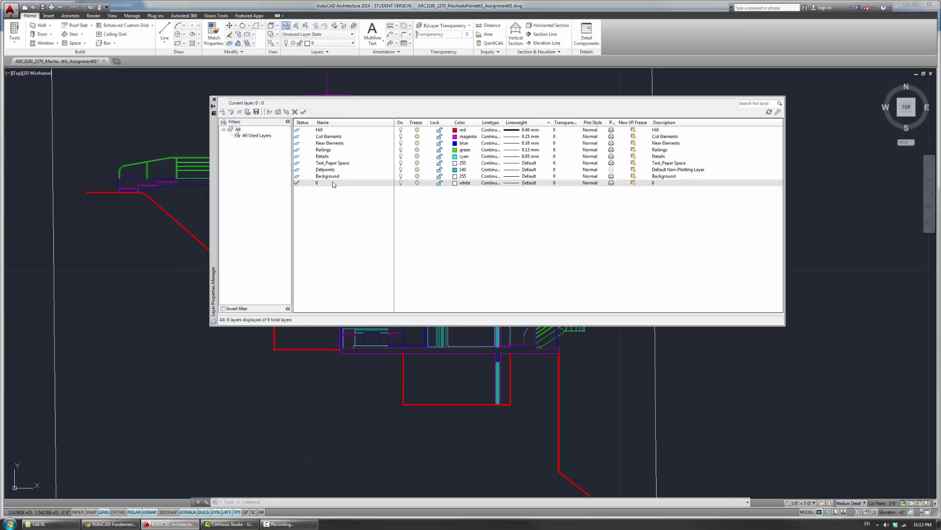
# Step: Select the Hill, Cut Elements, Near Elements, Railings and Details layers by clicking Details and Shift-clicking Hill
pyautogui.click(325, 183)
pyautogui.click(338, 170)
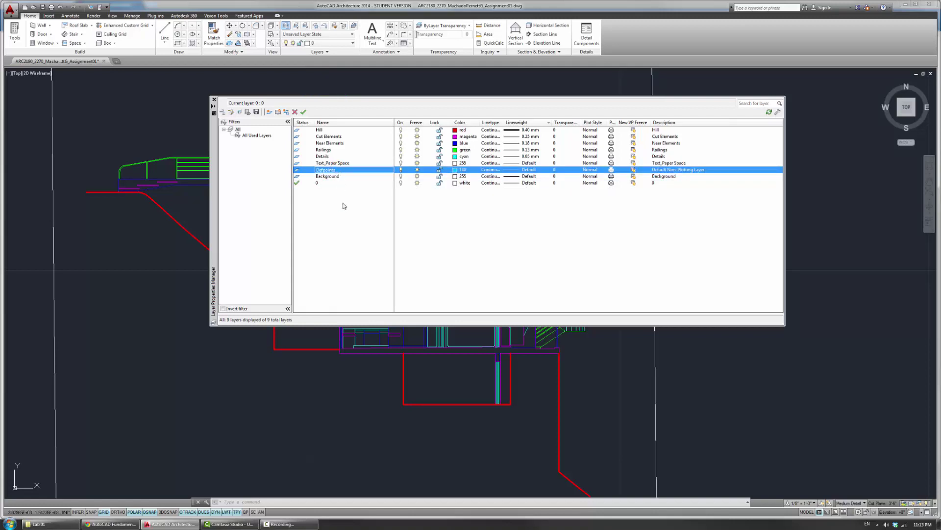
pyautogui.click(365, 157)
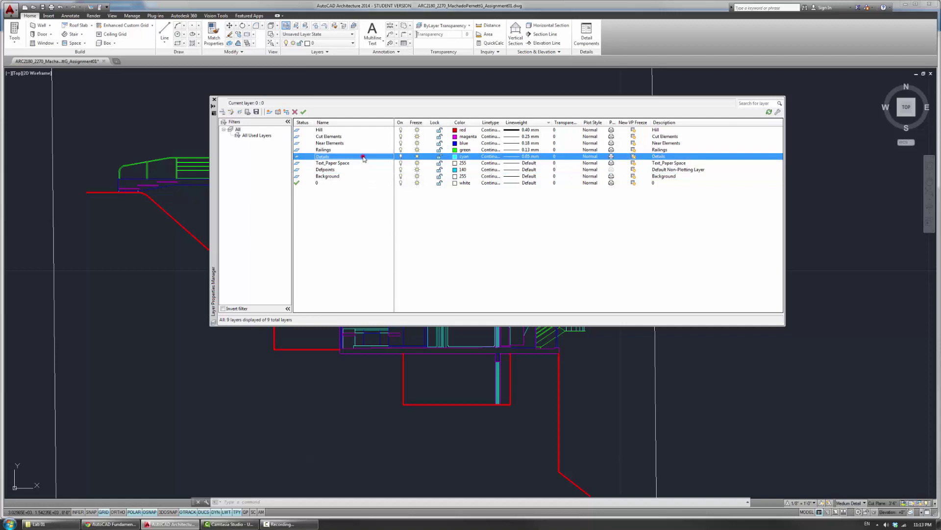
pyautogui.keyDown('shift'); pyautogui.click(359, 129); pyautogui.keyUp('shift')
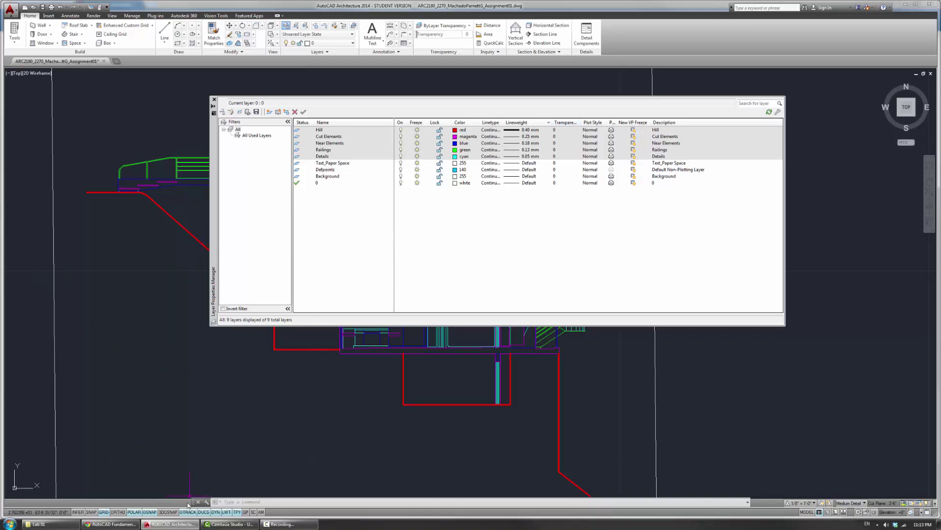
pyautogui.moveTo(217, 203); pyautogui.dragTo(327, 224)
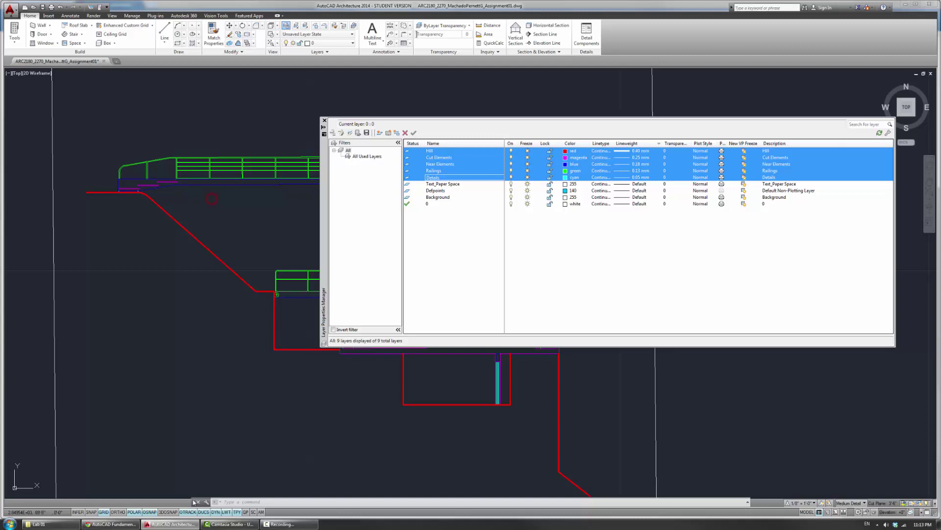
pyautogui.click(227, 512)
pyautogui.click(226, 512)
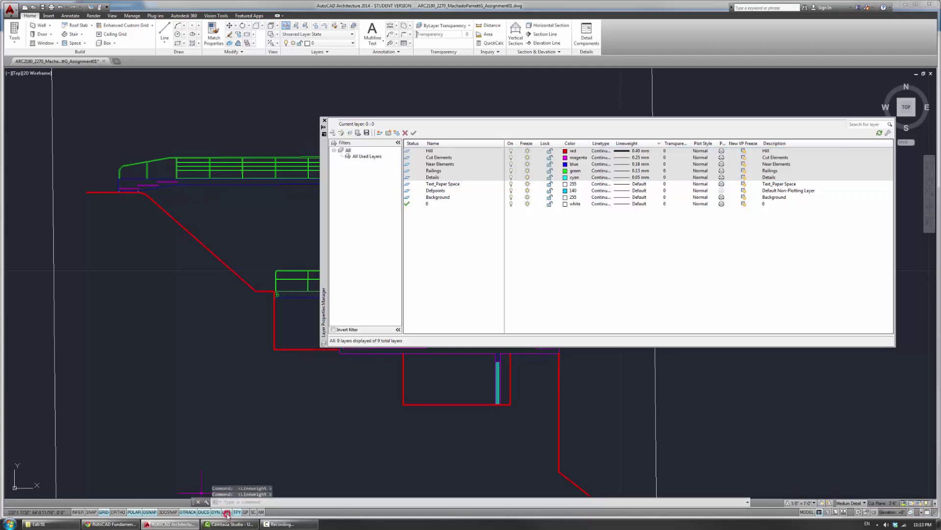
pyautogui.click(227, 512)
pyautogui.click(227, 512)
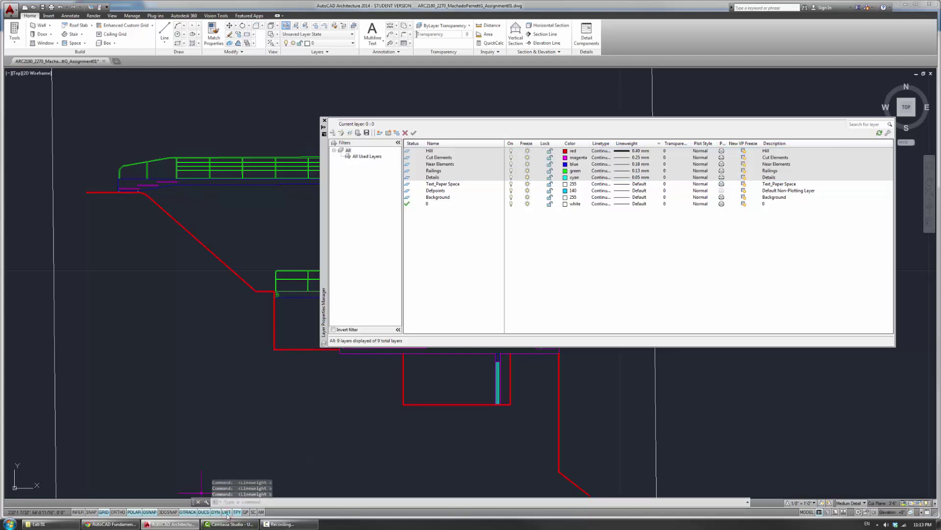
pyautogui.moveTo(325, 226); pyautogui.dragTo(223, 209)
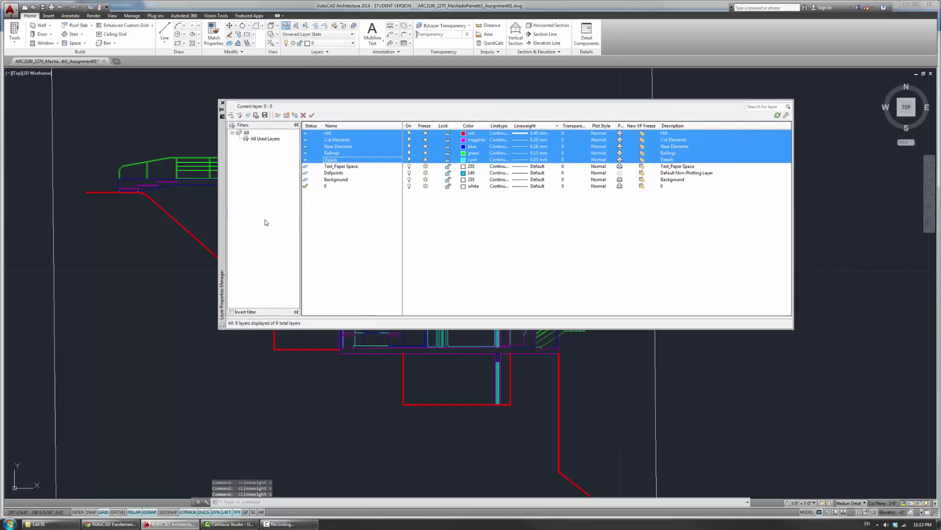
pyautogui.click(455, 236)
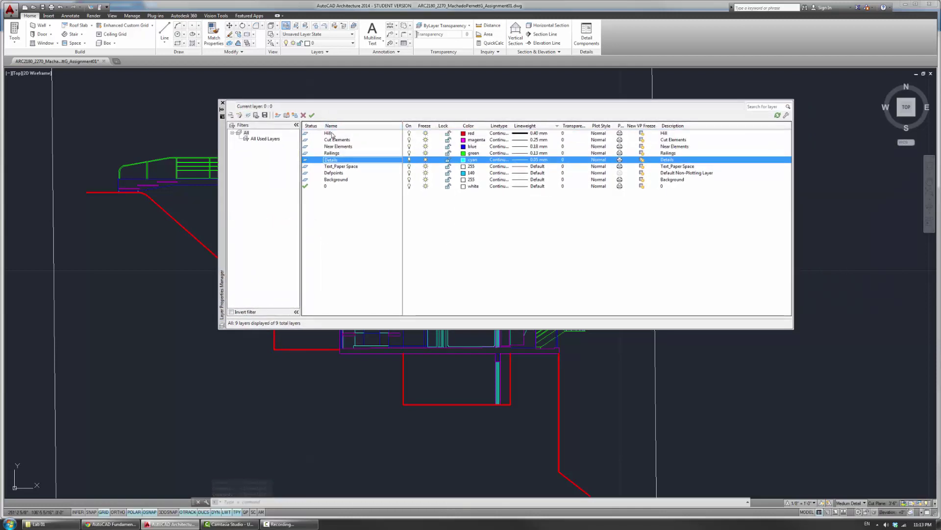
pyautogui.moveTo(114, 527)
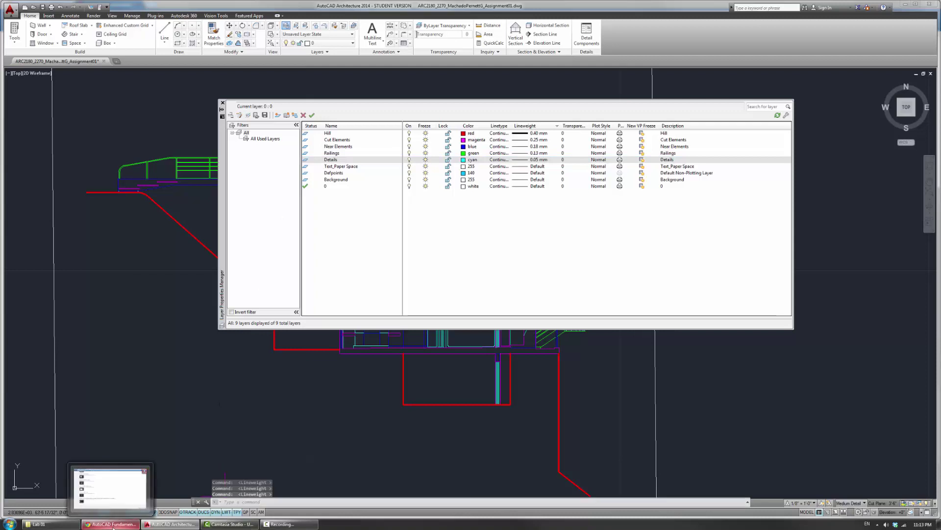
# Step: Browse the AutoCAD Fundamentals 12-18 module page in Canvas, then return to AutoCAD
pyautogui.click(114, 524)
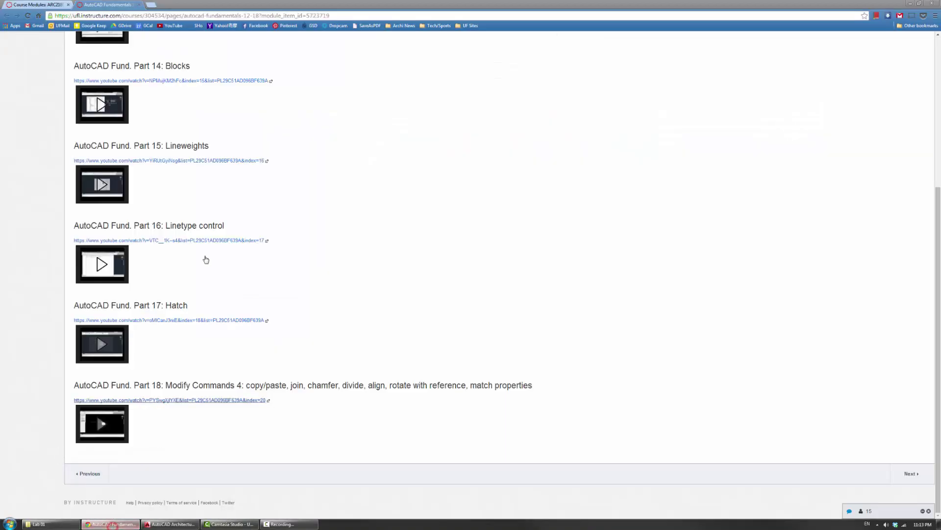
pyautogui.scroll(5, 267, 216)
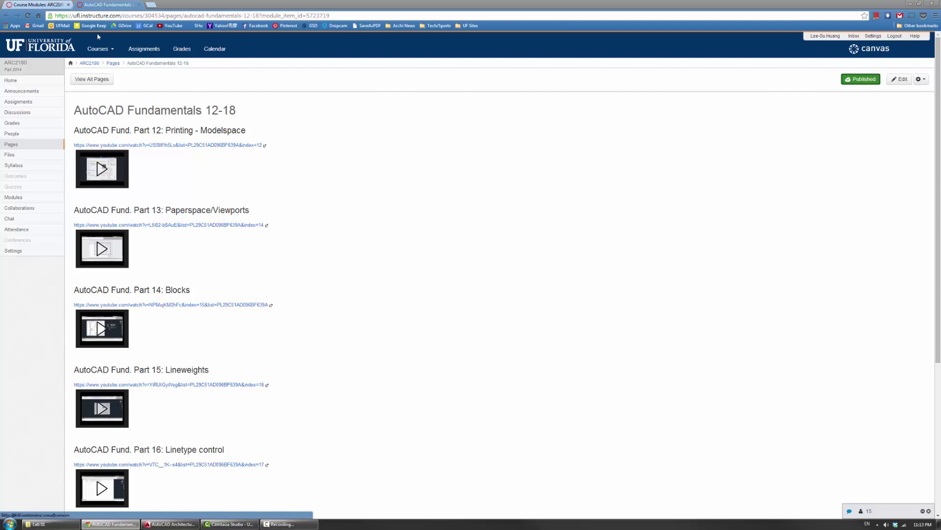
pyautogui.click(50, 5)
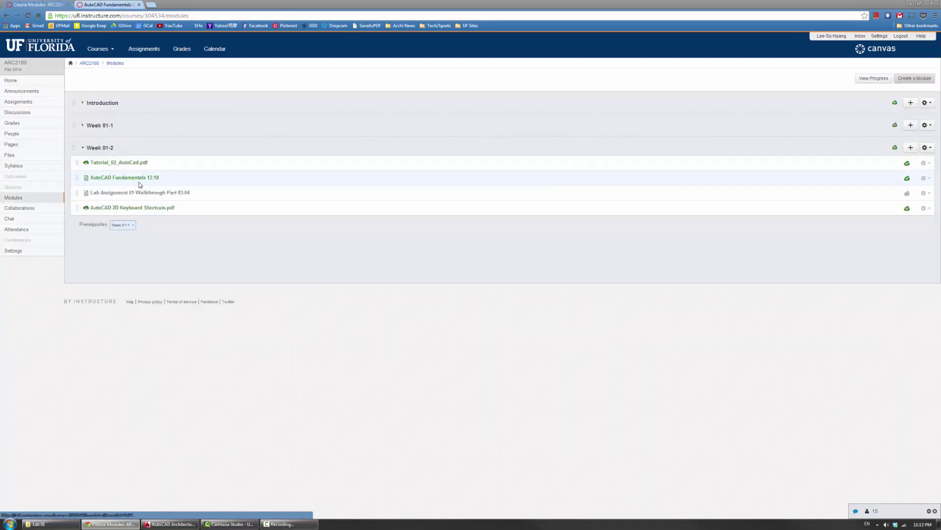
pyautogui.click(124, 179)
pyautogui.scroll(-3, 328, 263)
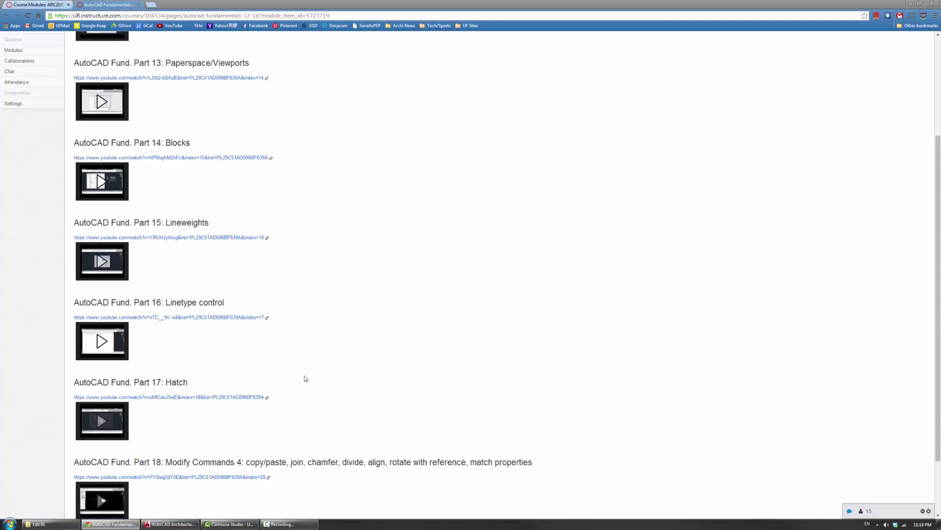
pyautogui.click(172, 524)
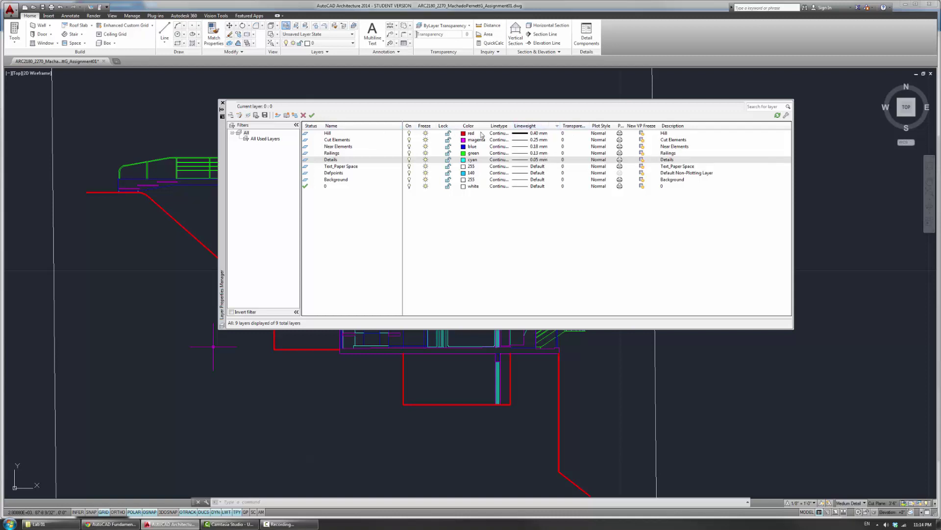
# Step: Sort the layer list by name and by lineweight, trying both directions
pyautogui.click(370, 129)
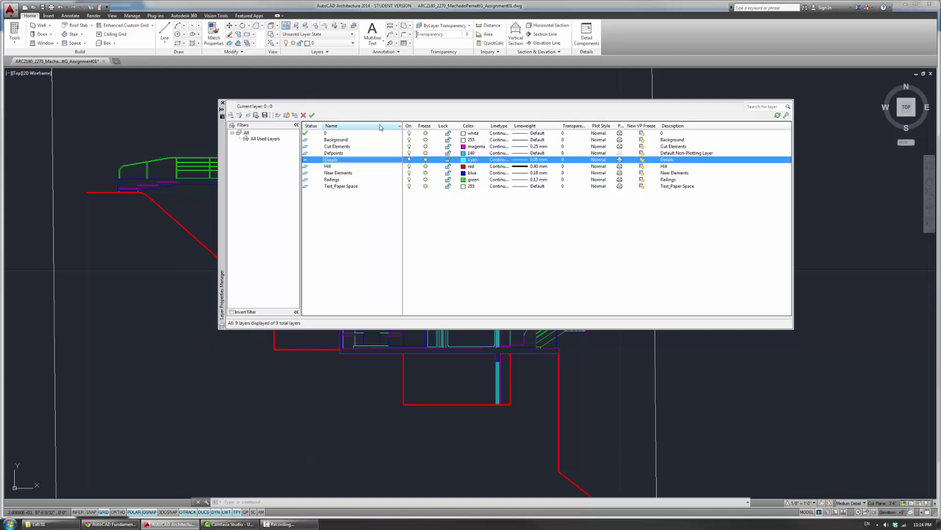
pyautogui.click(363, 126)
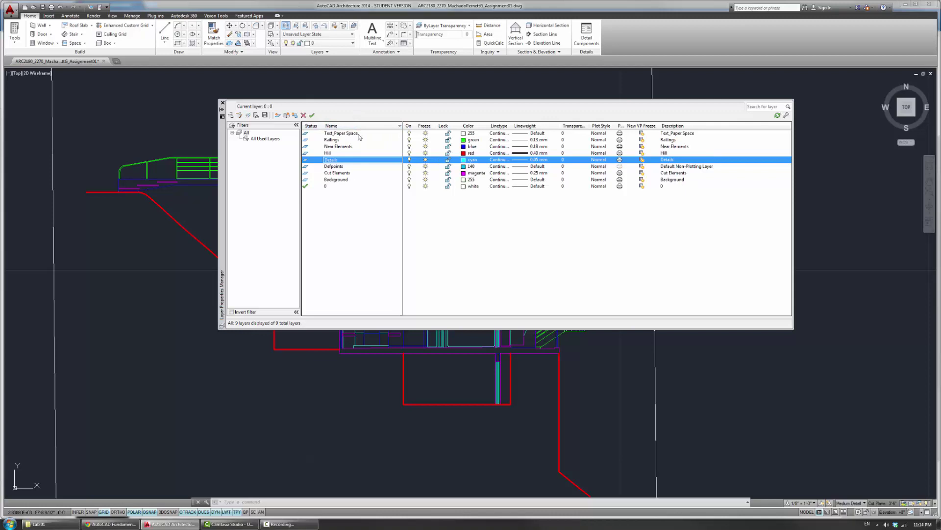
pyautogui.click(359, 127)
pyautogui.click(361, 126)
pyautogui.click(542, 127)
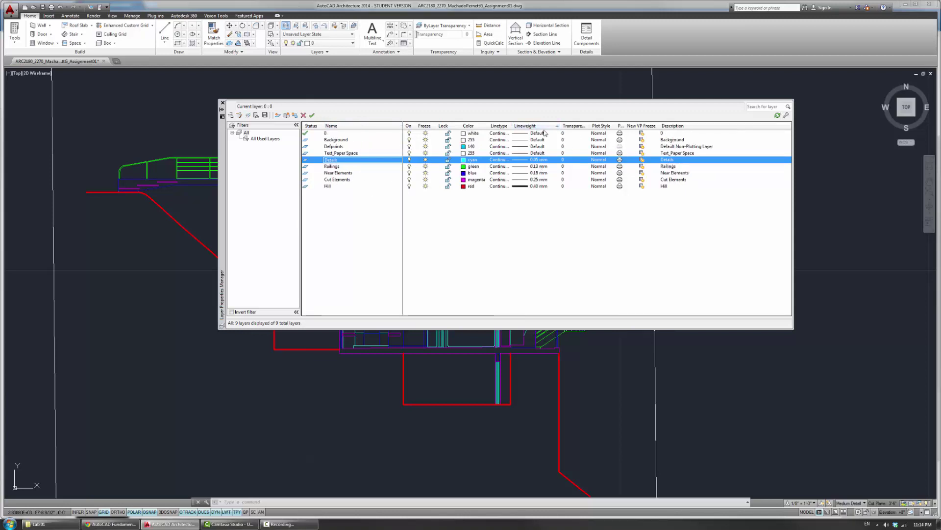
pyautogui.click(539, 126)
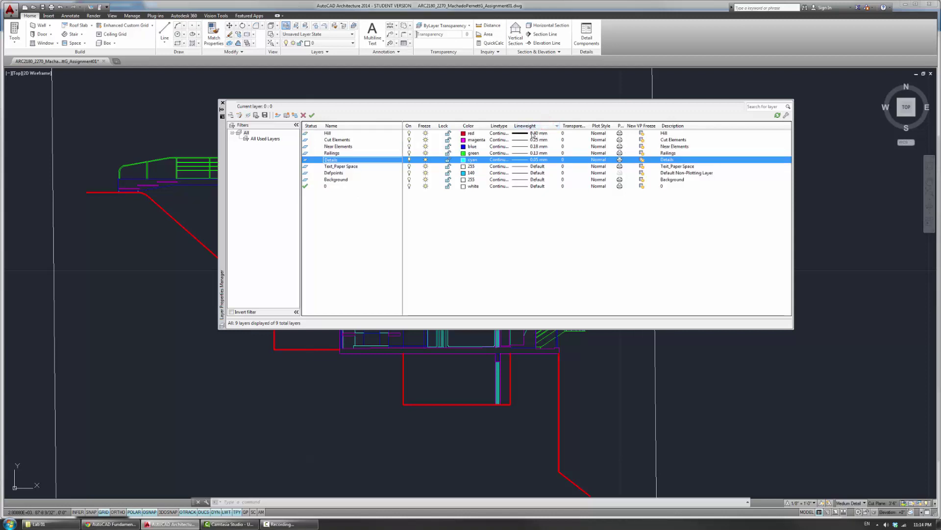
# Step: Select Cut Elements and dock the layer manager at the bottom right, clear of the section
pyautogui.click(329, 134)
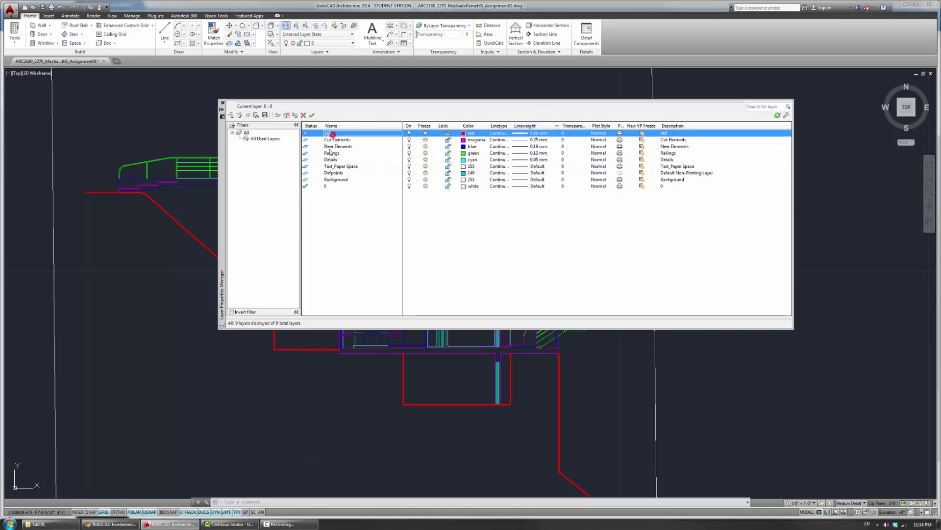
pyautogui.click(358, 107)
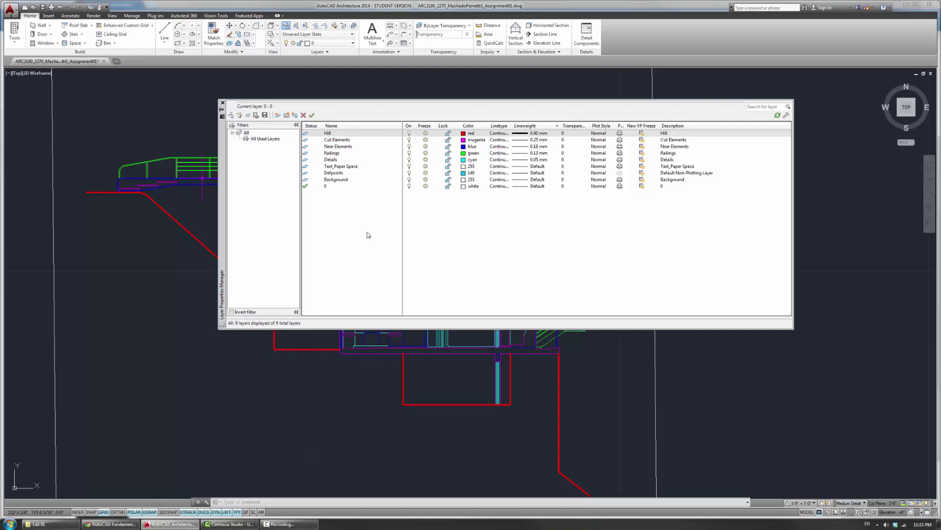
pyautogui.click(371, 141)
pyautogui.moveTo(222, 205)
pyautogui.mouseDown()
pyautogui.moveTo(308, 241)
pyautogui.moveTo(368, 380)
pyautogui.moveTo(309, 392)
pyautogui.mouseUp()
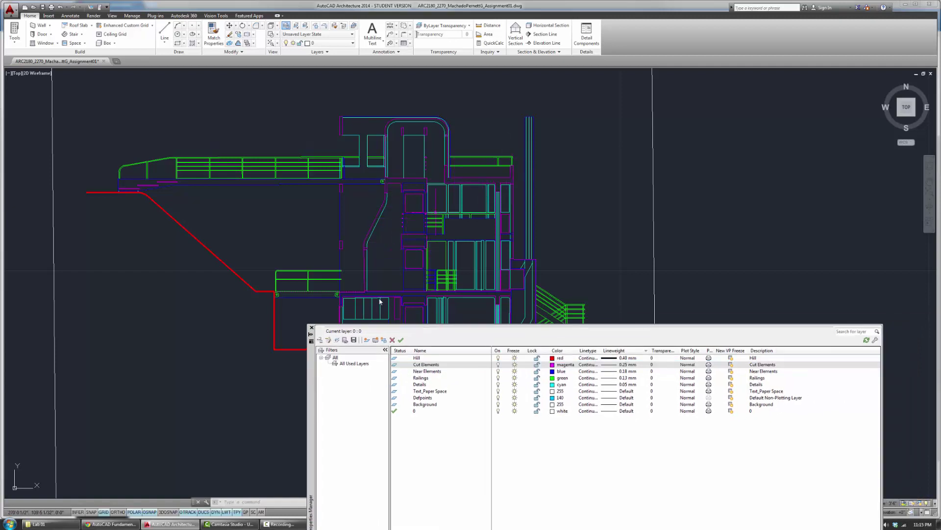
pyautogui.click(450, 371)
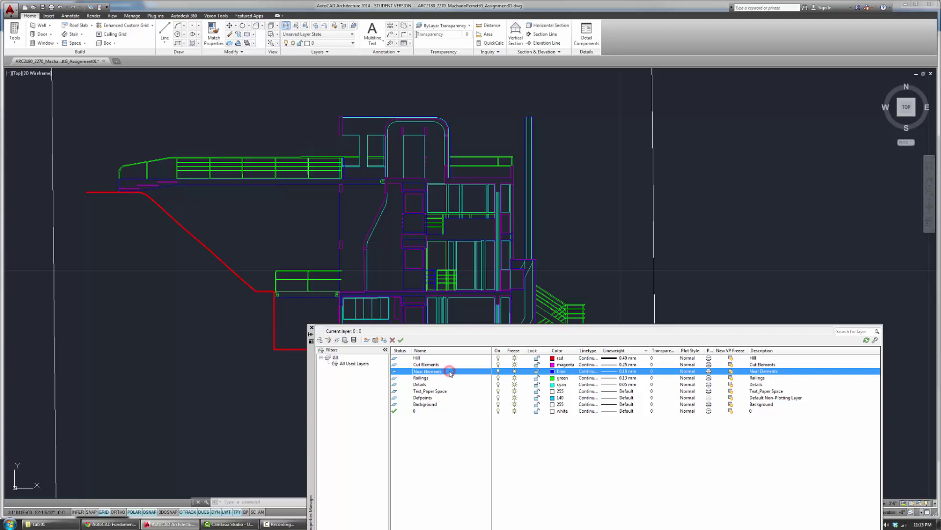
pyautogui.click(448, 378)
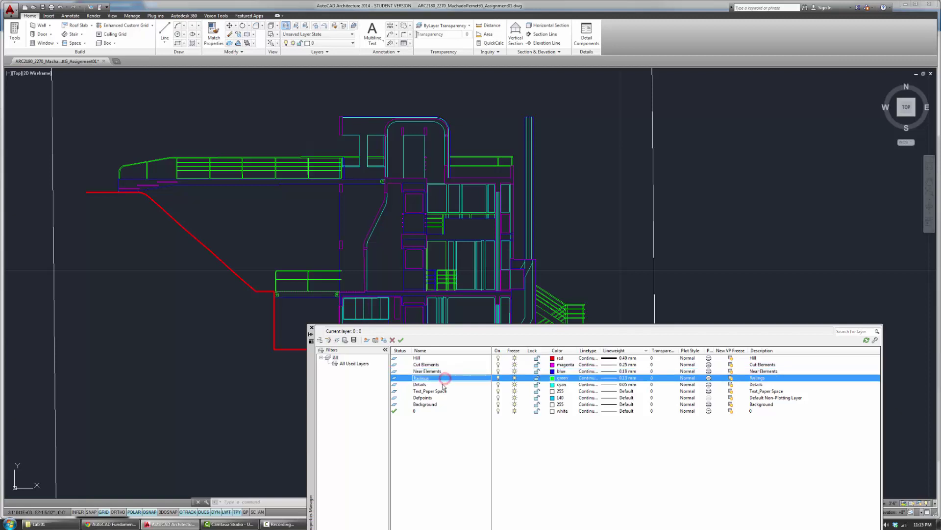
pyautogui.click(443, 384)
pyautogui.moveTo(309, 371); pyautogui.dragTo(305, 424)
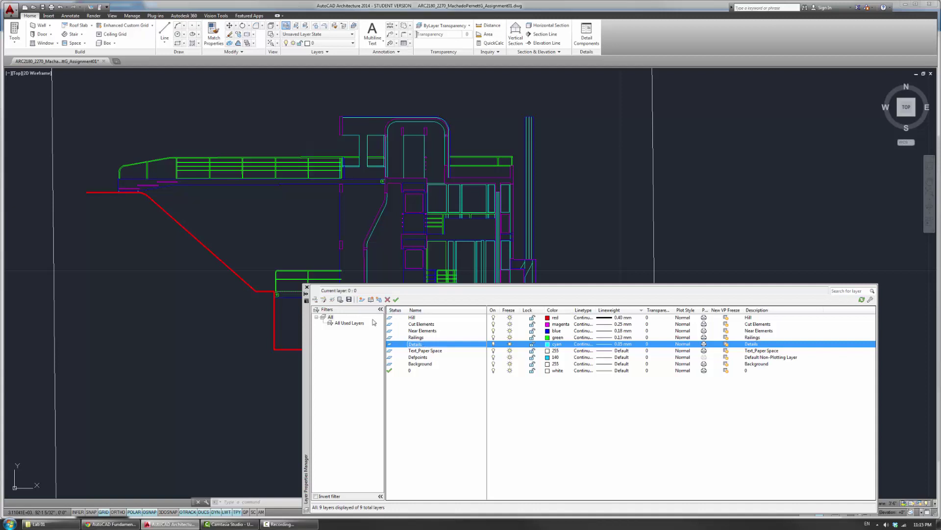
# Step: Select Hill, move the Layer Properties palette up and close it, then return to the course page
pyautogui.click(422, 318)
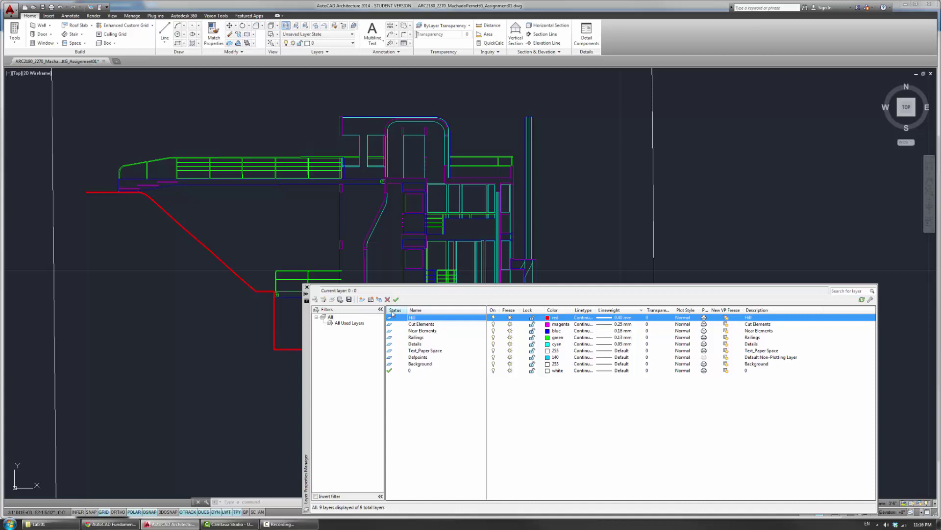
pyautogui.moveTo(306, 312); pyautogui.dragTo(283, 233)
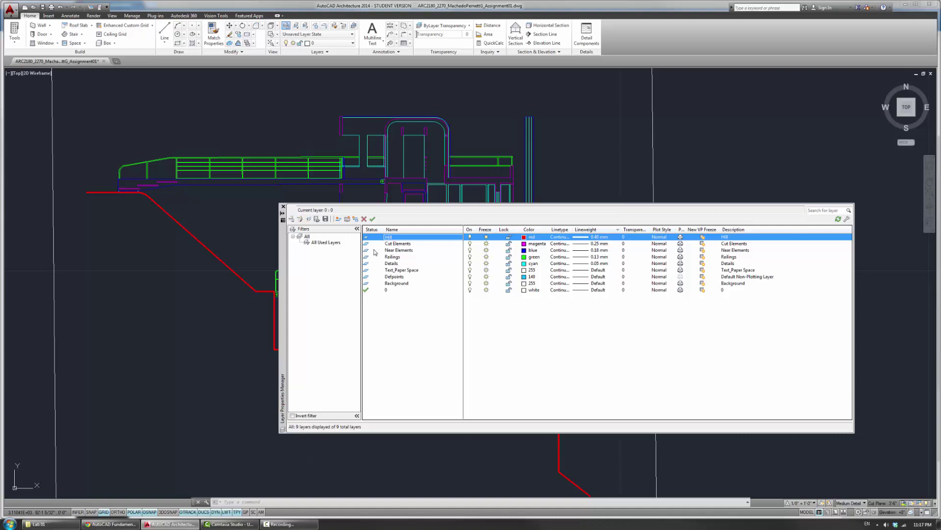
pyautogui.click(283, 207)
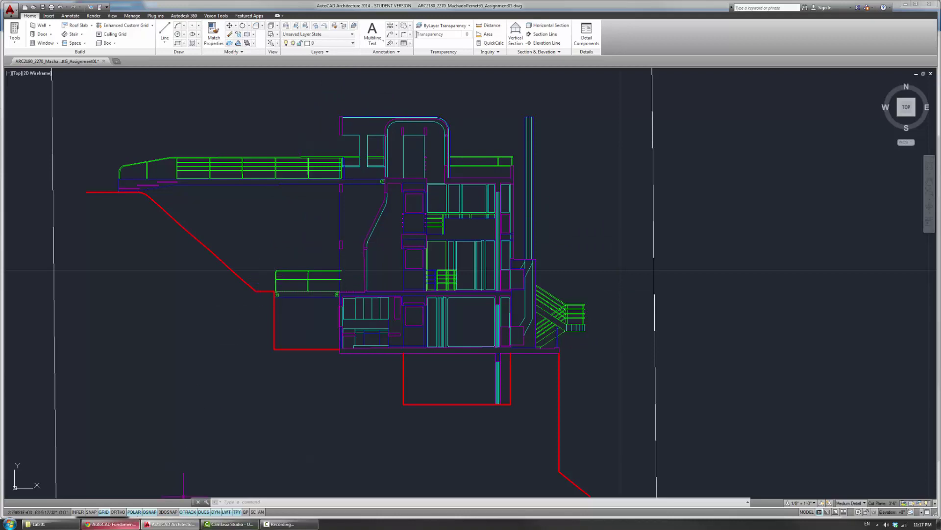
pyautogui.click(111, 524)
# Step: Scroll Canvas to the AutoCAD Fund. Part 17: Hatch video, then return to AutoCAD
pyautogui.scroll(-2, 318, 292)
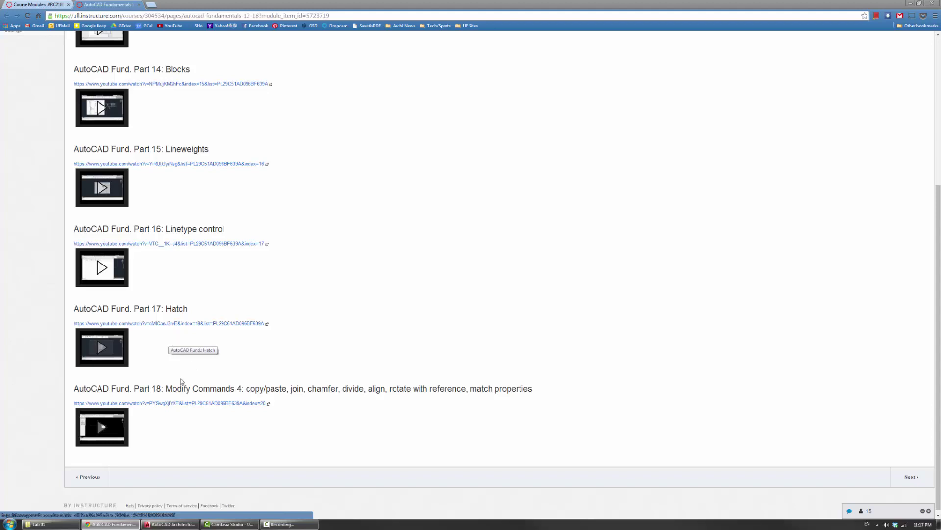
pyautogui.click(171, 523)
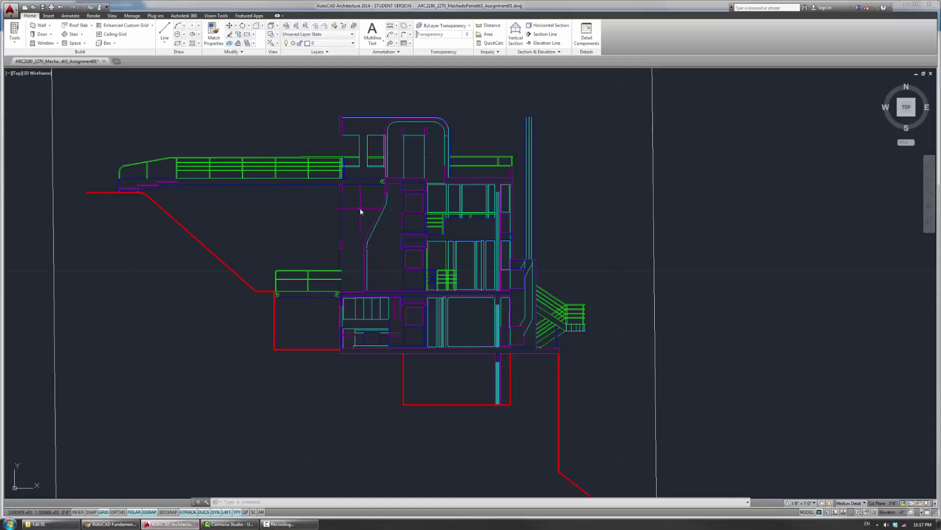
# Step: Start a Pick Points hatch and choose the ANSI31 pattern from the pattern gallery
pyautogui.click(193, 43)
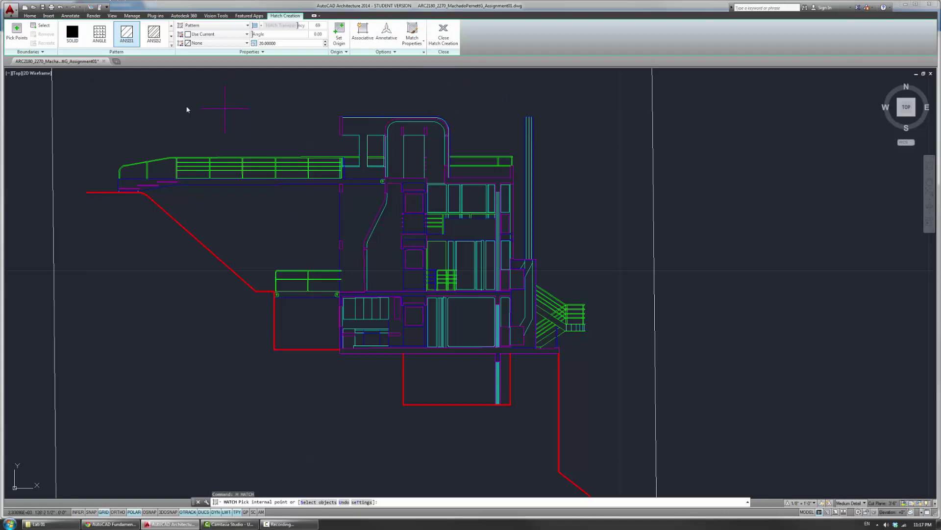
pyautogui.click(16, 38)
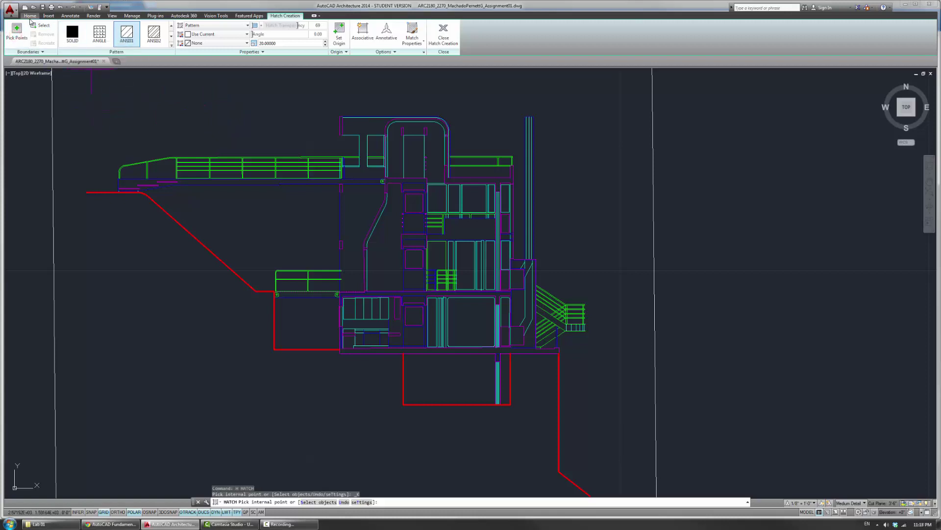
pyautogui.click(170, 46)
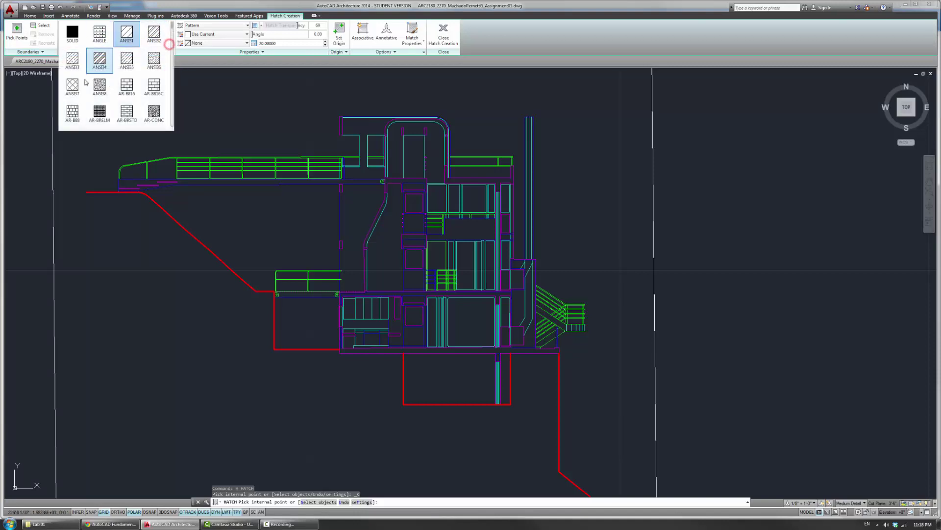
pyautogui.scroll(-3, 162, 71)
pyautogui.scroll(-3, 165, 71)
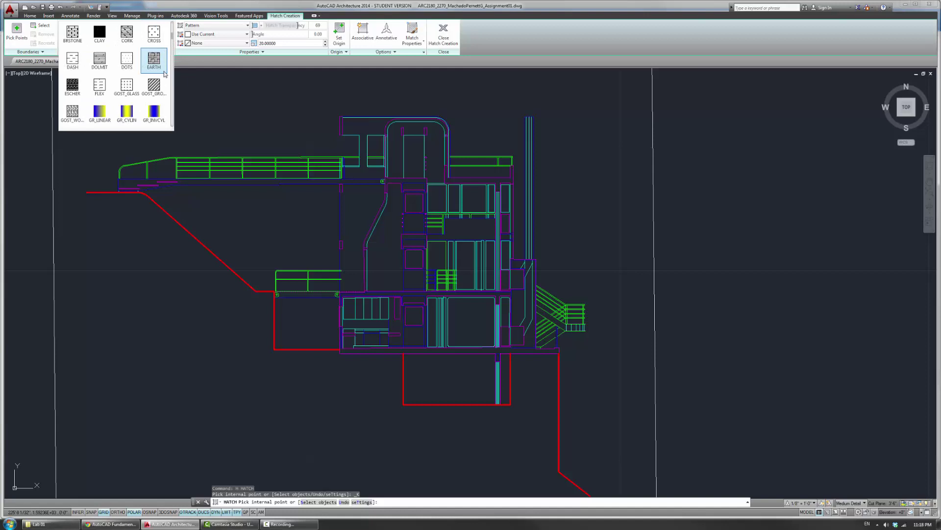
pyautogui.moveTo(171, 42)
pyautogui.mouseDown()
pyautogui.moveTo(172, 97)
pyautogui.moveTo(172, 24)
pyautogui.mouseUp()
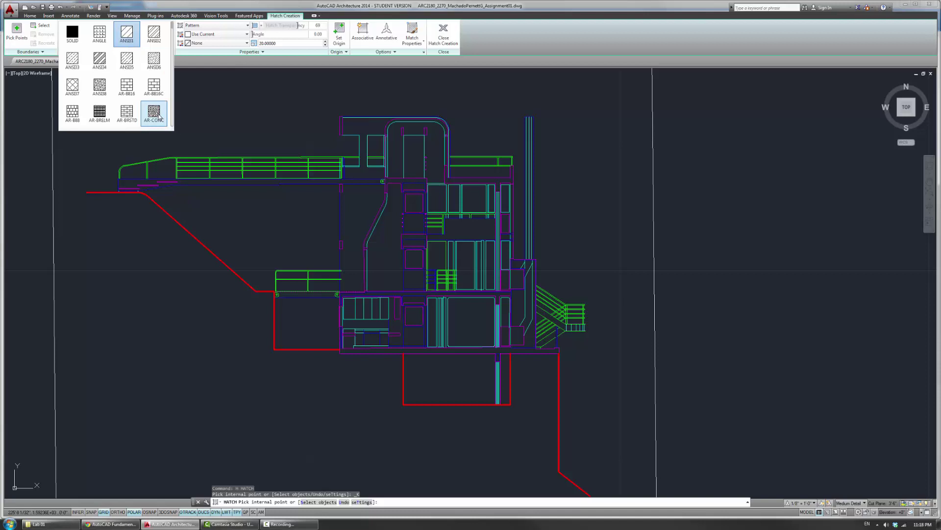
pyautogui.click(126, 35)
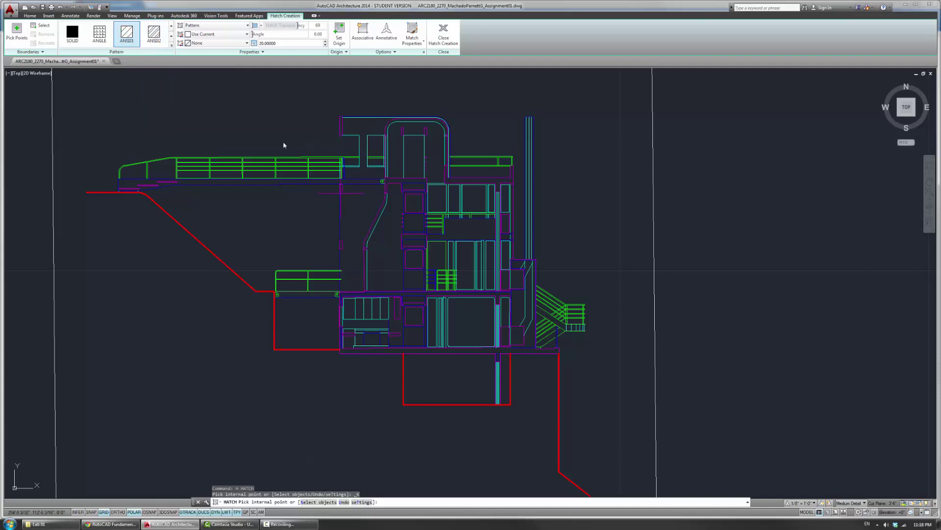
# Step: Zoom in and cancel the pending ANSI31 hatch without placing it
pyautogui.scroll(3, 343, 131)
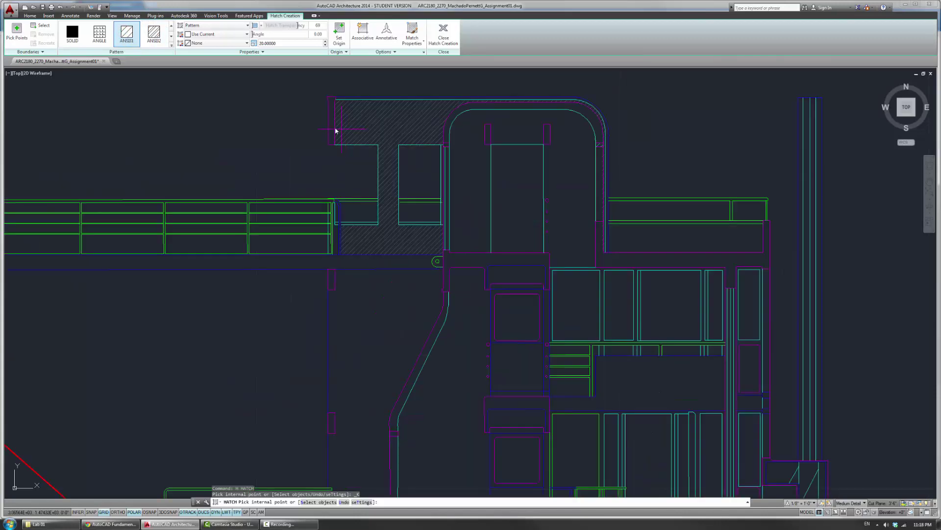
pyautogui.scroll(2, 330, 110)
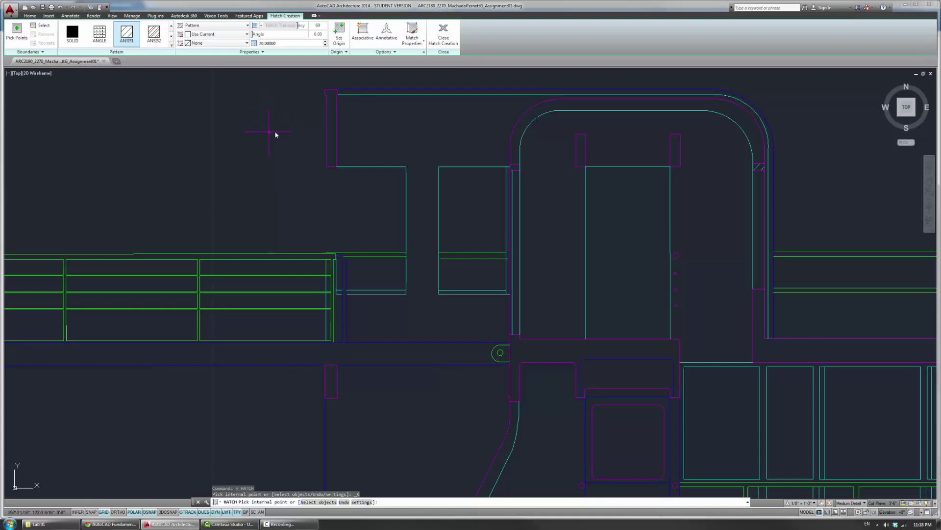
pyautogui.press('Escape')
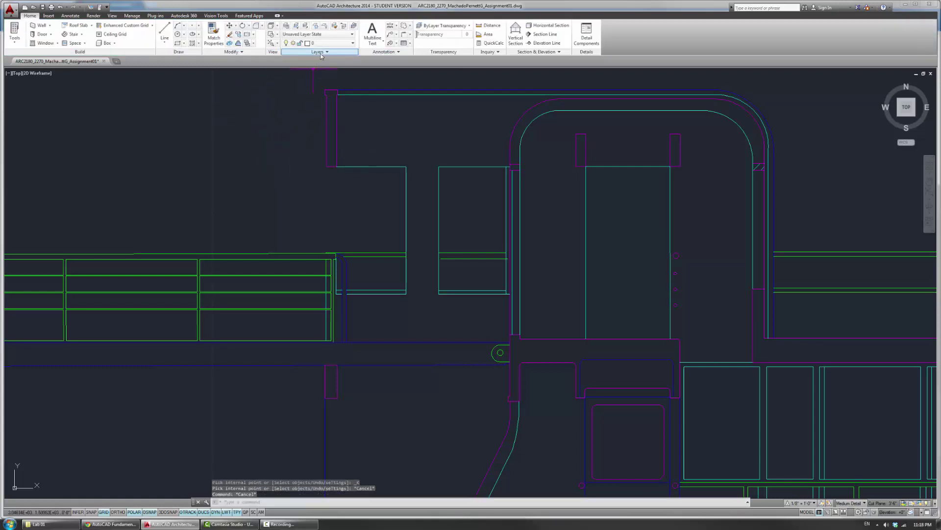
pyautogui.click(338, 43)
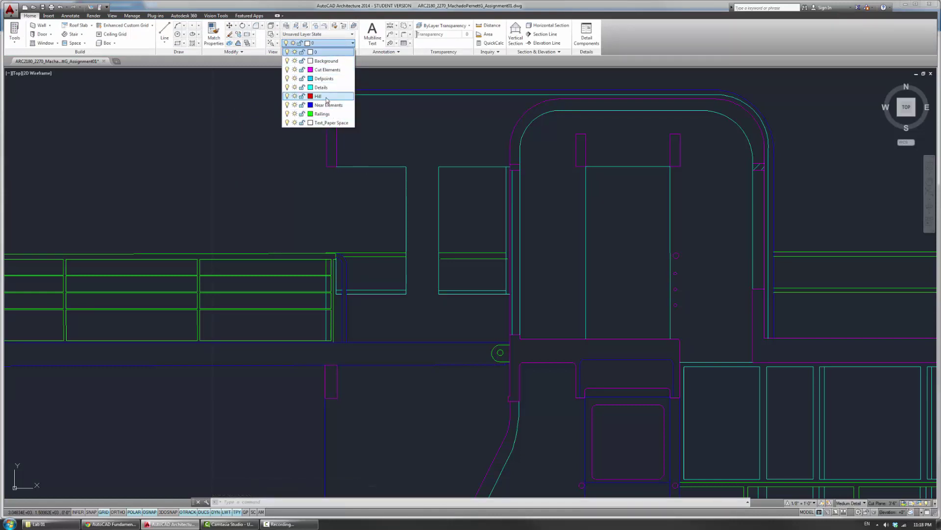
# Step: In Layer Properties, add a new layer named Hatch below Details
pyautogui.click(287, 28)
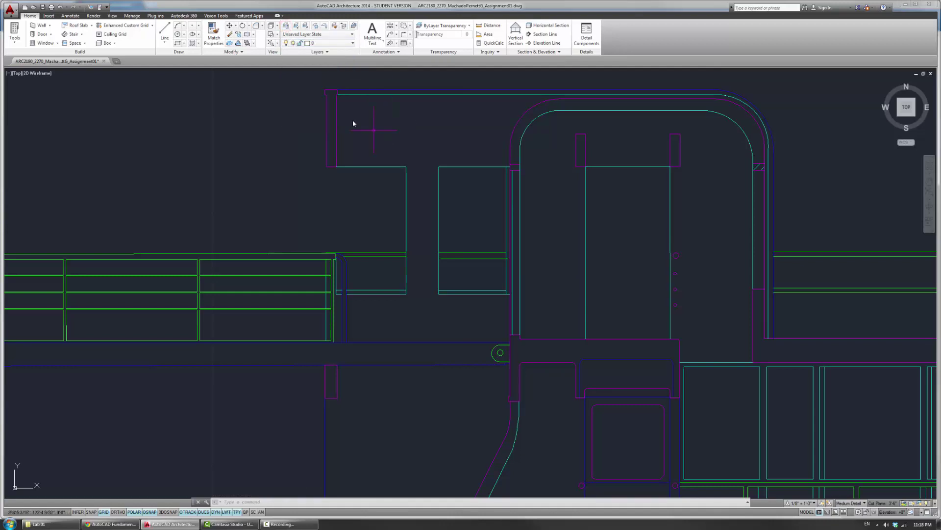
pyautogui.click(287, 25)
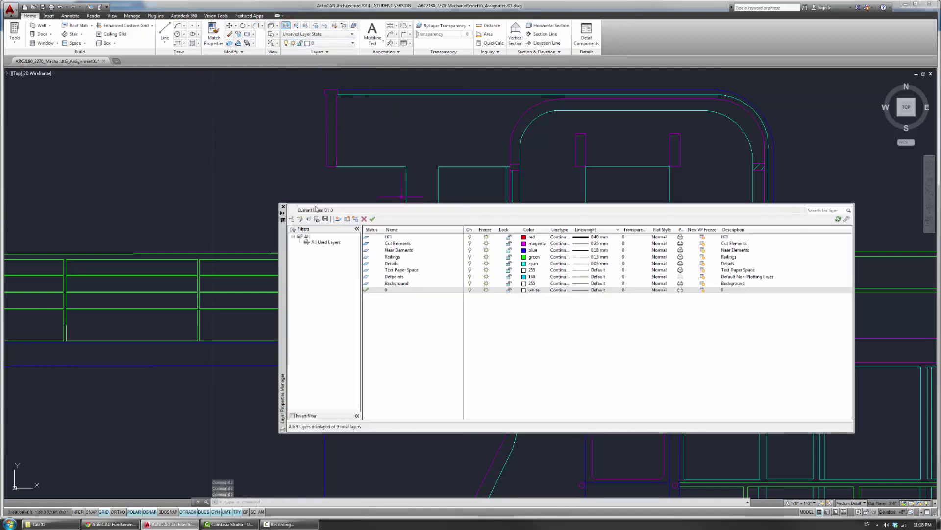
pyautogui.click(432, 264)
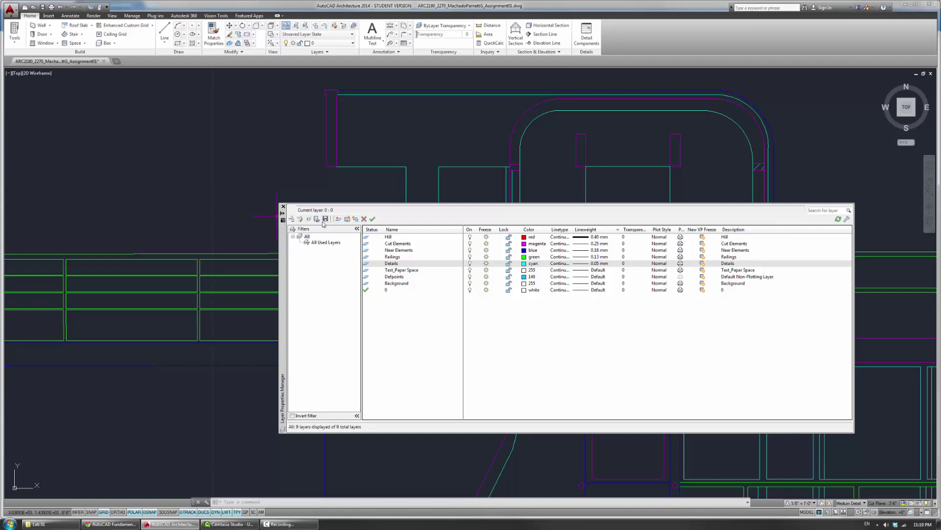
pyautogui.click(339, 220)
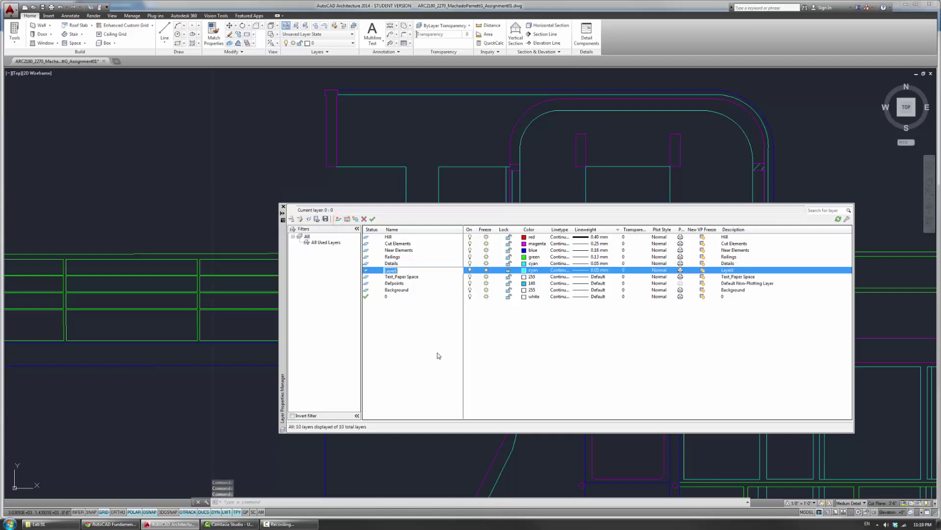
pyautogui.write('Hat')
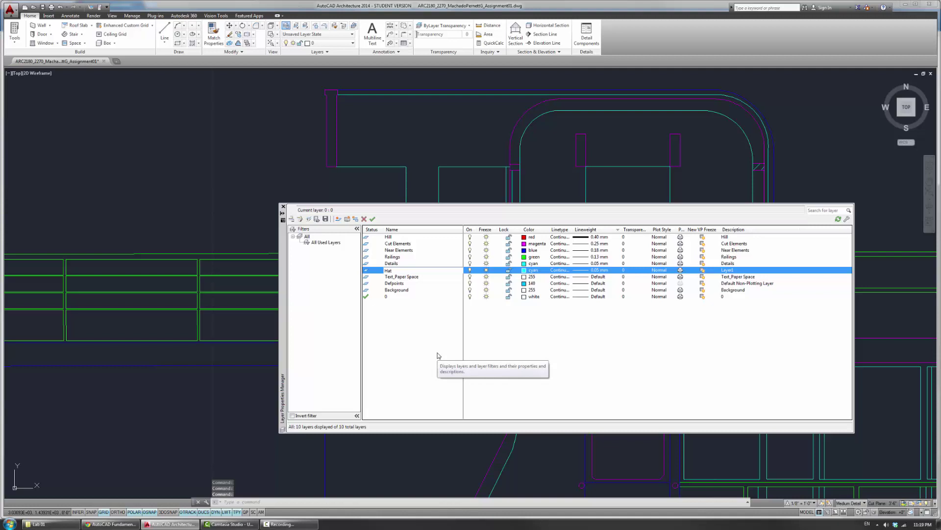
pyautogui.write('ch')
pyautogui.press('Return')
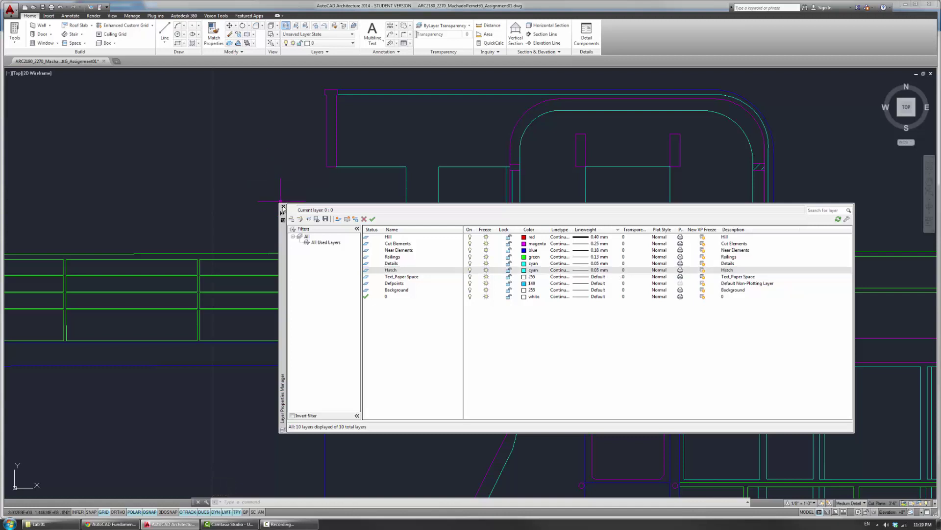
# Step: Make Hatch the current layer from the ribbon layer dropdown
pyautogui.click(283, 207)
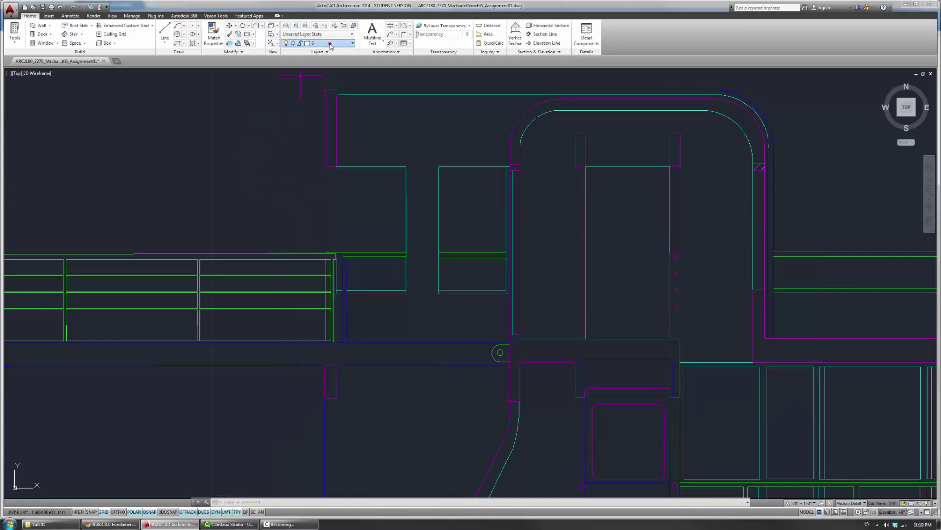
pyautogui.click(330, 43)
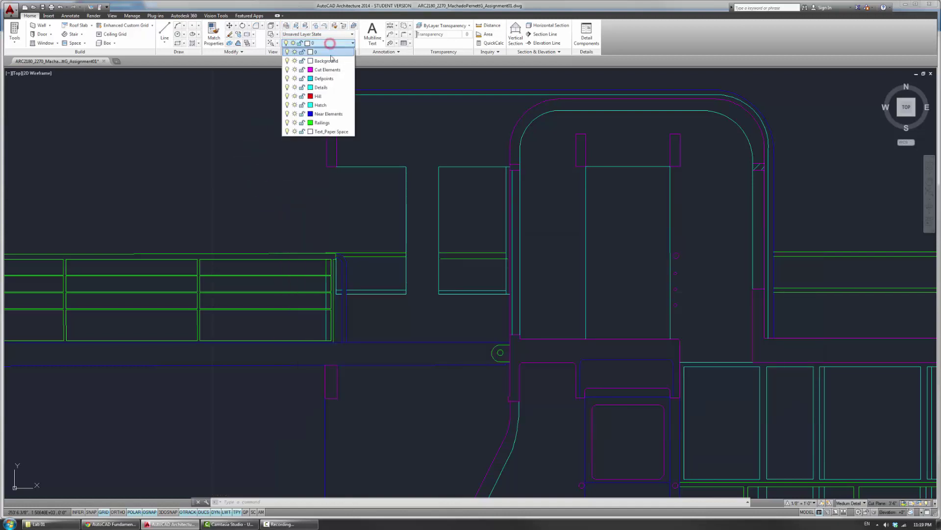
pyautogui.click(325, 106)
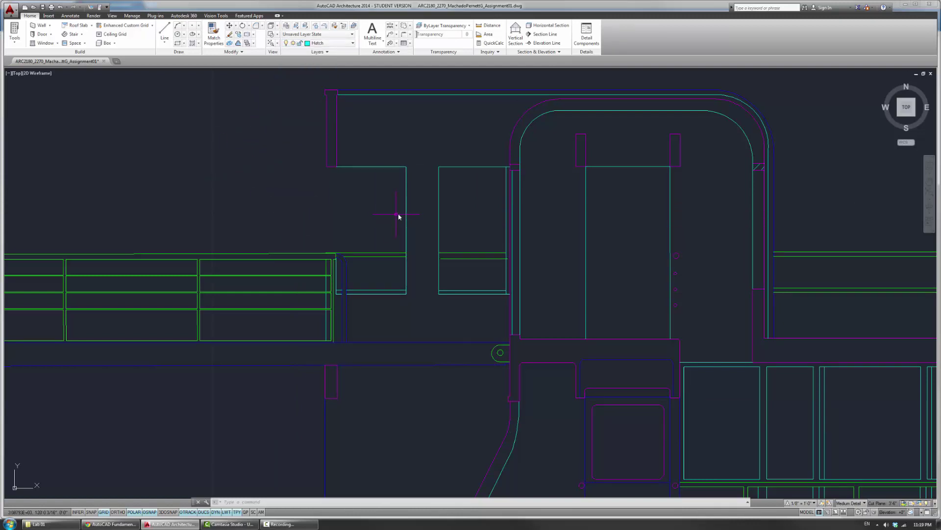
pyautogui.click(192, 43)
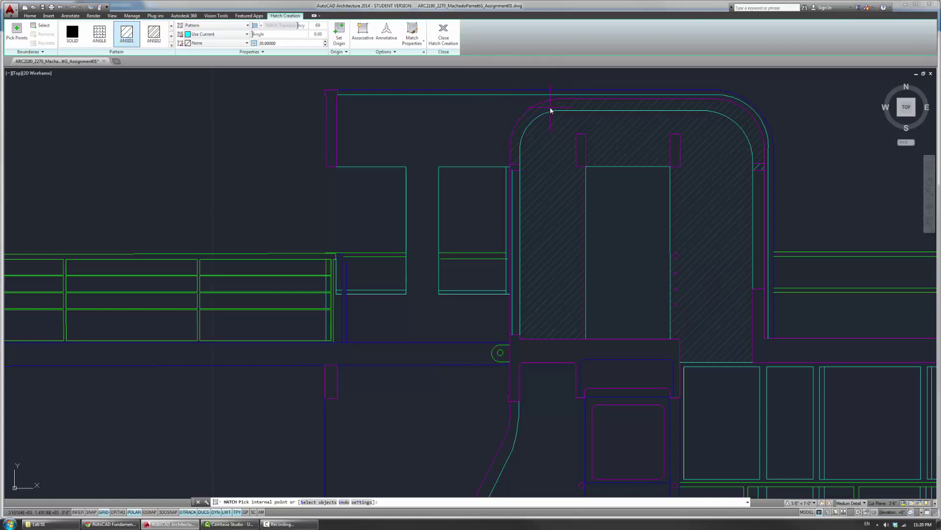
# Step: Hatch the narrow upper-left cut wall with associative ANSI31, settling on scale 15 after trying 5
pyautogui.click(332, 119)
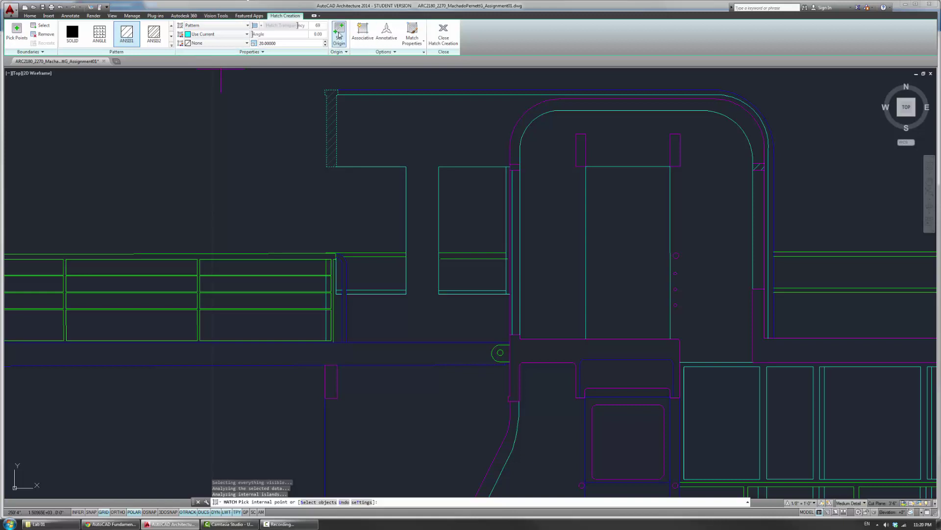
pyautogui.click(363, 33)
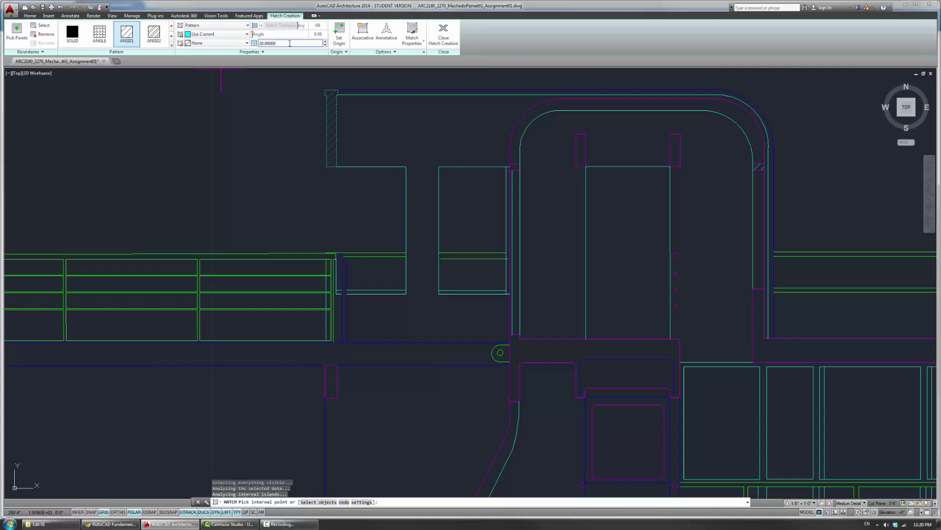
pyautogui.click(290, 43)
pyautogui.write('15')
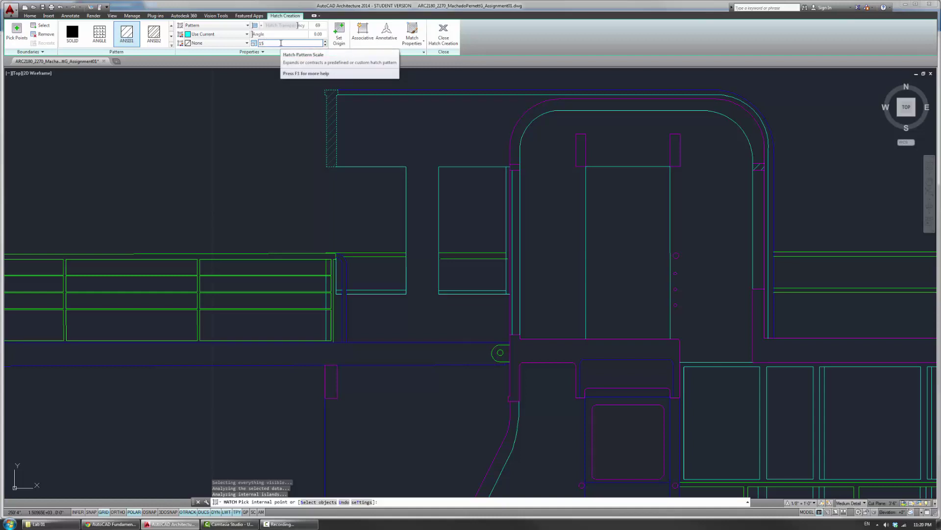
pyautogui.press('Return')
pyautogui.click(285, 43)
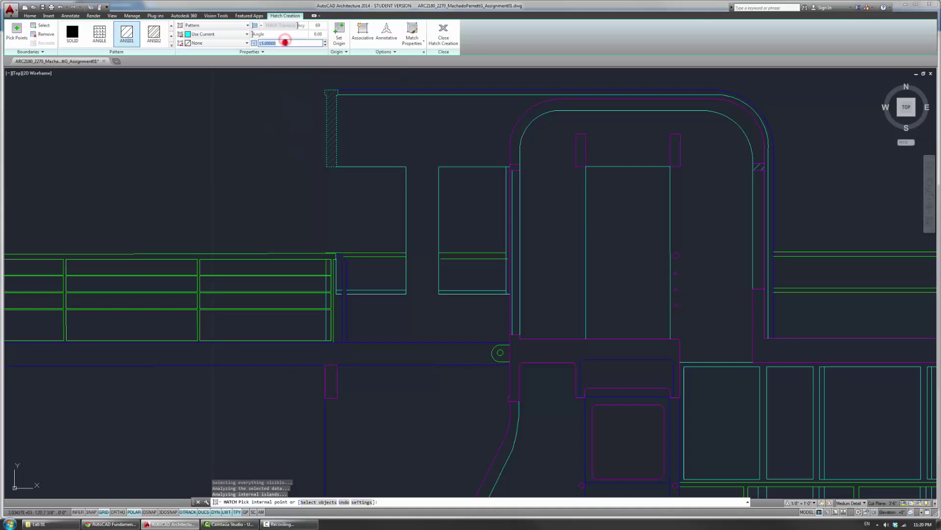
pyautogui.write('5')
pyautogui.press('Return')
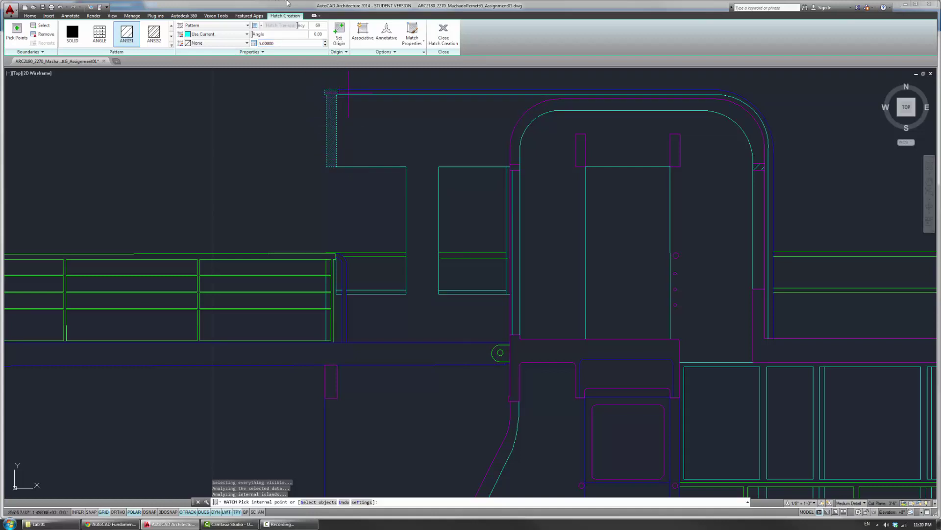
pyautogui.click(294, 43)
pyautogui.write('15')
pyautogui.press('Return')
pyautogui.press('Return')
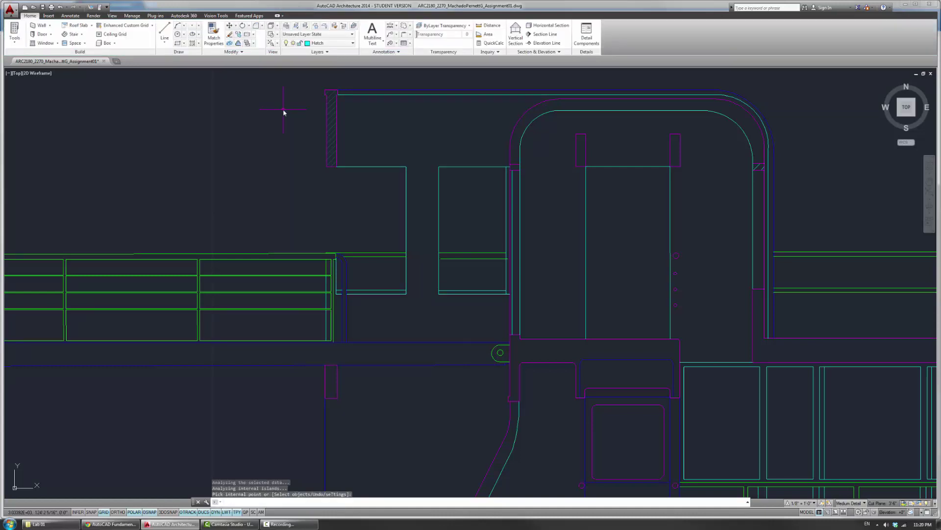
# Step: Hatch the left and right wall stubs and the small corner piece of the rounded room
pyautogui.scroll(6, 301, 123)
pyautogui.scroll(-6, 316, 142)
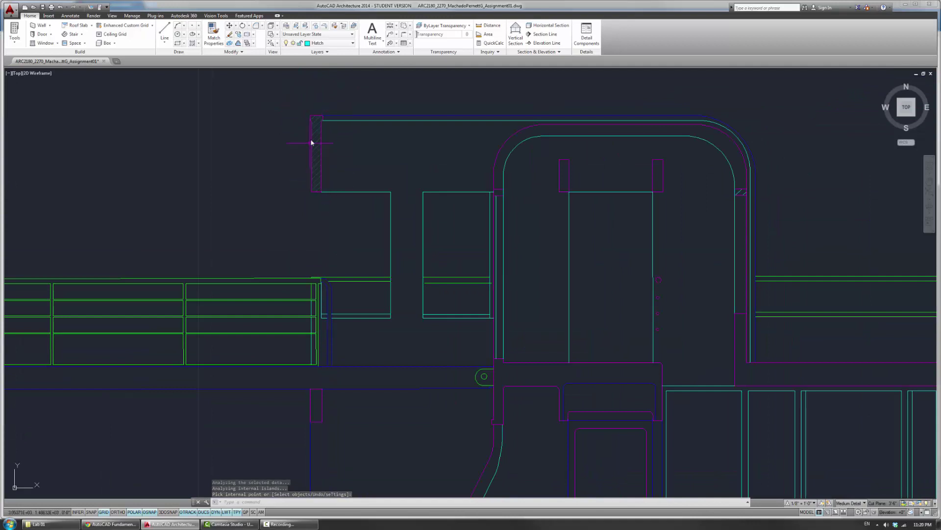
pyautogui.scroll(5, 304, 146)
pyautogui.scroll(-5, 289, 153)
pyautogui.press('Escape')
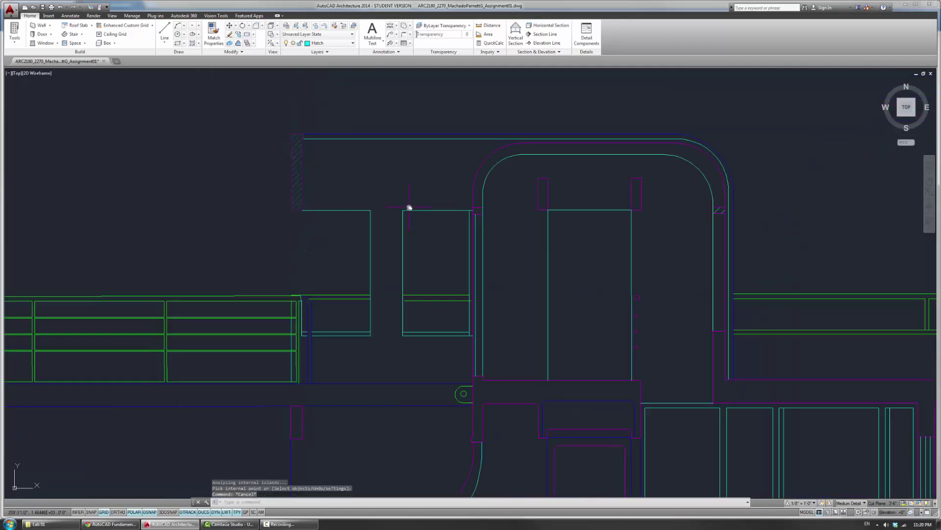
pyautogui.moveTo(409, 208); pyautogui.dragTo(357, 134, button='middle')
pyautogui.moveTo(428, 145); pyautogui.dragTo(332, 174, button='middle')
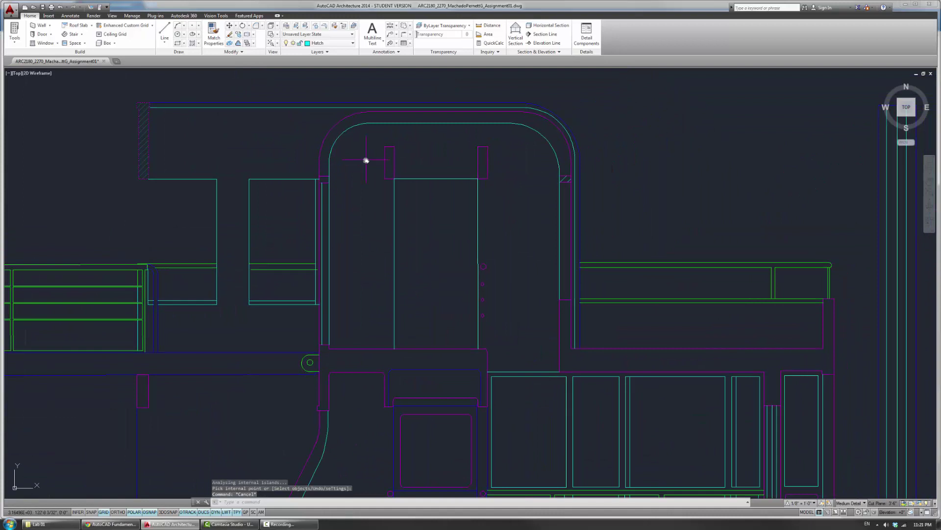
pyautogui.write('h')
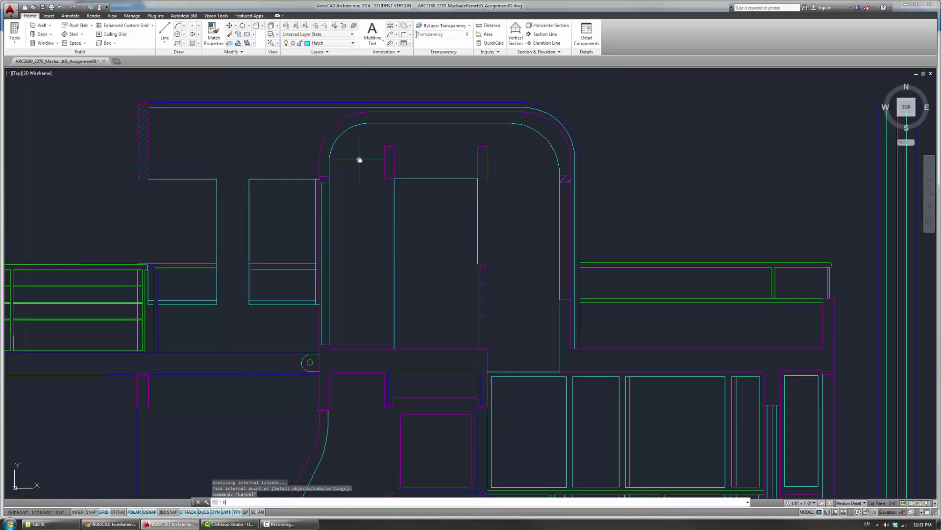
pyautogui.press('Return')
pyautogui.click(387, 158)
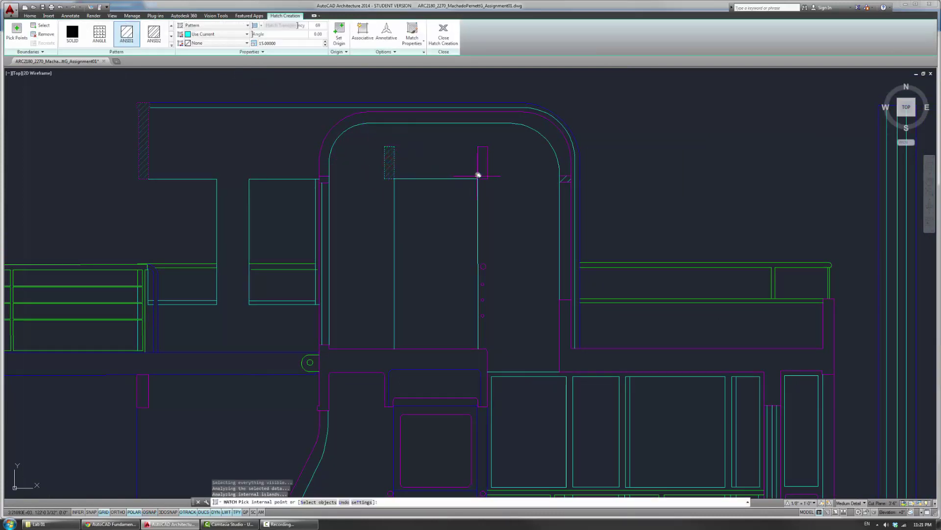
pyautogui.click(480, 168)
pyautogui.click(325, 178)
pyautogui.press('Return')
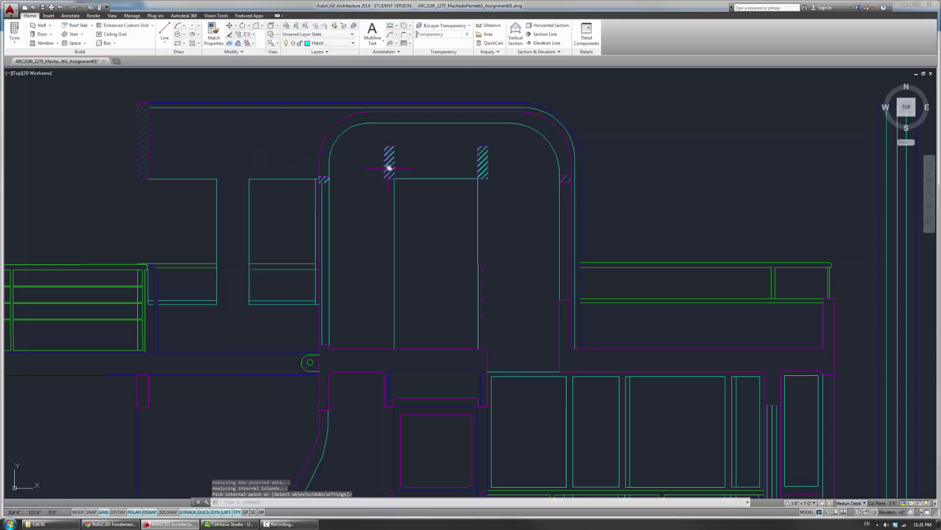
# Step: Select the new hatch to check it, then clear the selection
pyautogui.click(389, 167)
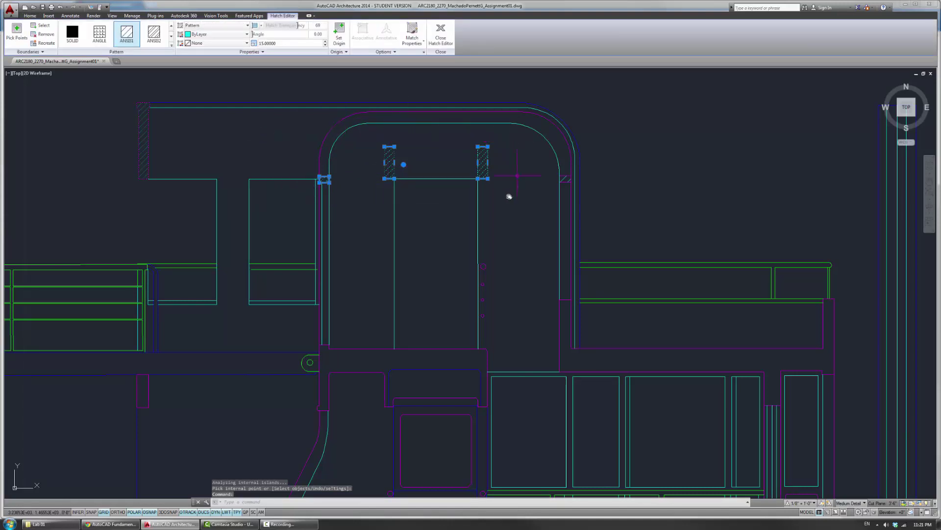
pyautogui.press('Escape')
pyautogui.press('Escape')
pyautogui.moveTo(454, 252)
pyautogui.mouseDown(button='middle')
pyautogui.moveTo(483, 176)
pyautogui.moveTo(371, 135)
pyautogui.mouseUp(button='middle')
pyautogui.scroll(-3, 370, 147)
# Step: Hatch the wall band at the corridor junction
pyautogui.scroll(3, 405, 183)
pyautogui.press('Return')
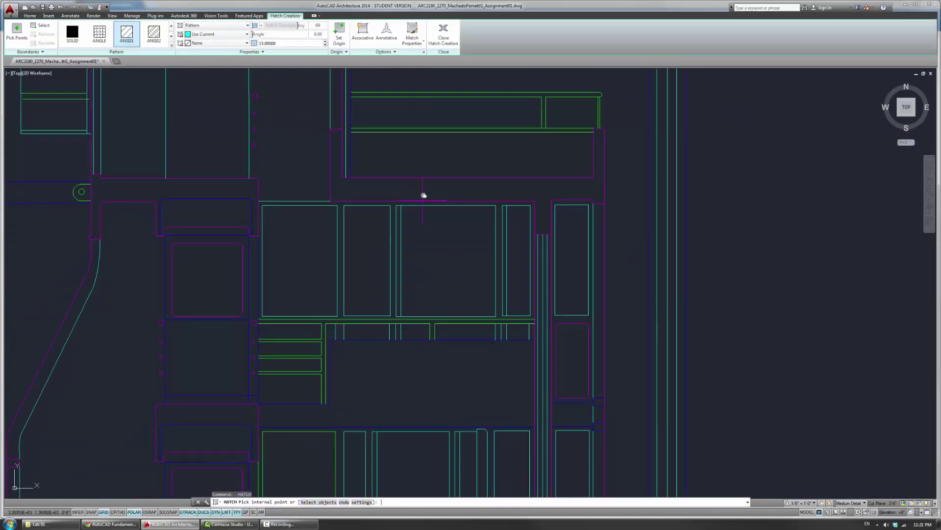
pyautogui.press('Return')
pyautogui.moveTo(284, 176)
pyautogui.mouseDown(button='middle')
pyautogui.moveTo(466, 189)
pyautogui.moveTo(497, 179)
pyautogui.mouseUp(button='middle')
pyautogui.press('Return')
pyautogui.click(392, 178)
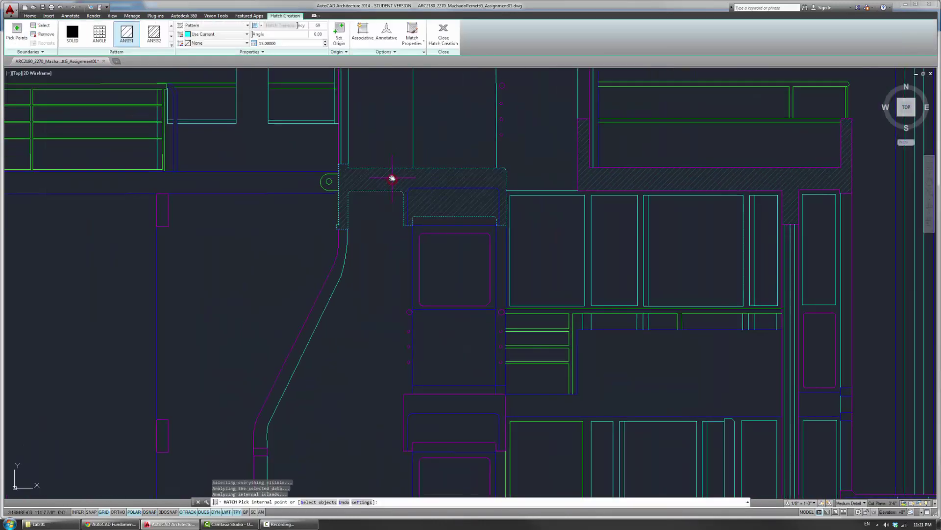
pyautogui.press('Return')
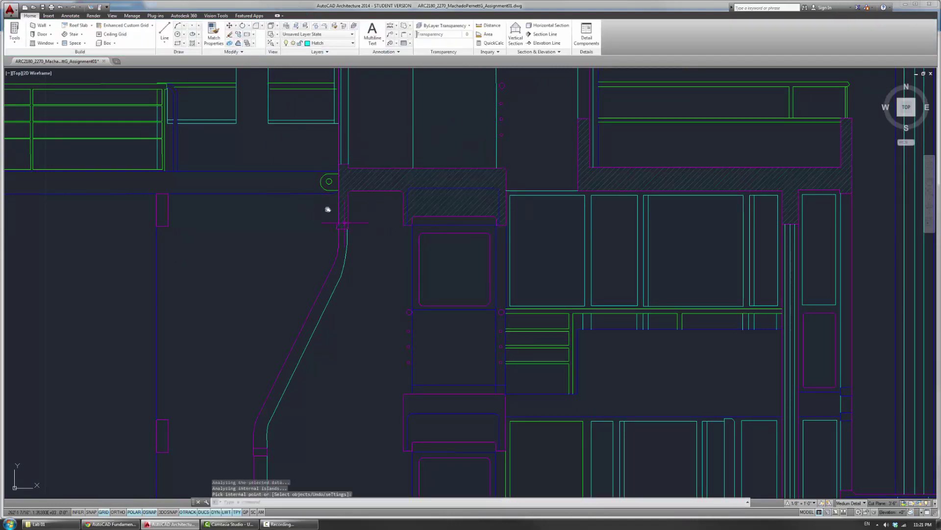
# Step: Start a hatch and pick the lower floor's cut slab and walls
pyautogui.scroll(-2, 387, 241)
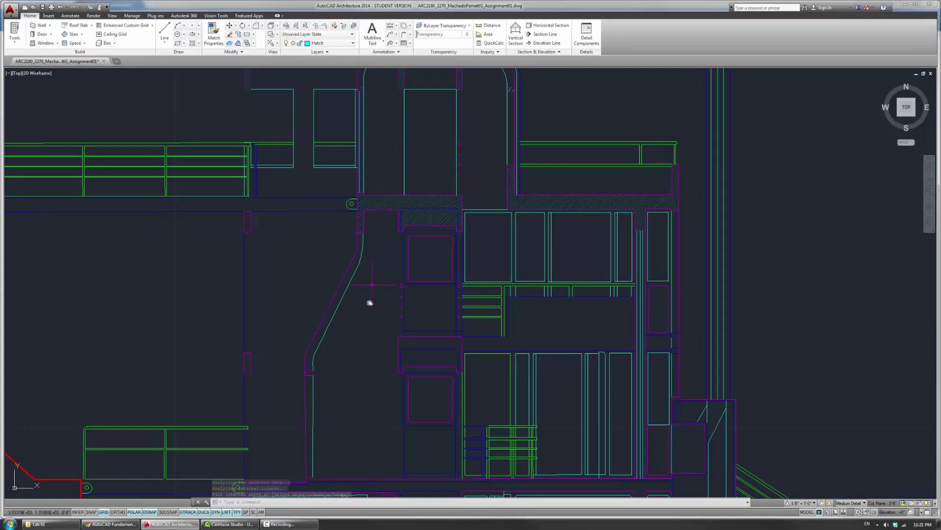
pyautogui.moveTo(369, 302)
pyautogui.mouseDown(button='middle')
pyautogui.moveTo(361, 204)
pyautogui.moveTo(366, 244)
pyautogui.moveTo(372, 191)
pyautogui.moveTo(250, 238)
pyautogui.mouseUp(button='middle')
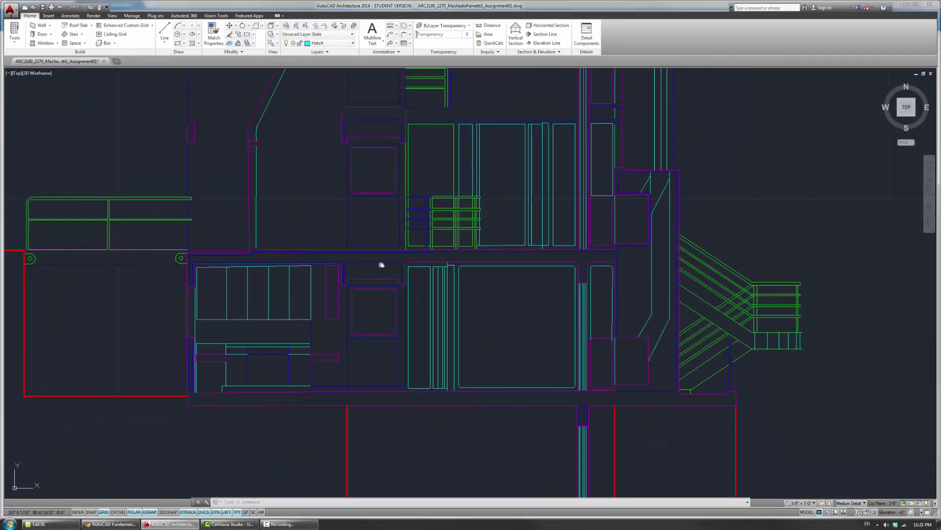
pyautogui.write('h')
pyautogui.press('Return')
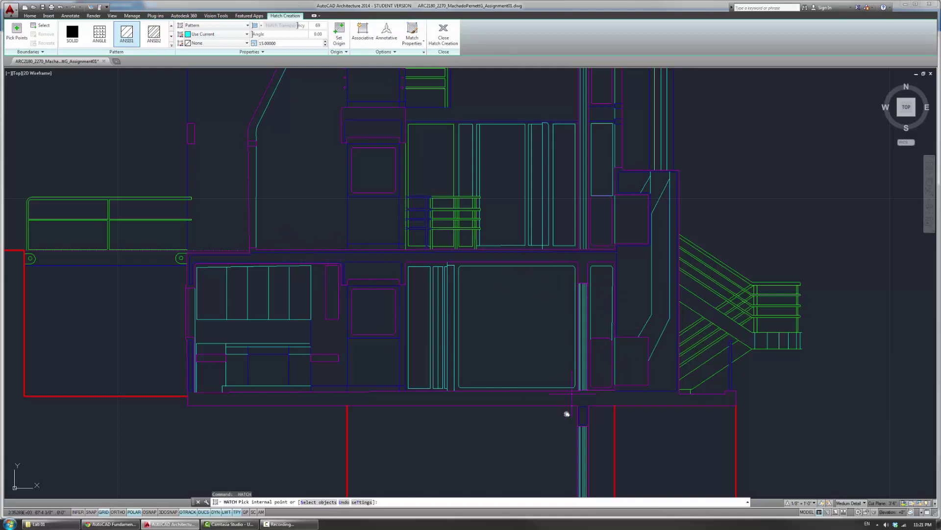
pyautogui.moveTo(448, 334); pyautogui.dragTo(376, 291, button='middle')
pyautogui.click(370, 318)
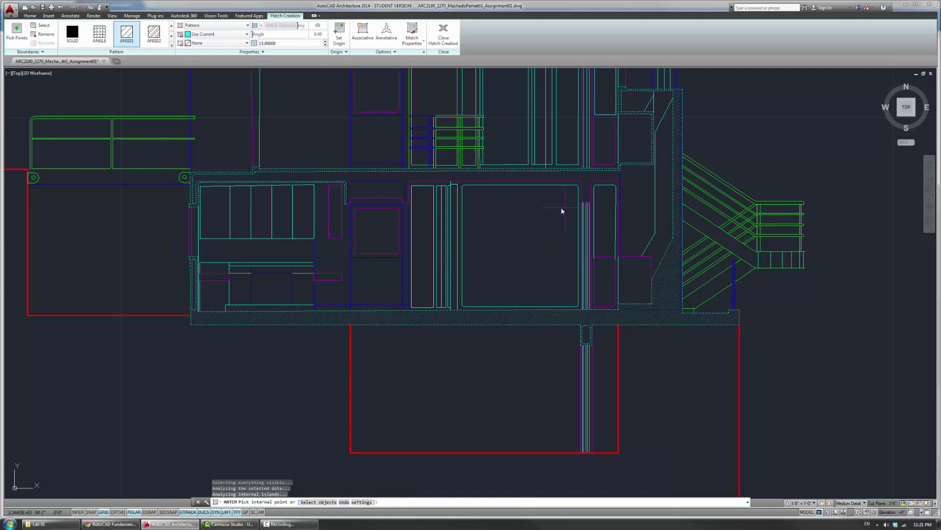
# Step: Add the stair-side wall strip, the box above it and the corridor strip, then place the hatches
pyautogui.moveTo(562, 210)
pyautogui.mouseDown(button='middle')
pyautogui.moveTo(514, 240)
pyautogui.moveTo(521, 252)
pyautogui.mouseUp(button='middle')
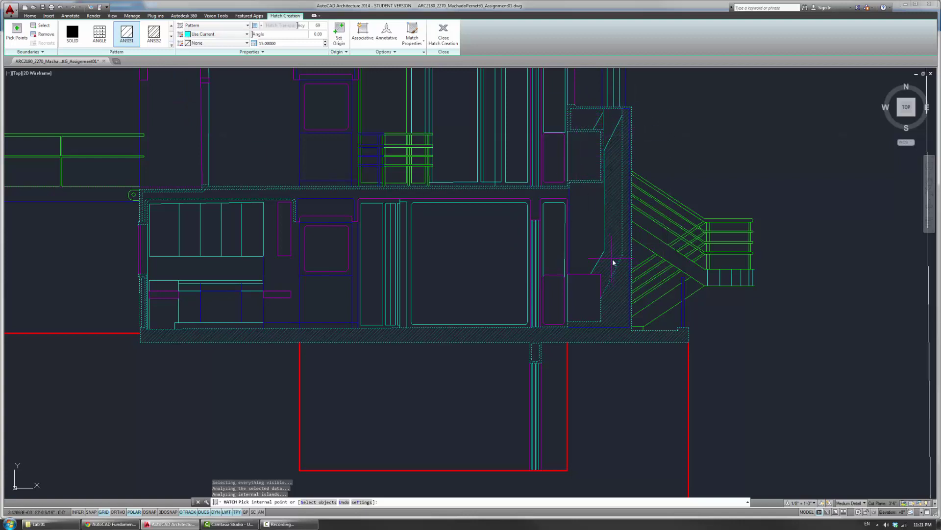
pyautogui.moveTo(614, 200); pyautogui.dragTo(578, 215, button='middle')
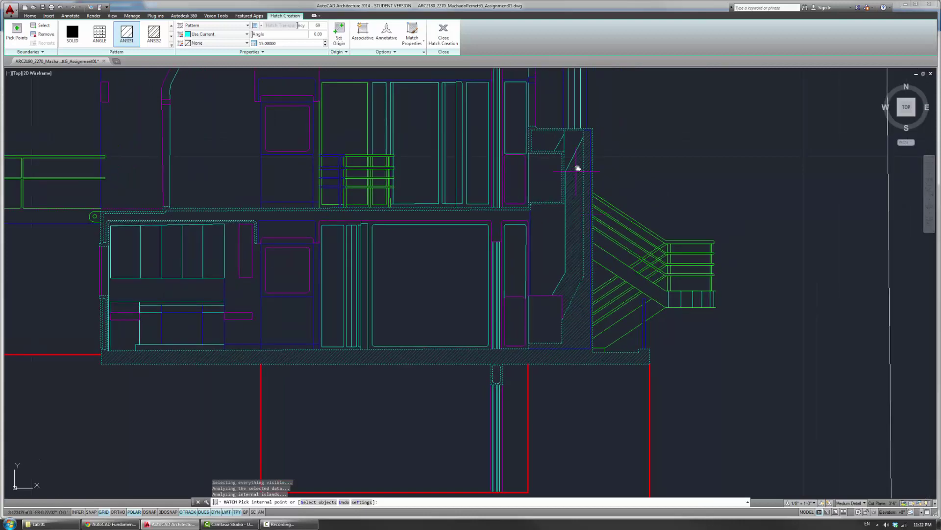
pyautogui.scroll(4, 569, 138)
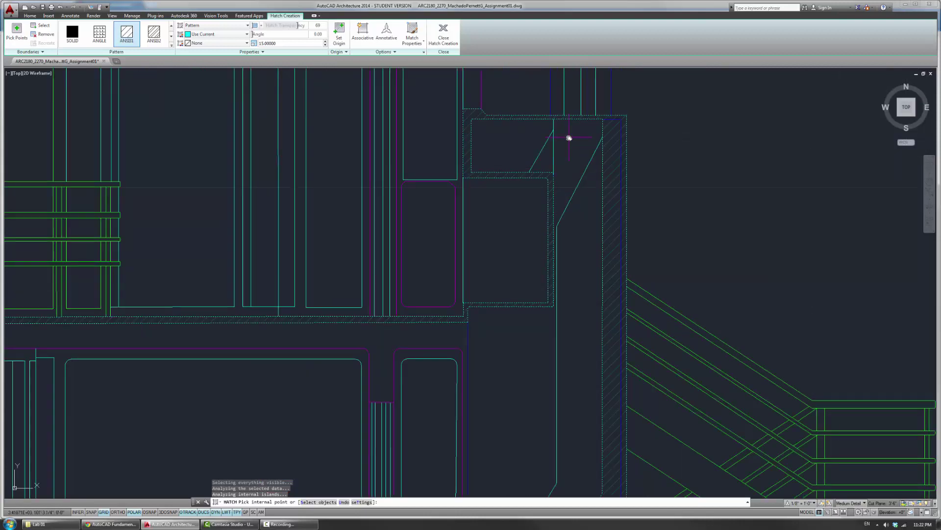
pyautogui.scroll(-2, 569, 138)
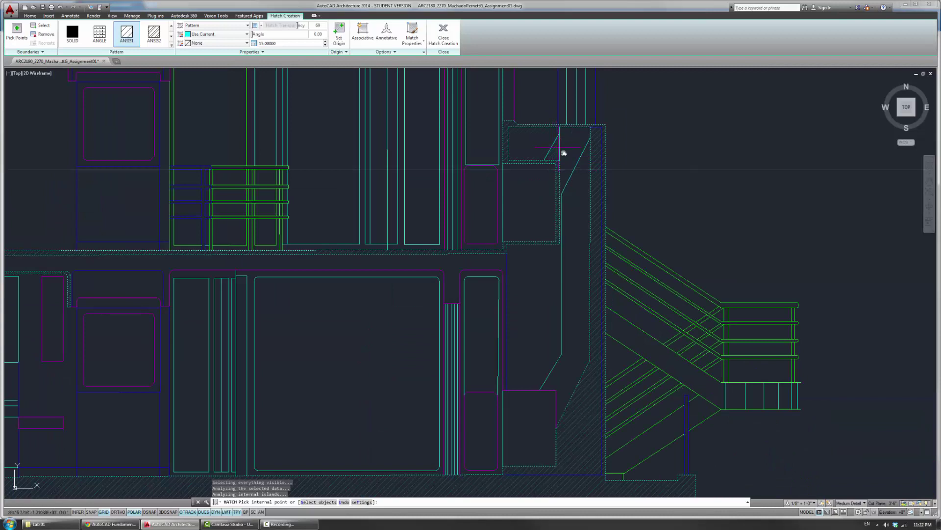
pyautogui.click(580, 250)
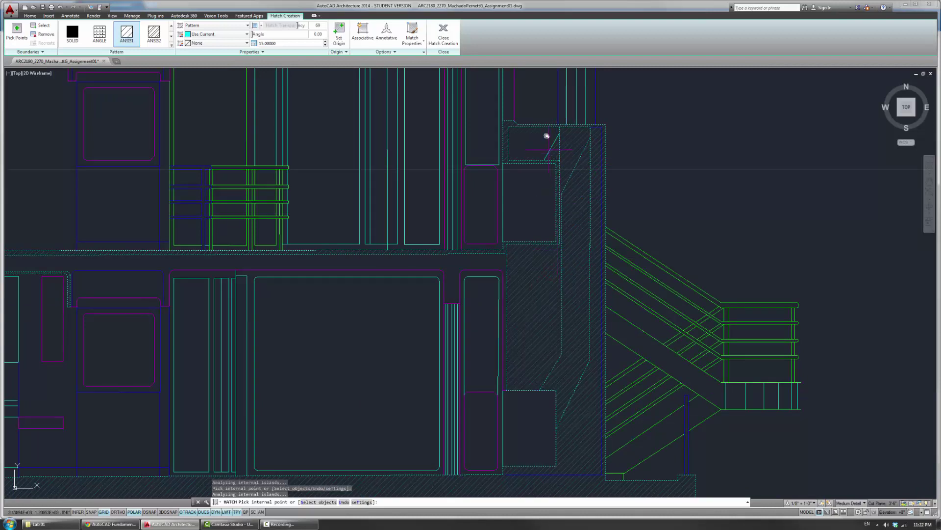
pyautogui.scroll(2, 551, 147)
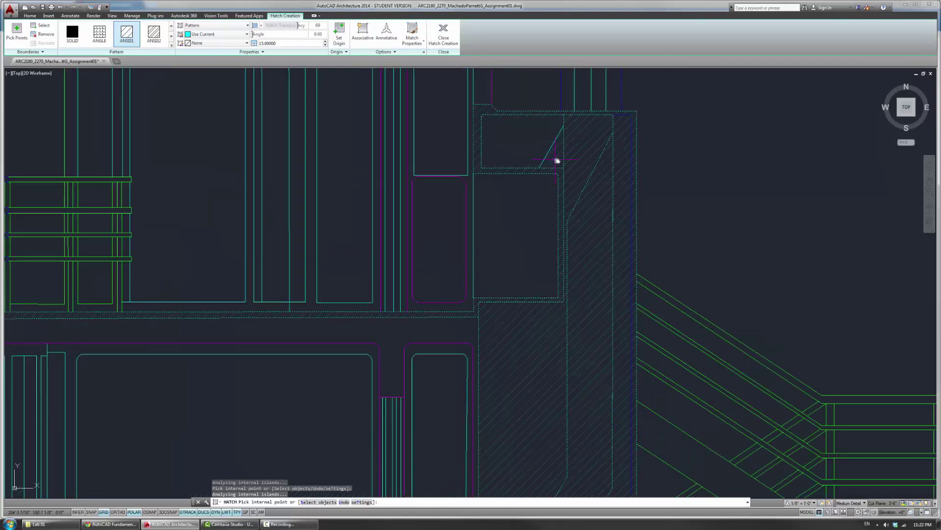
pyautogui.click(557, 157)
pyautogui.scroll(-2, 595, 220)
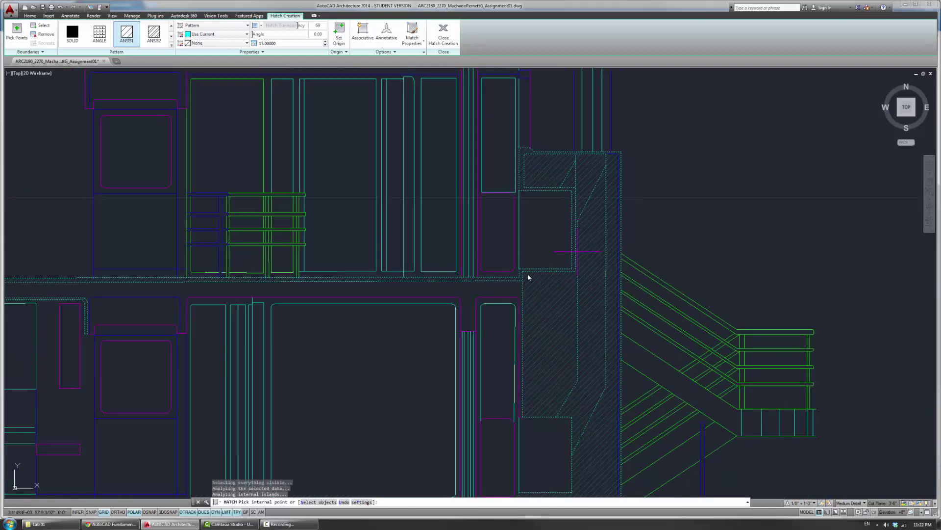
pyautogui.moveTo(475, 290); pyautogui.dragTo(622, 252, button='middle')
pyautogui.click(622, 252)
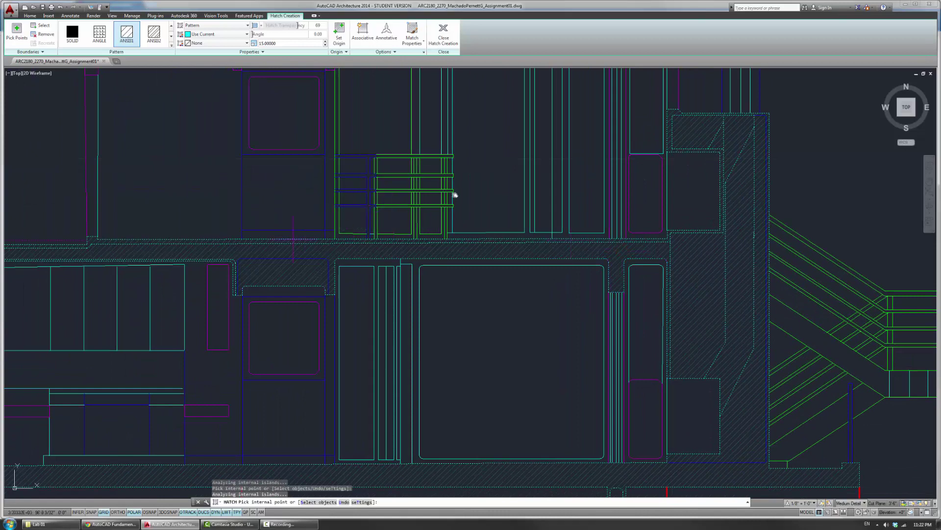
pyautogui.scroll(-2, 455, 194)
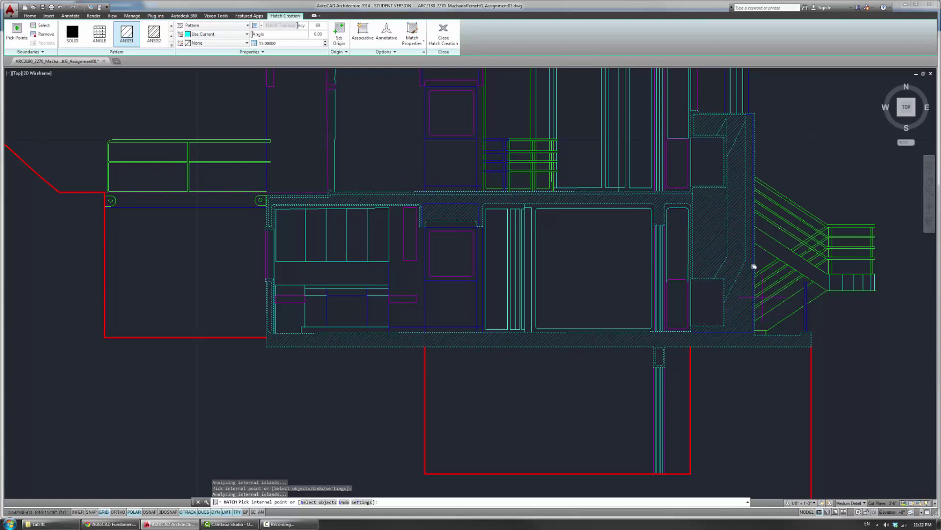
pyautogui.press('Return')
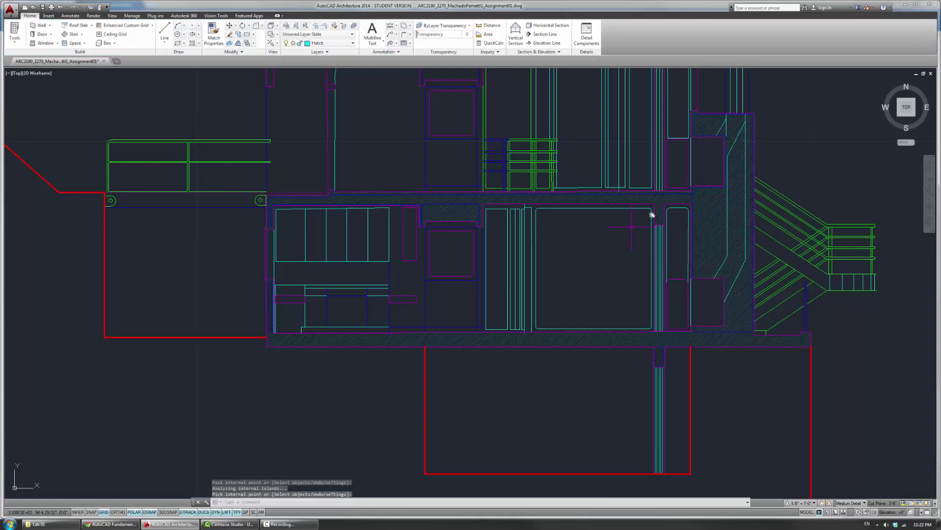
# Step: Hatch the cut wall in the upper floor
pyautogui.moveTo(817, 156); pyautogui.dragTo(748, 183, button='middle')
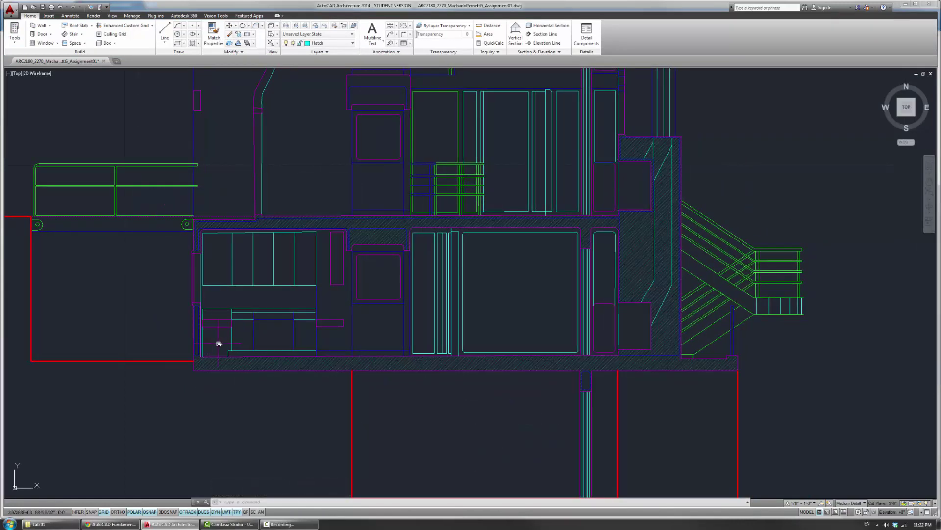
pyautogui.moveTo(431, 252); pyautogui.dragTo(446, 378, button='middle')
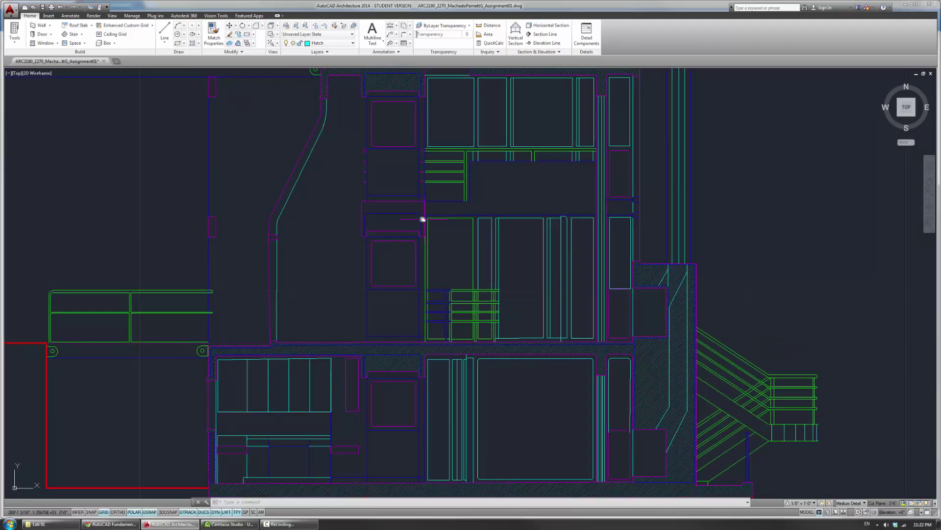
pyautogui.moveTo(405, 218); pyautogui.dragTo(399, 231, button='middle')
pyautogui.write('h')
pyautogui.press('Return')
pyautogui.click(399, 233)
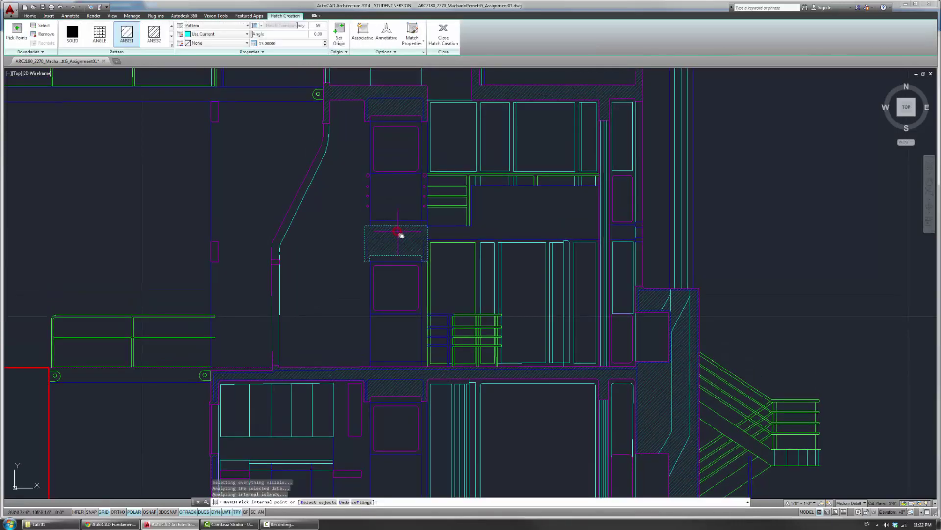
pyautogui.press('Return')
pyautogui.moveTo(343, 313); pyautogui.dragTo(410, 210, button='middle')
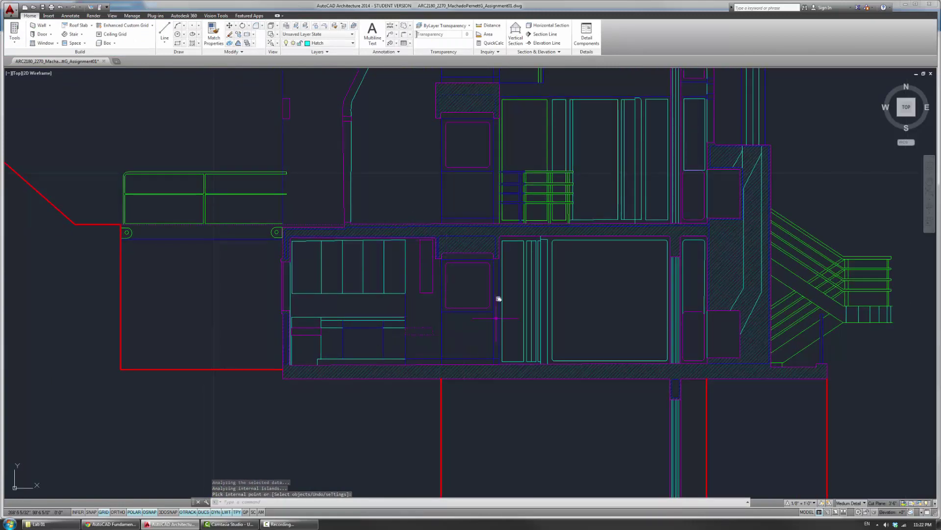
pyautogui.press('Return')
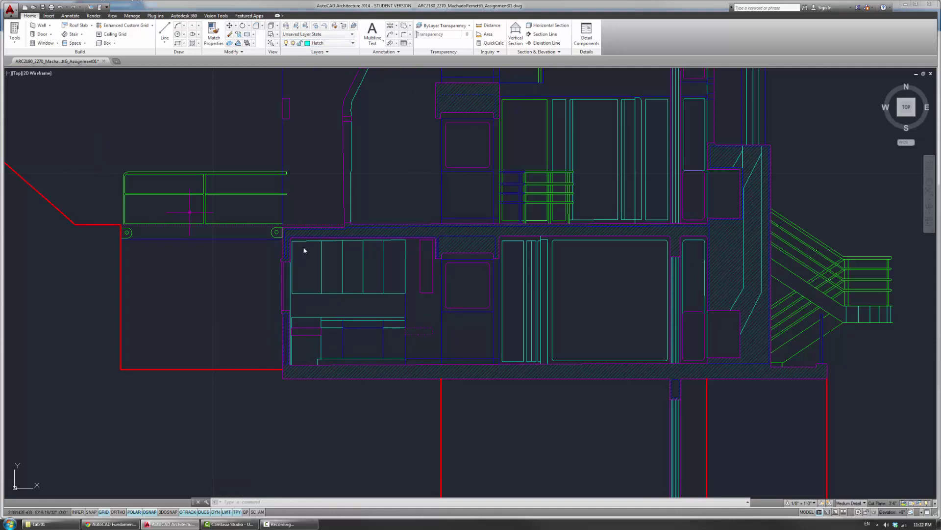
# Step: Window-select the scanned background image and turn on Show Image
pyautogui.scroll(-6, 305, 248)
pyautogui.scroll(3, 196, 204)
pyautogui.click(153, 231)
pyautogui.click(57, 195)
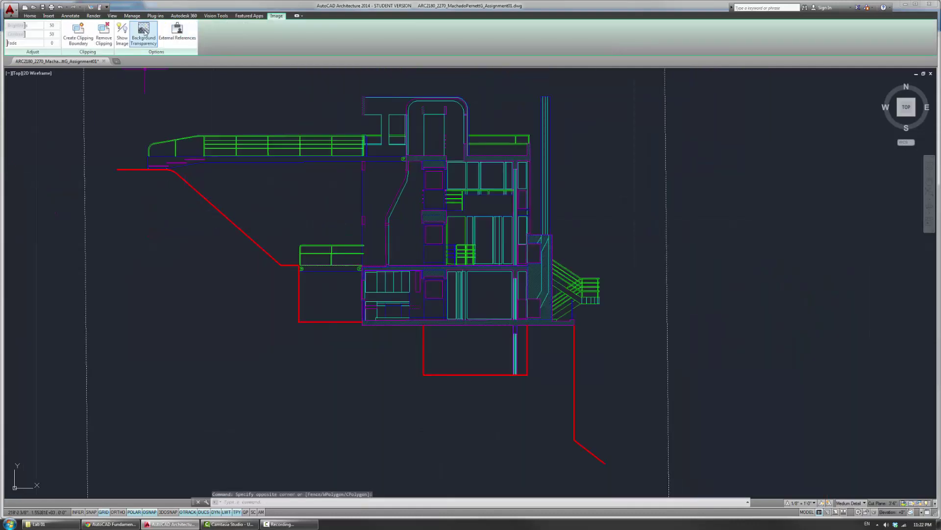
pyautogui.click(123, 31)
pyautogui.scroll(4, 412, 292)
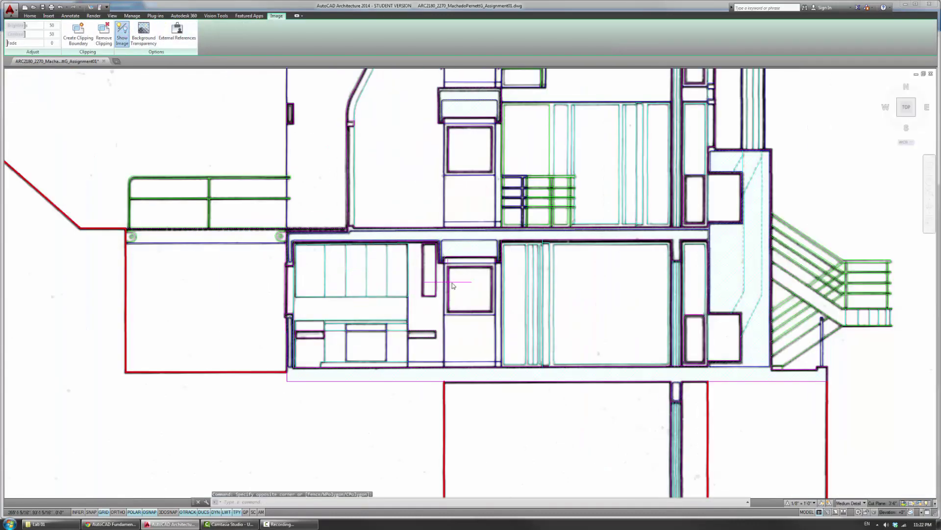
pyautogui.press('Escape')
pyautogui.press('Escape')
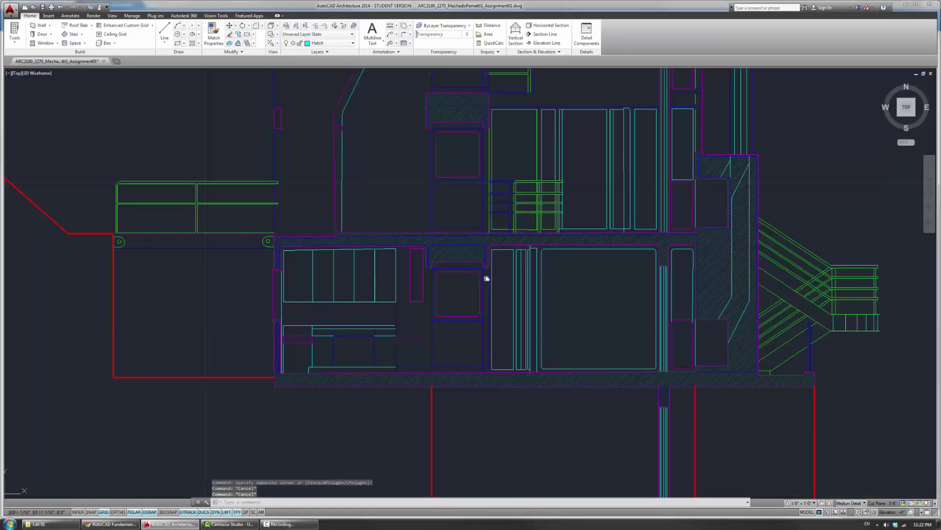
# Step: Pan across the section to compare the linework against the scanned image
pyautogui.moveTo(487, 278); pyautogui.dragTo(433, 289, button='middle')
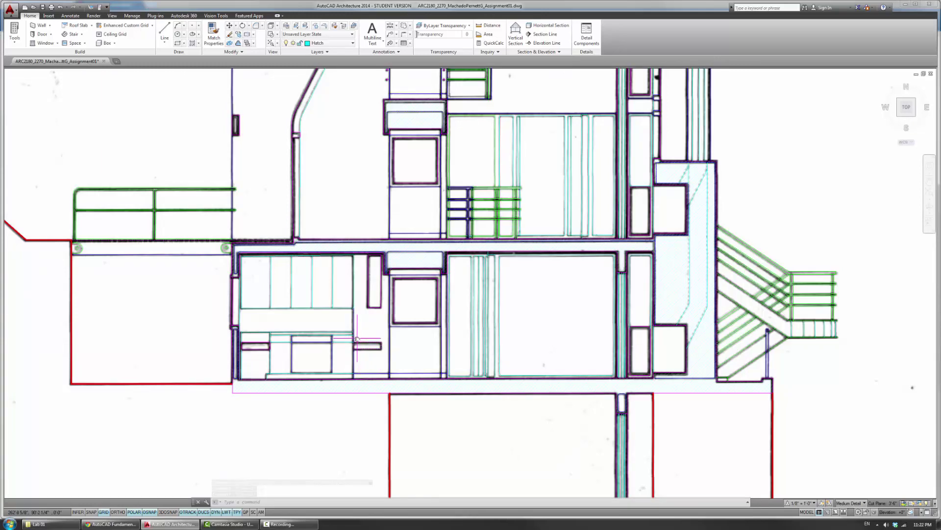
pyautogui.moveTo(498, 297)
pyautogui.mouseDown(button='middle')
pyautogui.moveTo(481, 307)
pyautogui.moveTo(481, 364)
pyautogui.mouseUp(button='middle')
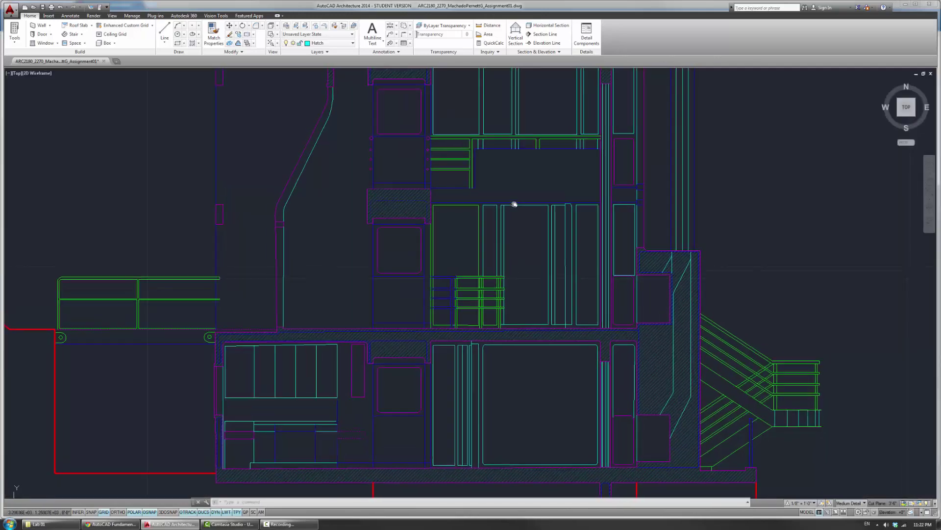
pyautogui.moveTo(514, 204)
pyautogui.mouseDown(button='middle')
pyautogui.moveTo(479, 342)
pyautogui.moveTo(475, 444)
pyautogui.mouseUp(button='middle')
pyautogui.moveTo(434, 277); pyautogui.dragTo(564, 177, button='middle')
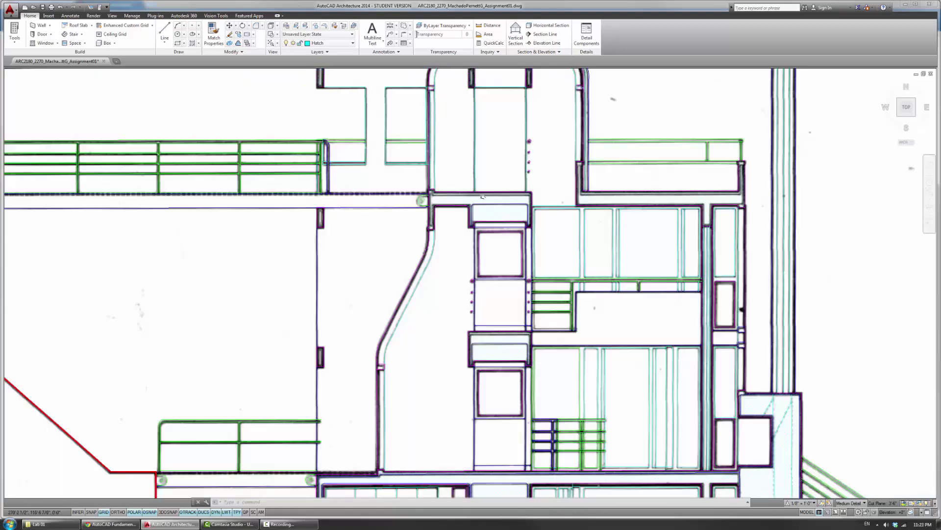
pyautogui.moveTo(337, 236); pyautogui.dragTo(361, 174, button='middle')
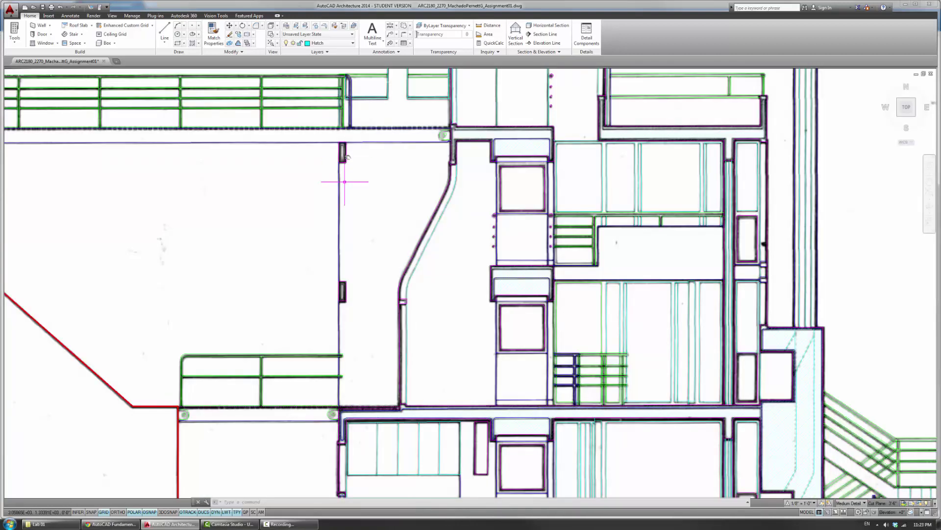
pyautogui.scroll(-5, 206, 246)
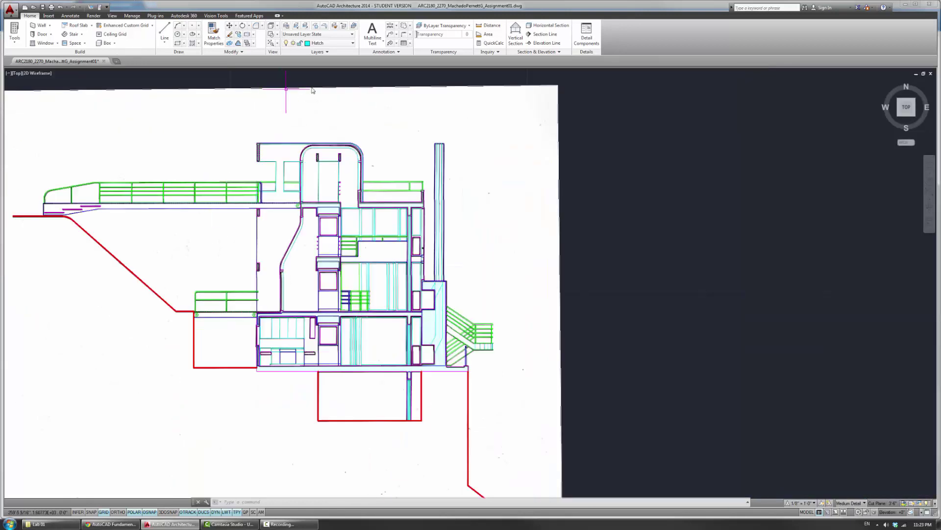
# Step: Turn off the Background layer in the ribbon layer dropdown
pyautogui.click(350, 42)
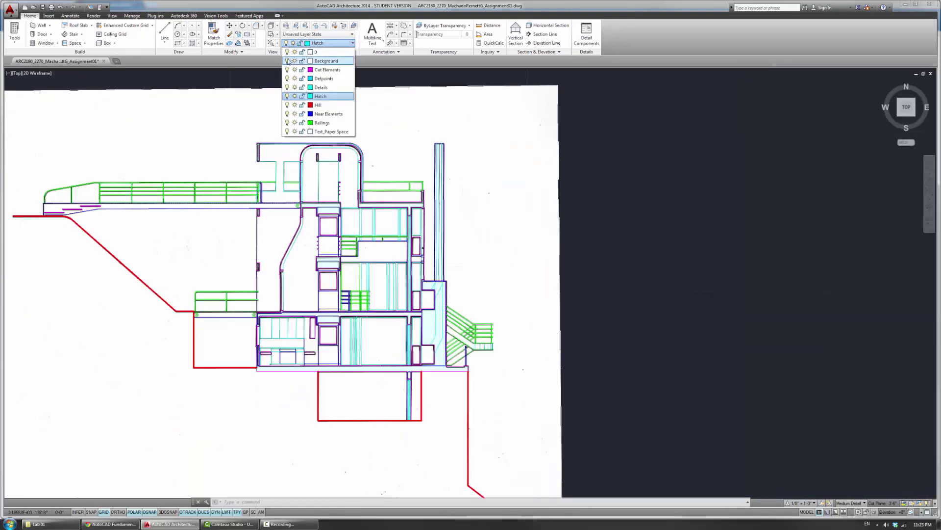
pyautogui.click(287, 59)
pyautogui.click(243, 92)
pyautogui.scroll(5, 274, 184)
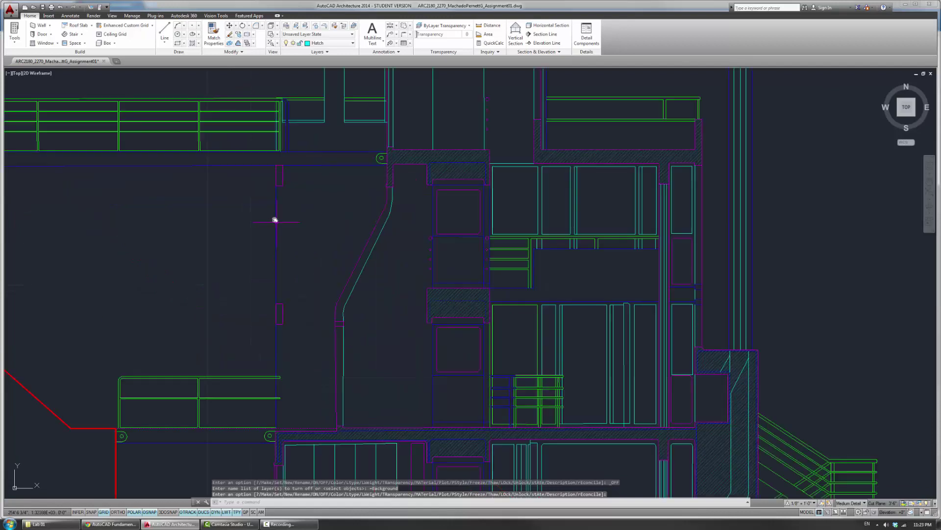
# Step: Hatch the small wall rectangle on the upper level's left wall
pyautogui.write('h')
pyautogui.press('Return')
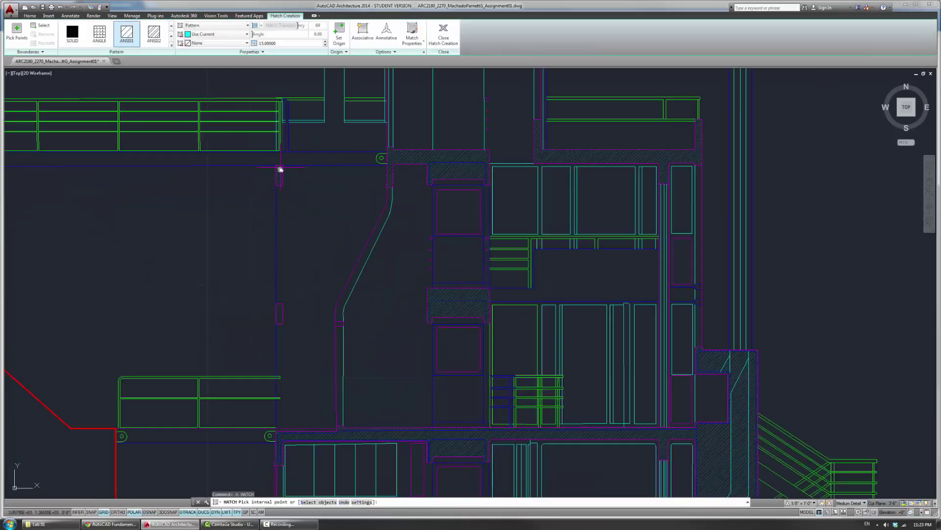
pyautogui.click(280, 171)
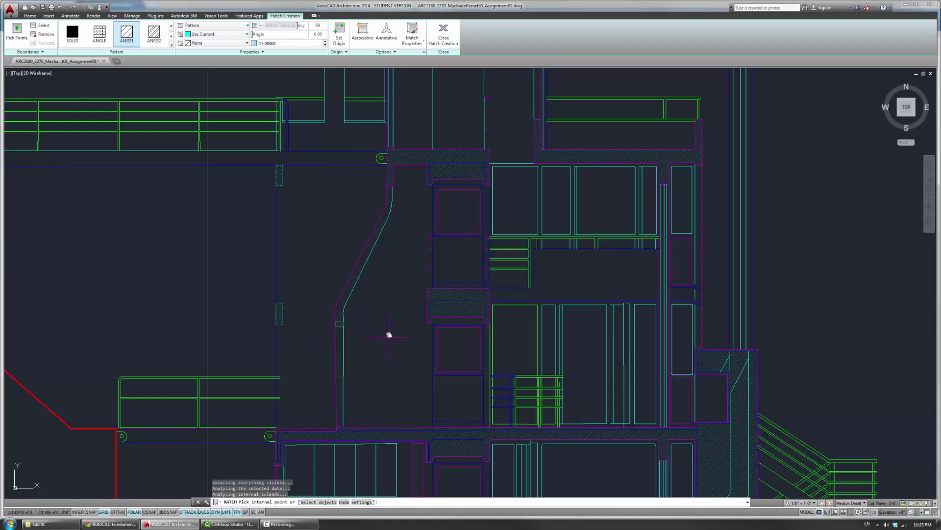
pyautogui.moveTo(389, 335); pyautogui.dragTo(381, 173, button='middle')
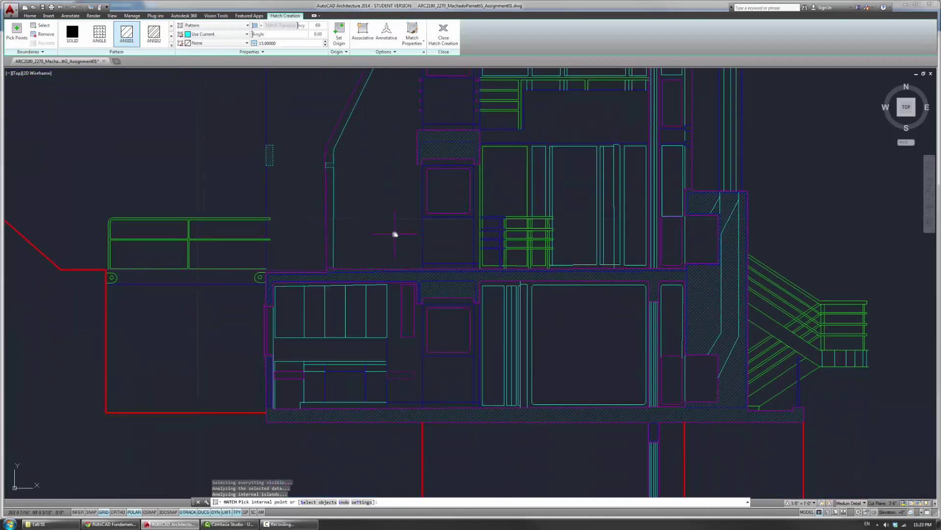
pyautogui.press('Return')
pyautogui.press('Escape')
pyautogui.press('Escape')
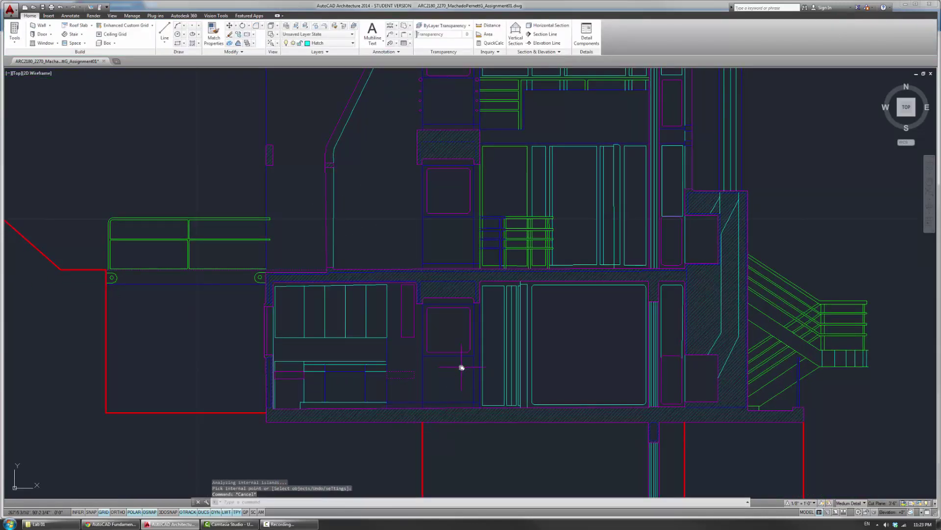
pyautogui.moveTo(645, 267)
pyautogui.mouseDown(button='middle')
pyautogui.moveTo(456, 250)
pyautogui.moveTo(544, 192)
pyautogui.mouseUp(button='middle')
pyautogui.scroll(-5, 599, 314)
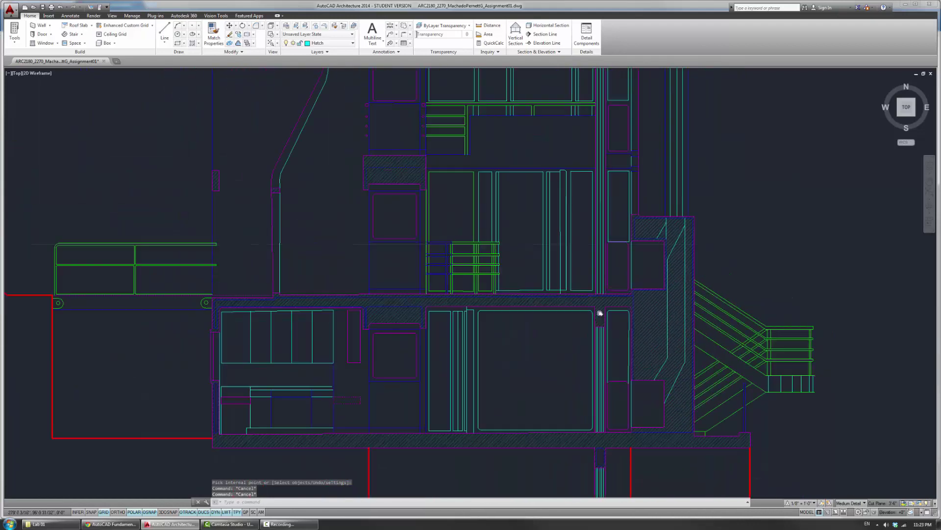
# Step: Draw a vertical line down from the ground line's upper end and a horizontal bottom line meeting it
pyautogui.moveTo(434, 317); pyautogui.dragTo(477, 250, button='middle')
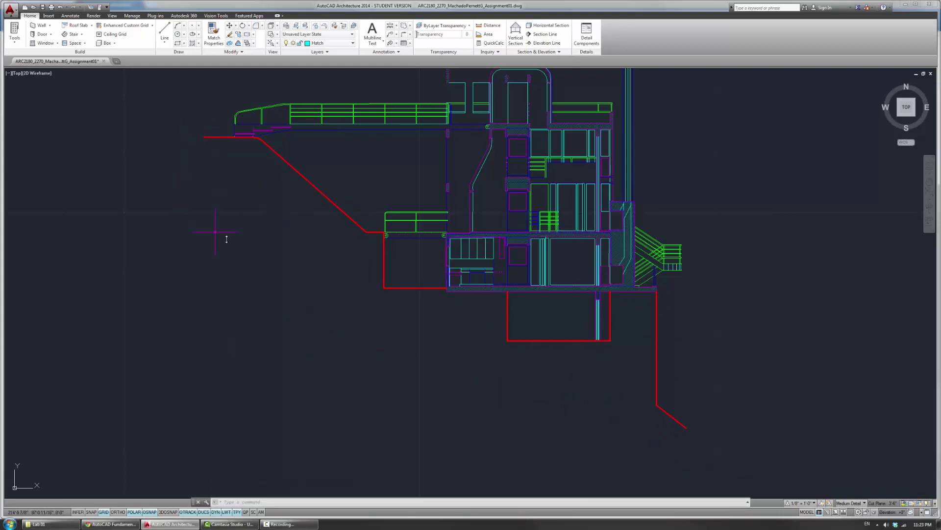
pyautogui.moveTo(229, 235); pyautogui.dragTo(213, 187, button='middle')
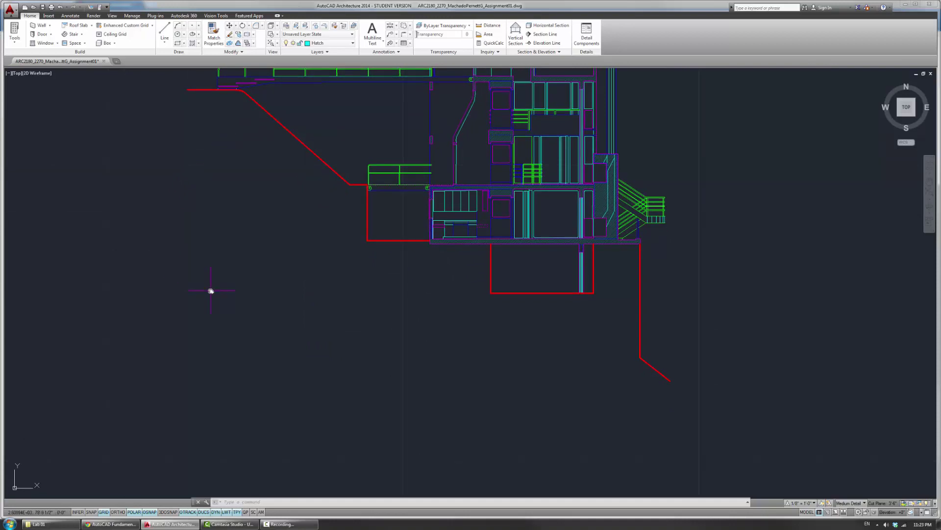
pyautogui.write('l')
pyautogui.press('Return')
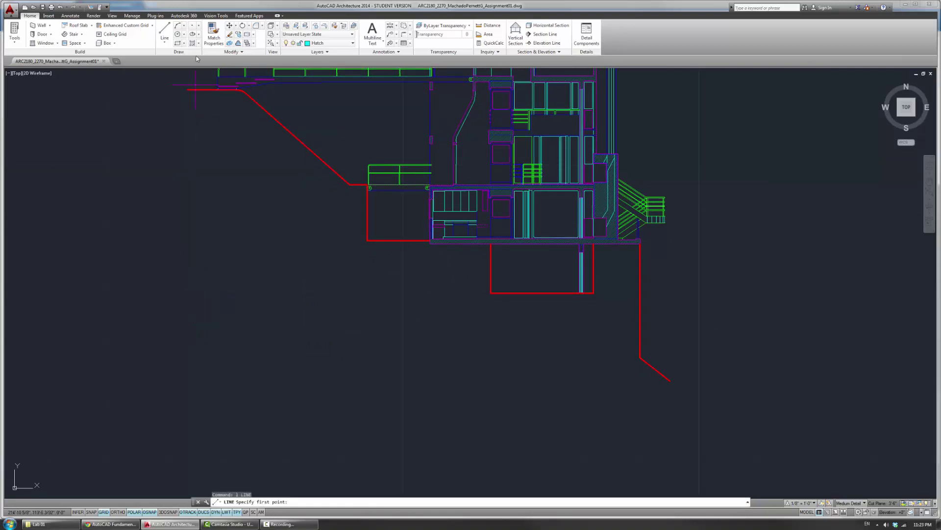
pyautogui.click(187, 92)
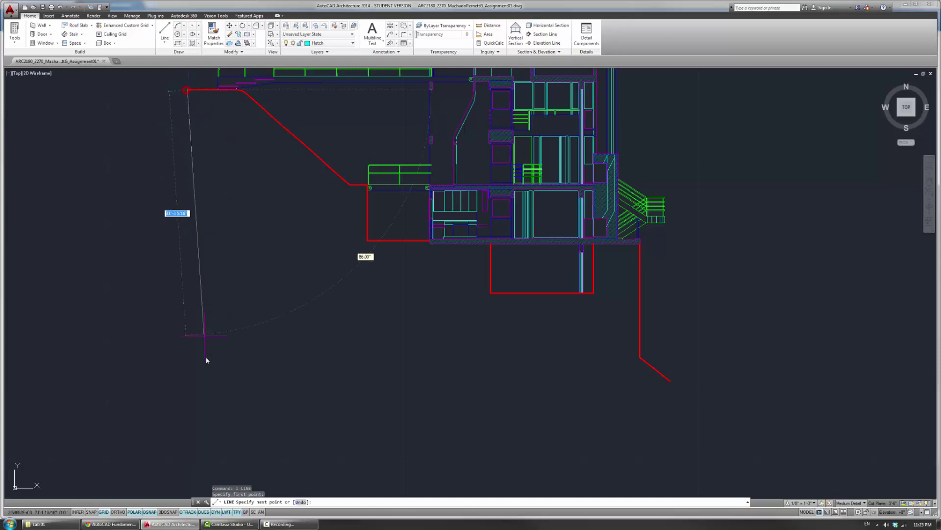
pyautogui.click(190, 443)
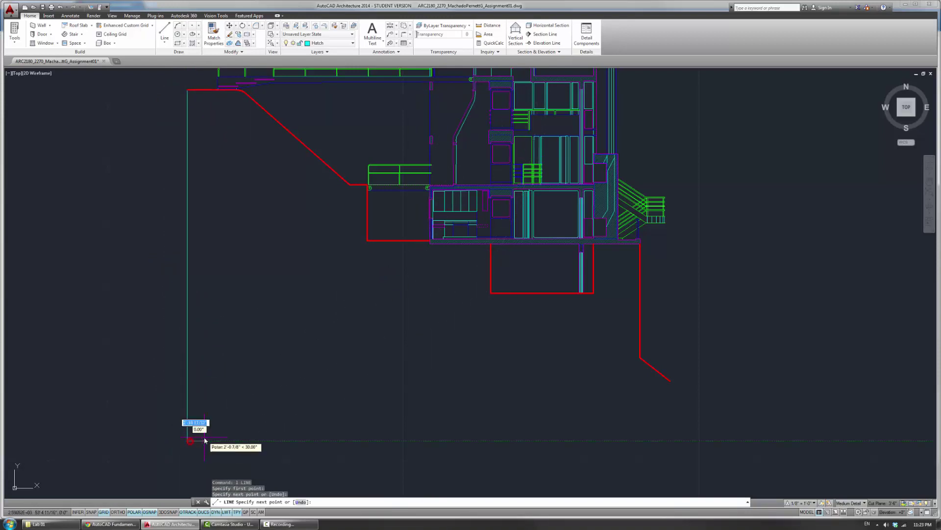
pyautogui.press('Return')
pyautogui.press('Return')
pyautogui.click(669, 380)
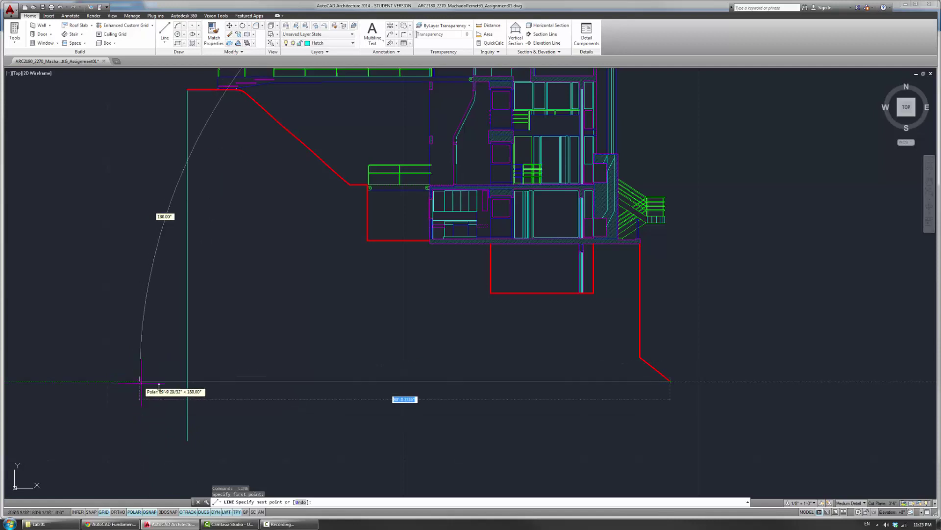
pyautogui.click(187, 380)
pyautogui.press('Return')
# Step: Trim the vertical line's tail below the new bottom line
pyautogui.click(211, 381)
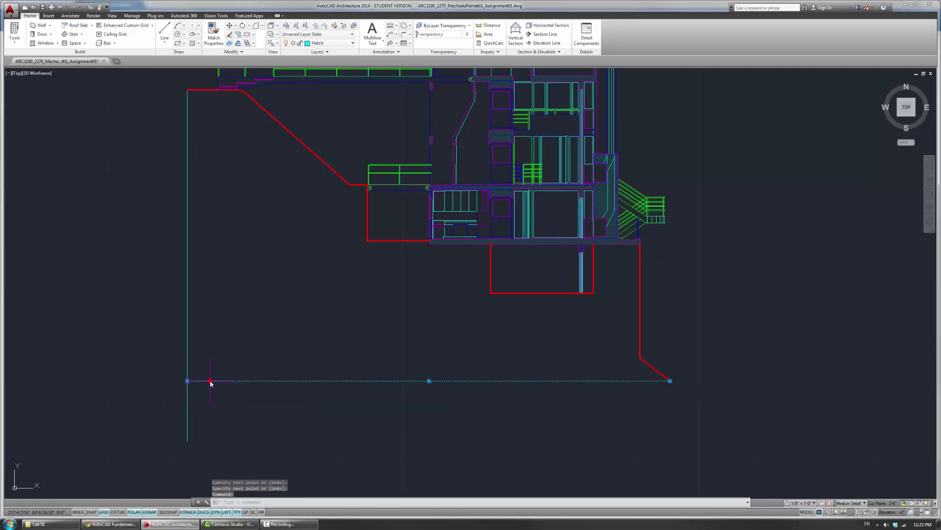
pyautogui.write('tr')
pyautogui.press('Return')
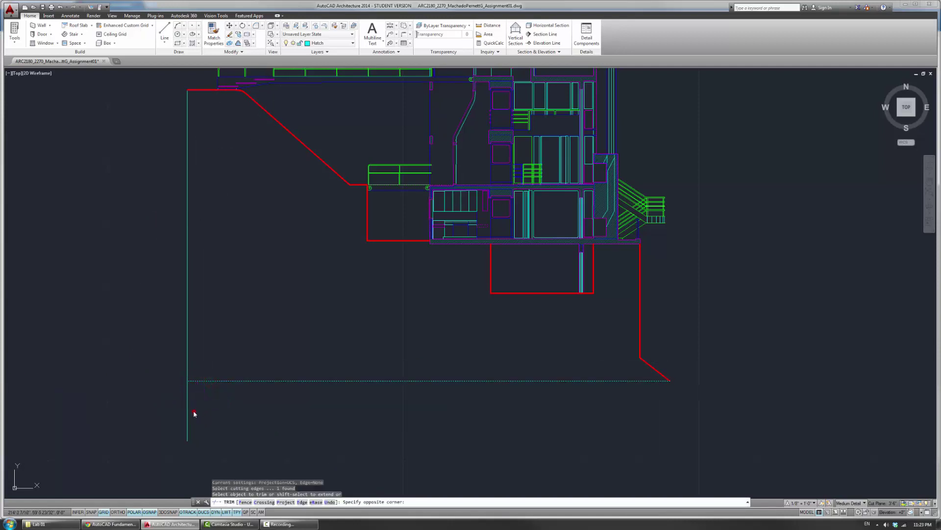
pyautogui.click(195, 408)
pyautogui.click(159, 401)
pyautogui.press('Return')
pyautogui.moveTo(191, 368)
pyautogui.mouseDown(button='middle')
pyautogui.moveTo(216, 307)
pyautogui.moveTo(199, 98)
pyautogui.mouseUp(button='middle')
# Step: Start a hatch inside the hillside ground, then switch to selecting boundary objects after the boundary error
pyautogui.write('h')
pyautogui.press('Return')
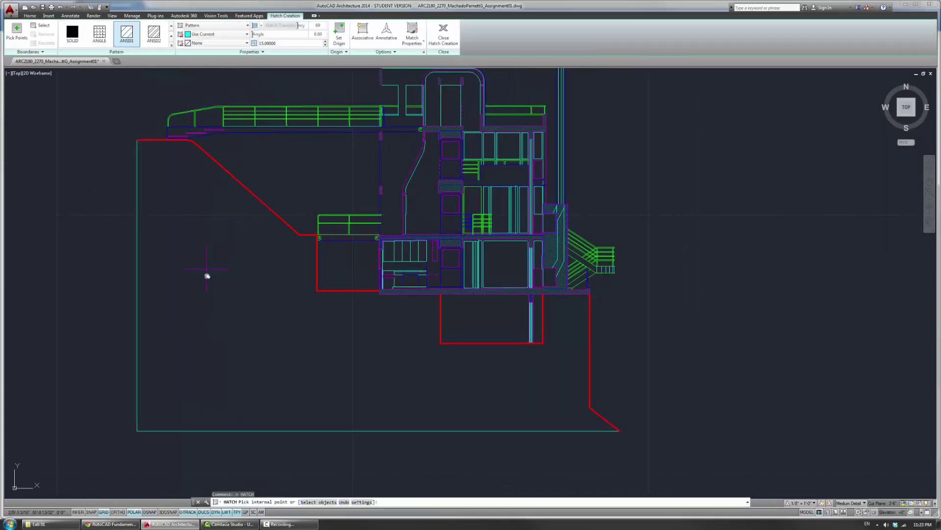
pyautogui.click(209, 273)
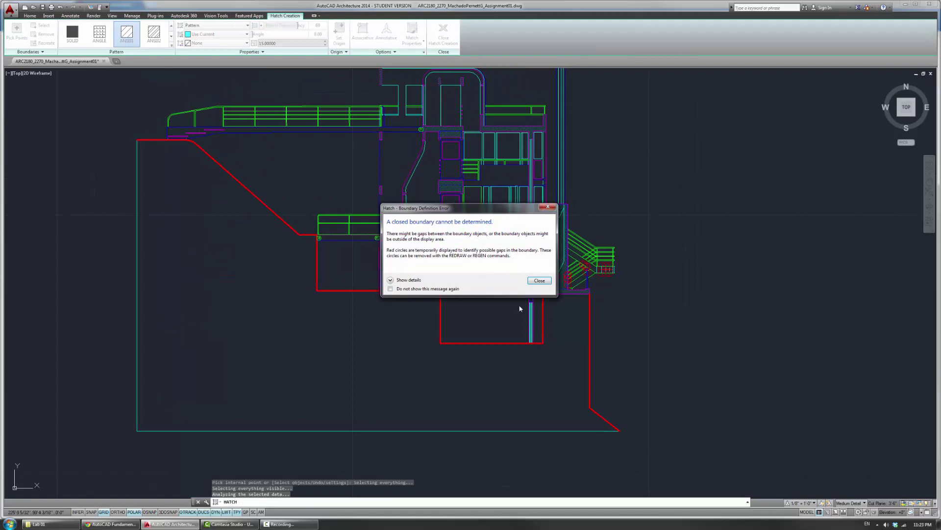
pyautogui.click(539, 281)
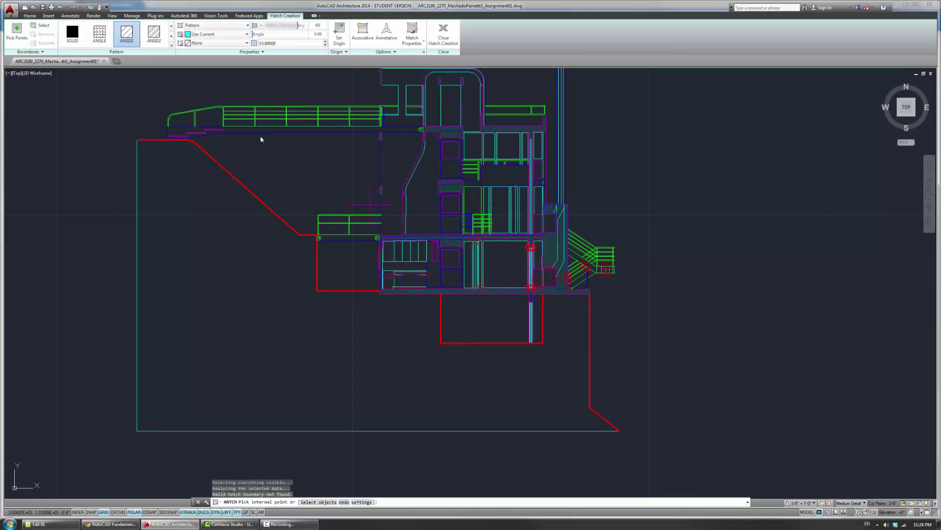
pyautogui.click(42, 26)
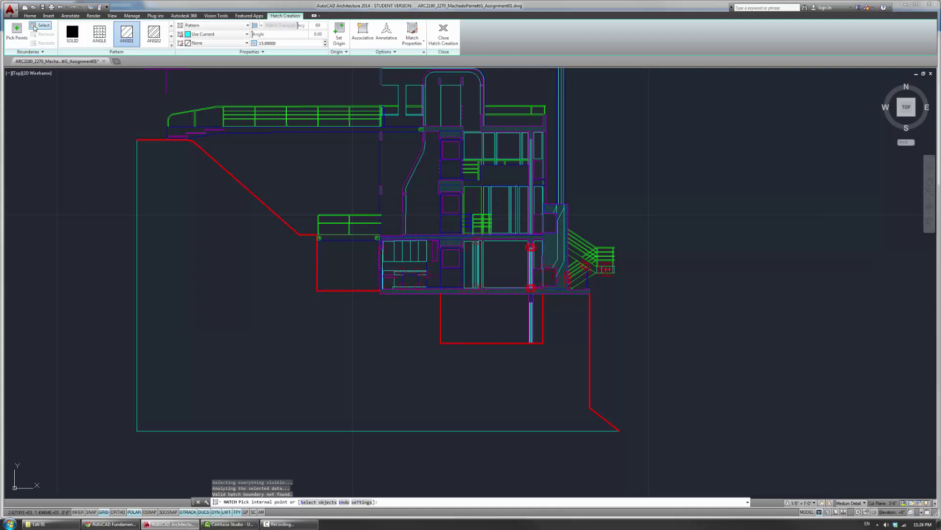
# Step: Select the left edge, bottom line and right ground lines as hatch boundary objects
pyautogui.click(135, 201)
pyautogui.click(152, 224)
pyautogui.click(167, 254)
pyautogui.click(105, 210)
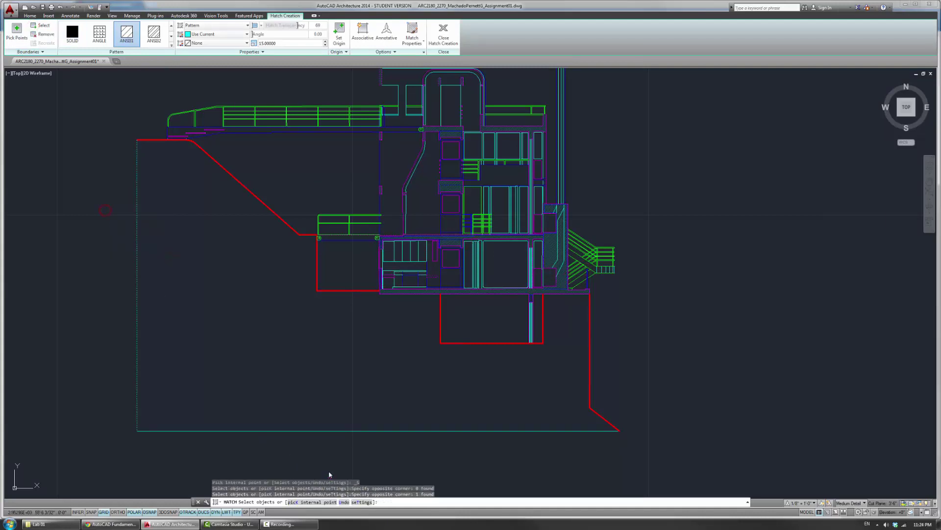
pyautogui.click(332, 458)
pyautogui.click(277, 393)
pyautogui.click(620, 423)
pyautogui.click(585, 387)
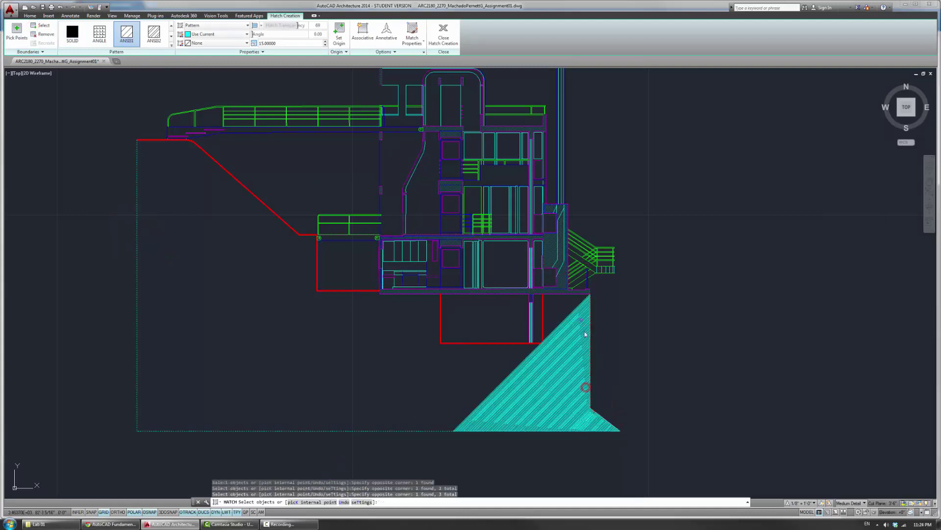
pyautogui.click(483, 343)
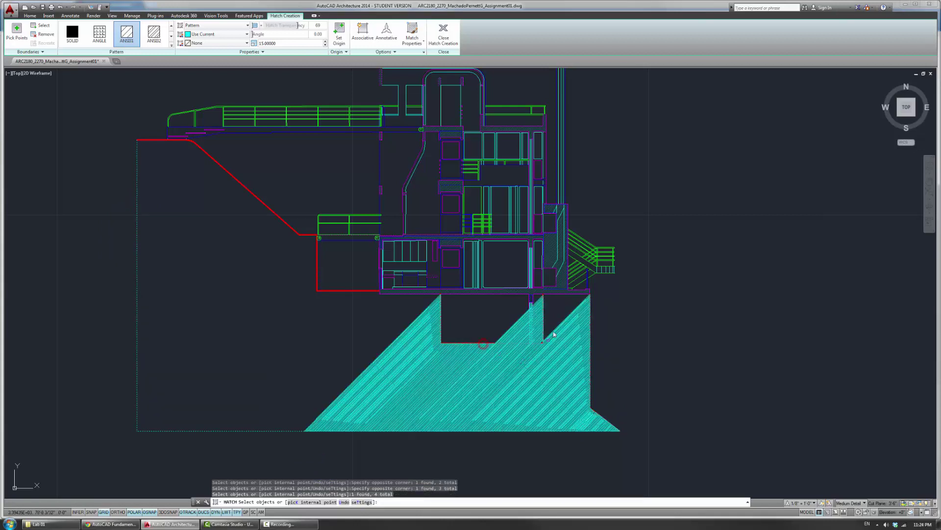
# Step: Add the bottom red edge and remaining edges, then finish placing the ANSI31 hatch
pyautogui.click(361, 291)
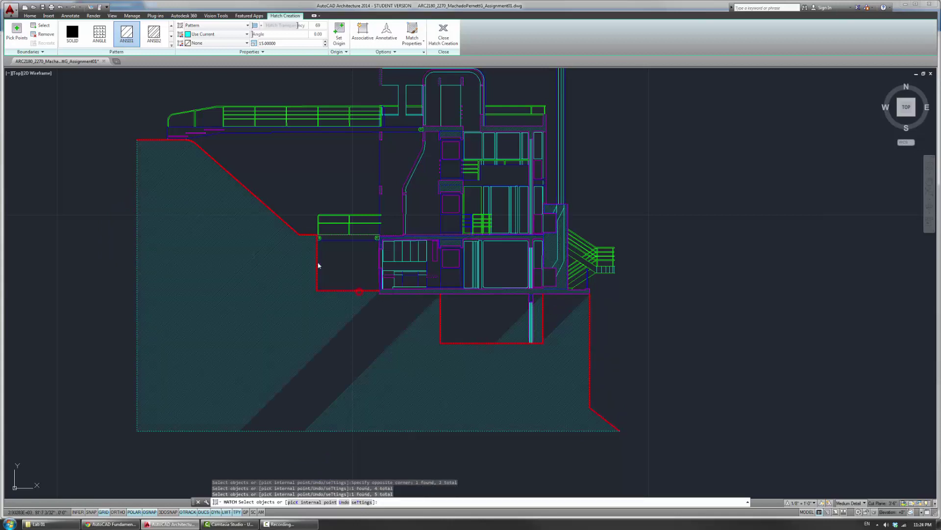
pyautogui.scroll(5, 361, 302)
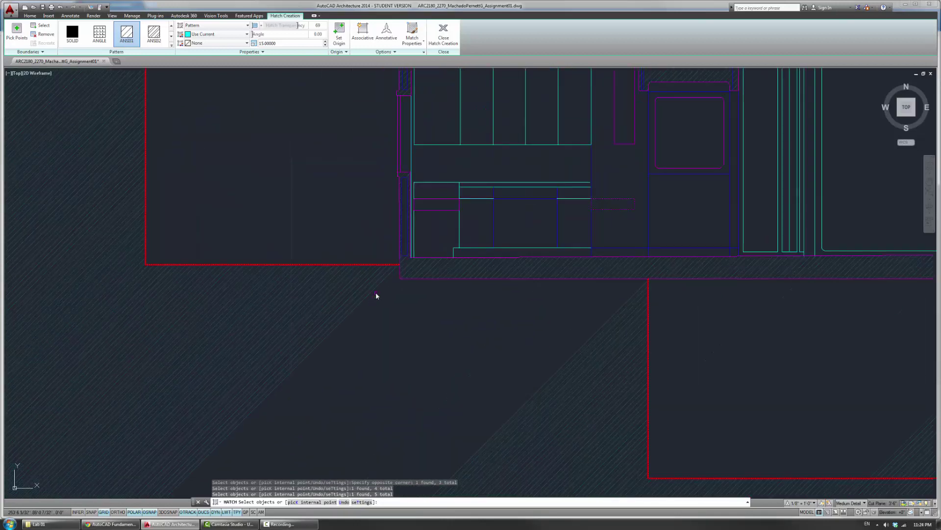
pyautogui.click(400, 275)
pyautogui.scroll(-4, 397, 283)
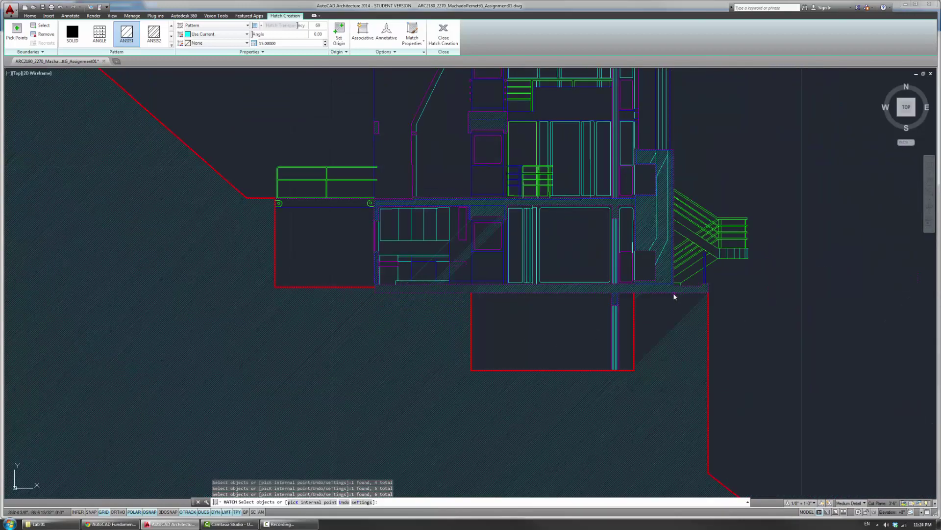
pyautogui.click(672, 293)
pyautogui.click(631, 315)
pyautogui.click(630, 316)
pyautogui.click(629, 318)
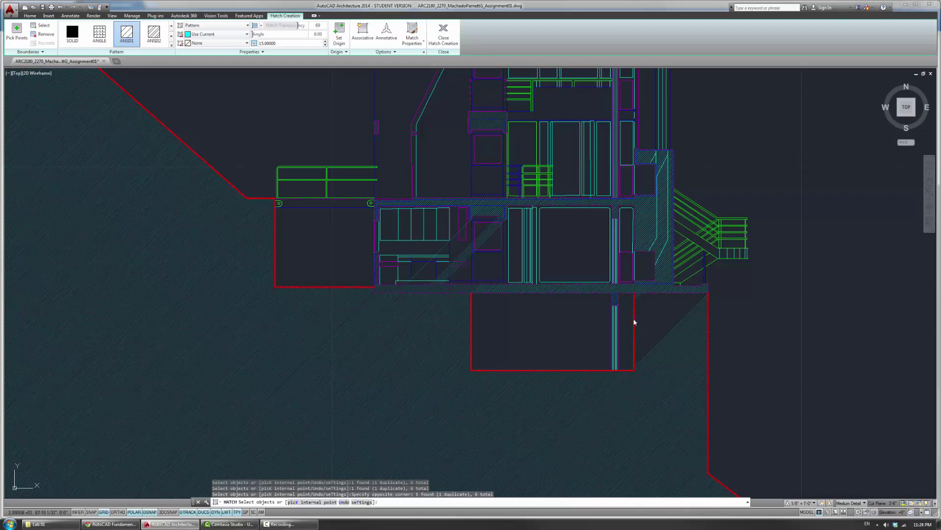
pyautogui.press('Escape')
pyautogui.press('Escape')
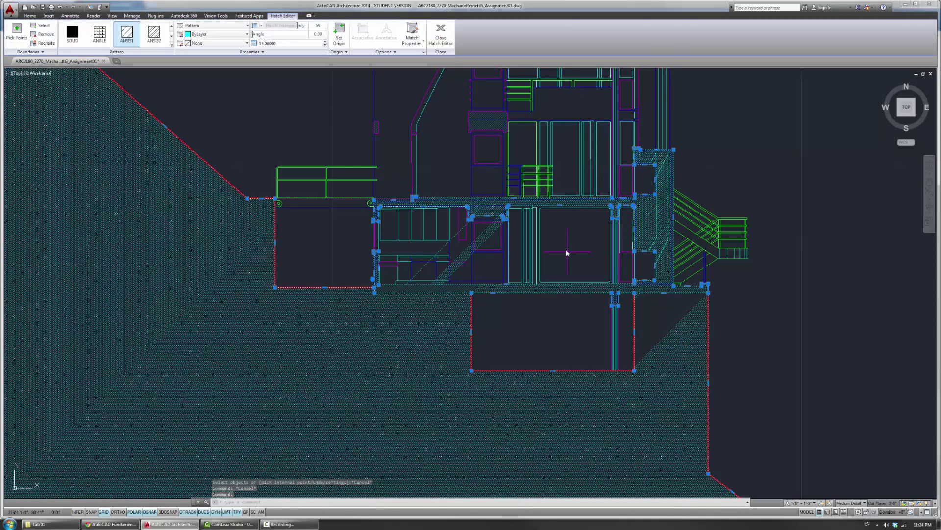
# Step: Delete the hatch and select the red hillside, under-building and right boundary lines
pyautogui.press('Delete')
pyautogui.scroll(-2, 280, 269)
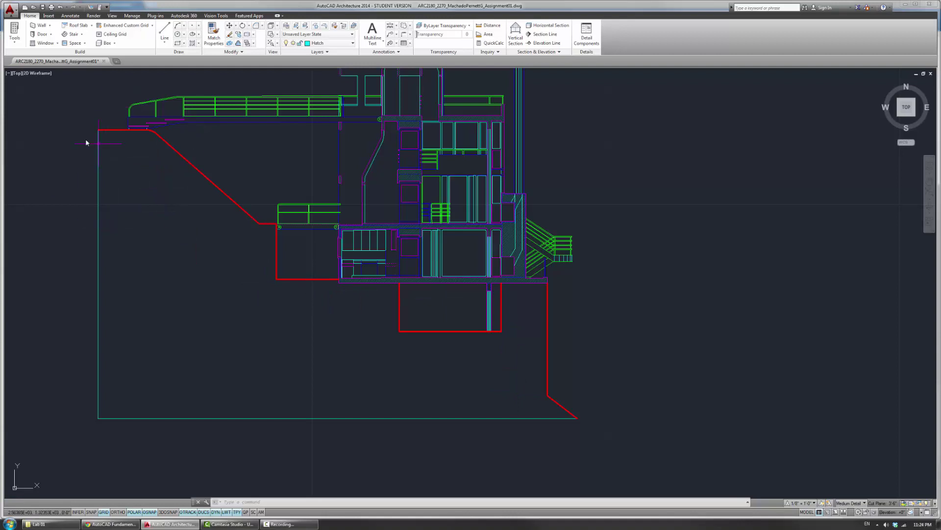
pyautogui.click(239, 209)
pyautogui.moveTo(209, 231)
pyautogui.mouseDown(button='middle')
pyautogui.moveTo(294, 210)
pyautogui.moveTo(298, 200)
pyautogui.moveTo(257, 191)
pyautogui.mouseUp(button='middle')
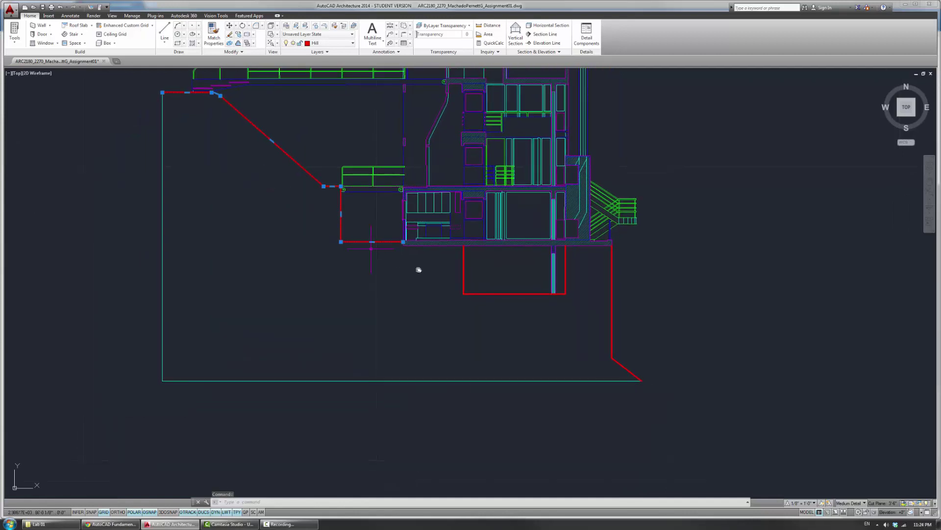
pyautogui.click(463, 277)
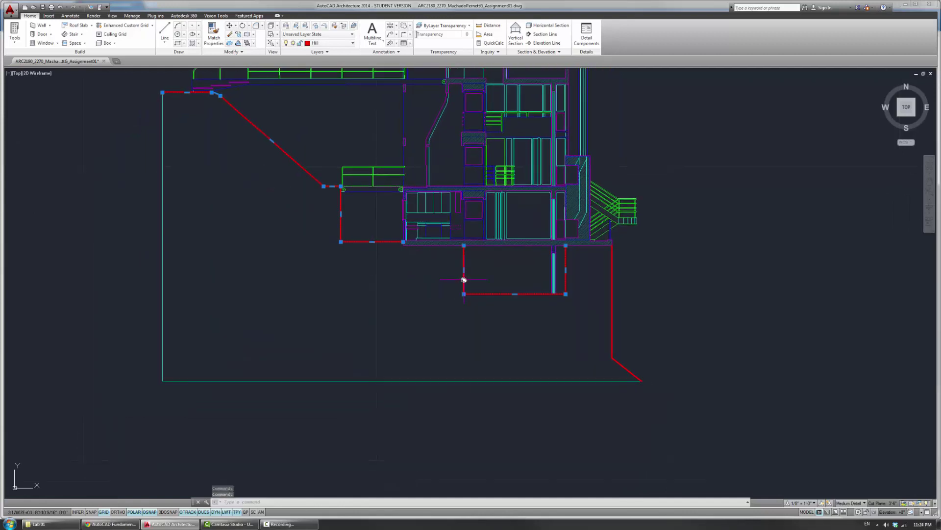
pyautogui.click(613, 262)
pyautogui.click(599, 265)
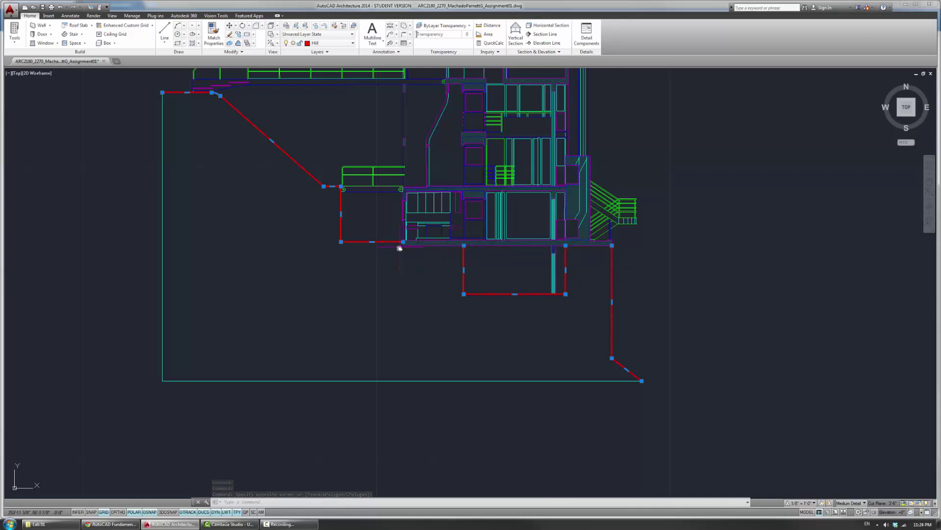
# Step: Add the cyan ground boundary lines and remaining outline lines to the selection
pyautogui.scroll(5, 400, 248)
pyautogui.scroll(-5, 534, 244)
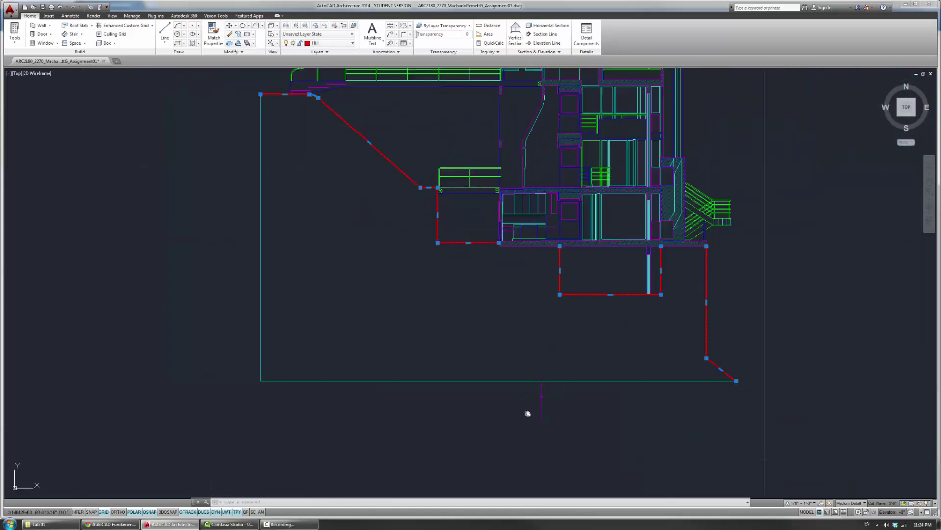
pyautogui.click(340, 376)
pyautogui.click(237, 314)
pyautogui.click(362, 426)
pyautogui.click(305, 336)
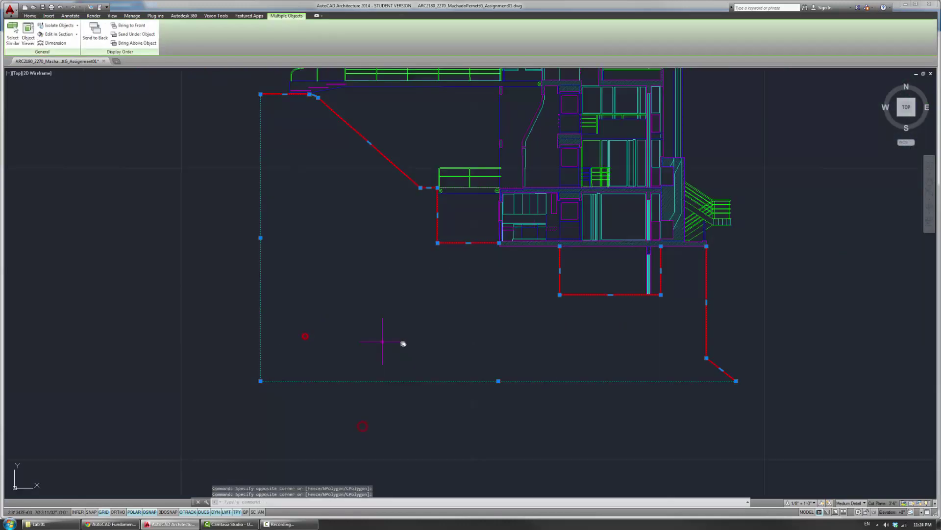
pyautogui.scroll(-4, 403, 343)
pyautogui.moveTo(406, 339); pyautogui.dragTo(462, 273, button='middle')
# Step: Copy the selected hillside outline to empty space left of the section
pyautogui.write('co')
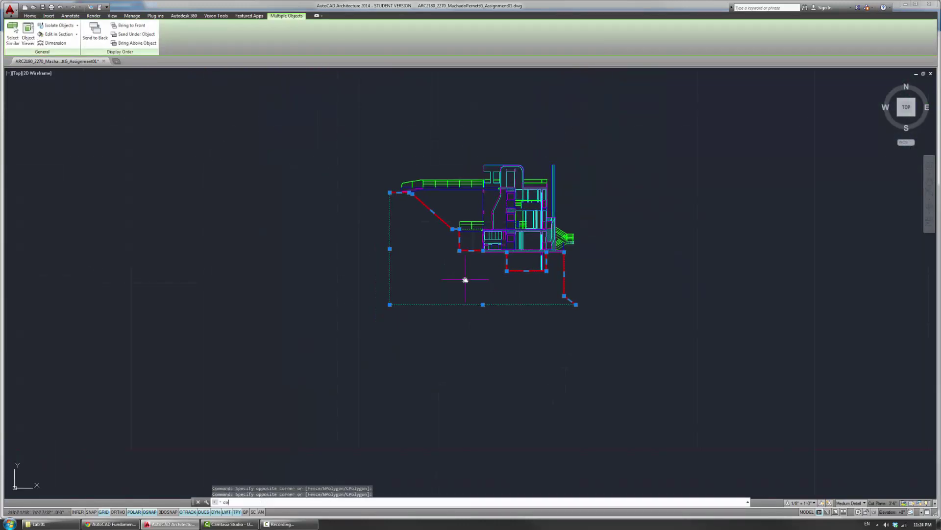
pyautogui.press('Return')
pyautogui.click(470, 278)
pyautogui.click(234, 300)
pyautogui.press('Escape')
pyautogui.scroll(4, 253, 267)
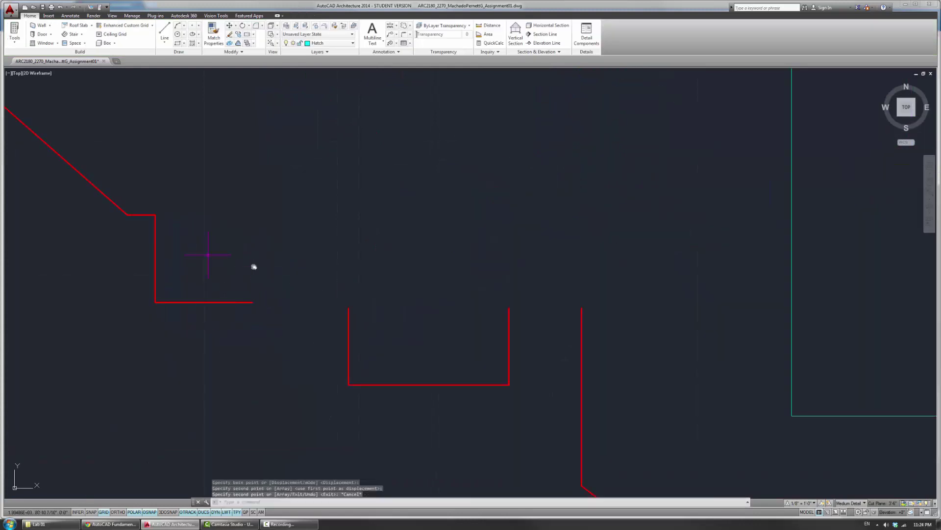
pyautogui.scroll(-4, 294, 262)
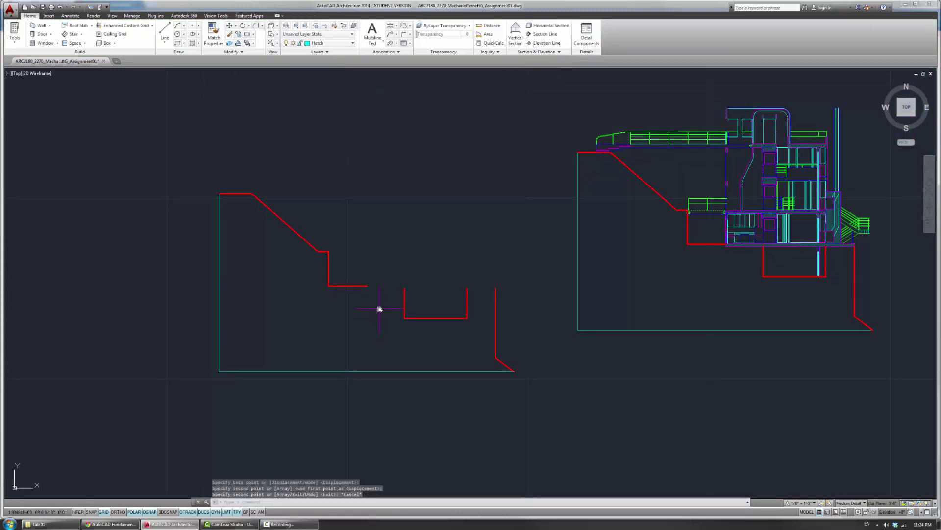
# Step: Draw a line from the red endpoint to the next red corner
pyautogui.write('l')
pyautogui.press('Return')
pyautogui.scroll(5, 391, 288)
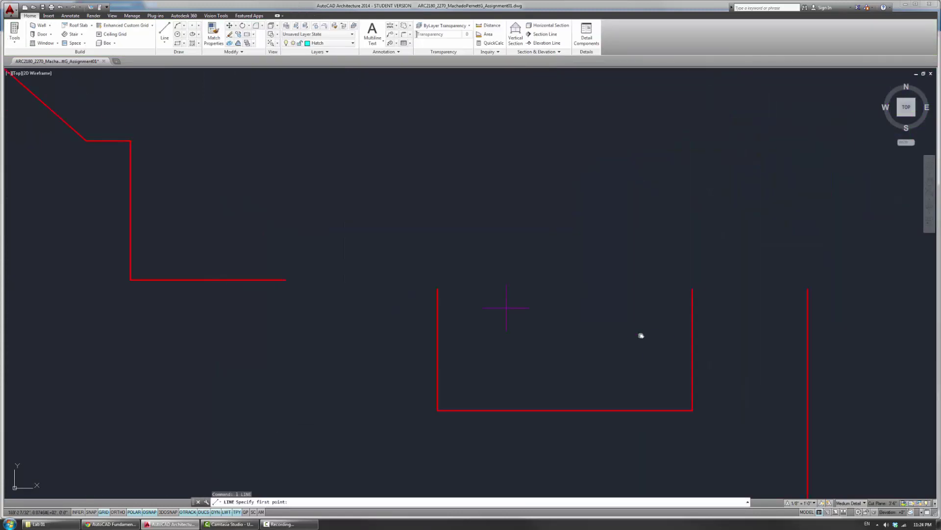
pyautogui.click(692, 290)
pyautogui.click(808, 290)
pyautogui.press('Return')
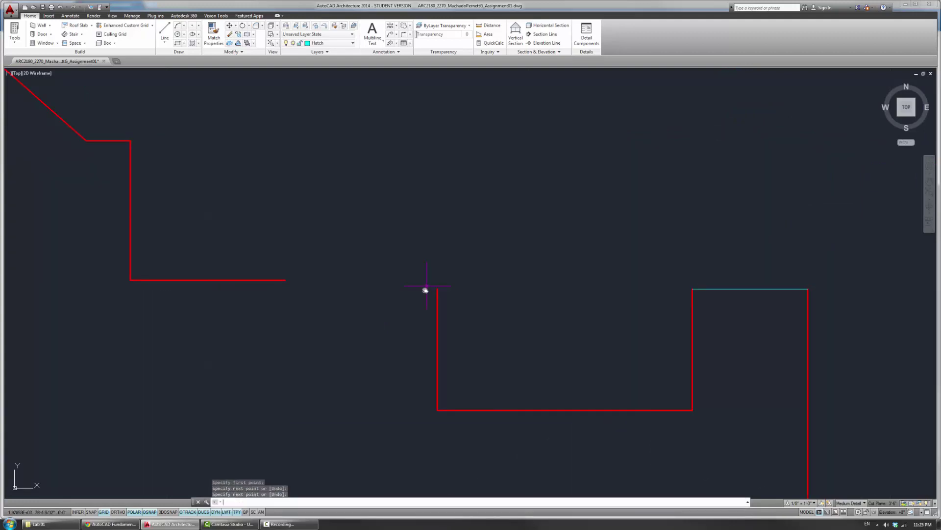
# Step: Draw a short two-segment line closing the remaining gap up to the red endpoint
pyautogui.press('Return')
pyautogui.click(437, 289)
pyautogui.scroll(5, 275, 284)
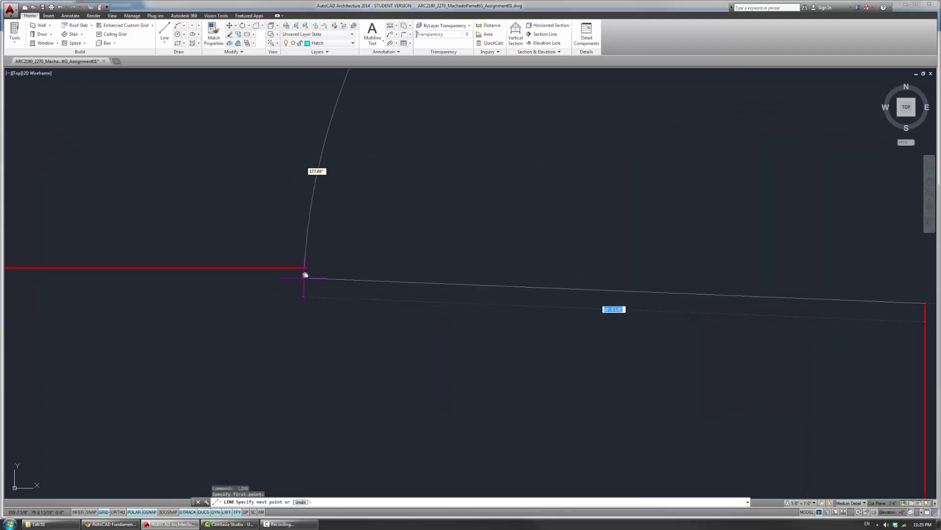
pyautogui.click(307, 303)
pyautogui.click(306, 269)
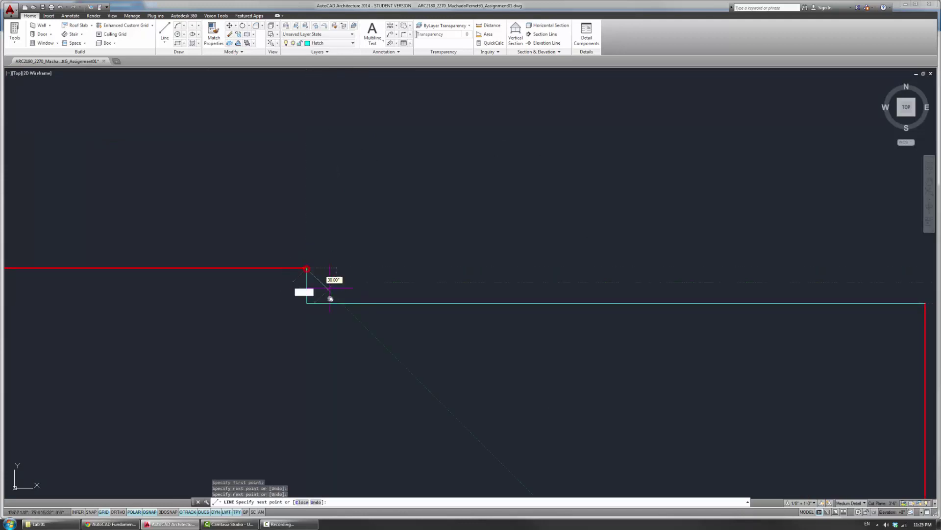
pyautogui.press('Return')
pyautogui.scroll(-10, 336, 248)
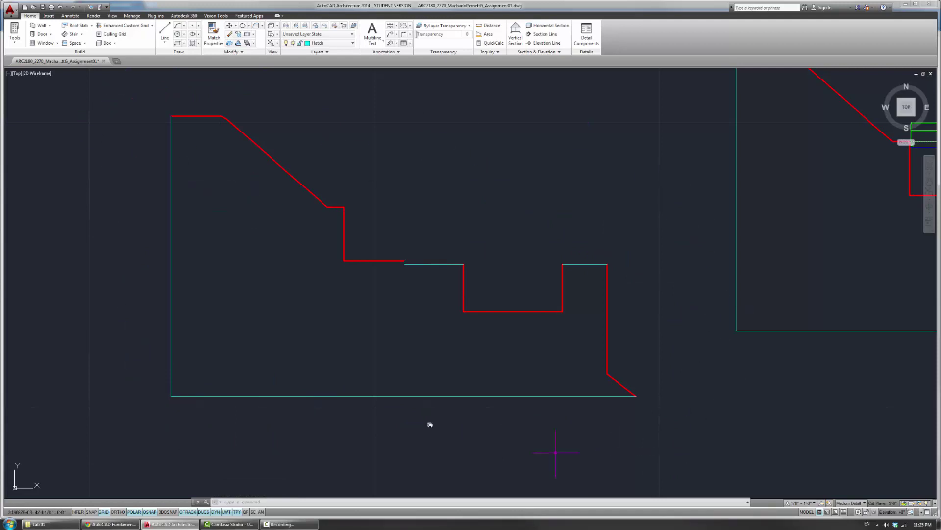
# Step: JOIN the bottom and left cyan lines with the red hillside, diagonal and vertical lines
pyautogui.write('j')
pyautogui.press('Return')
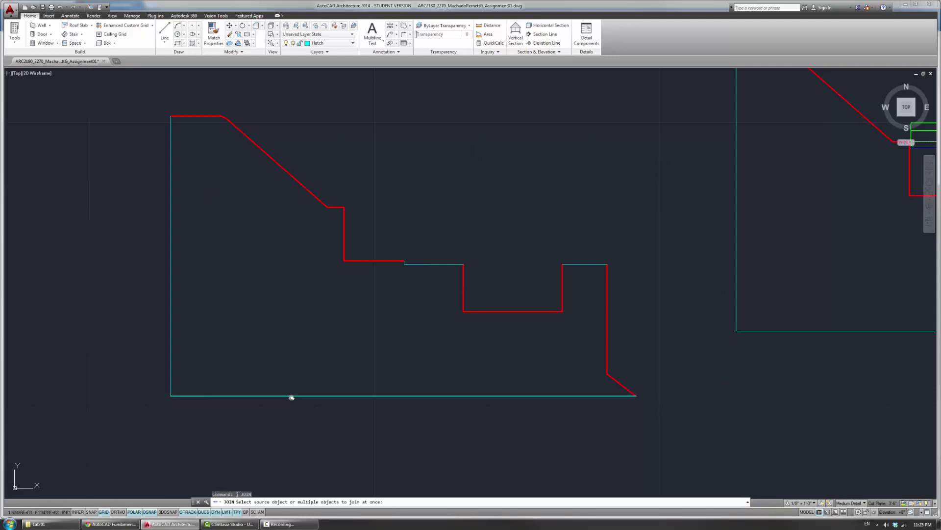
pyautogui.click(291, 397)
pyautogui.click(201, 365)
pyautogui.click(142, 324)
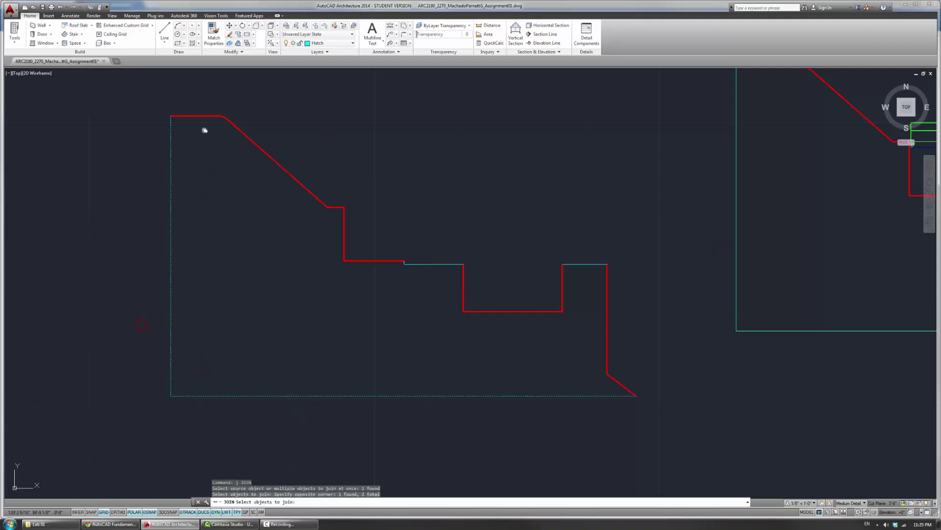
pyautogui.moveTo(204, 130); pyautogui.dragTo(206, 102)
pyautogui.moveTo(259, 180); pyautogui.dragTo(263, 112)
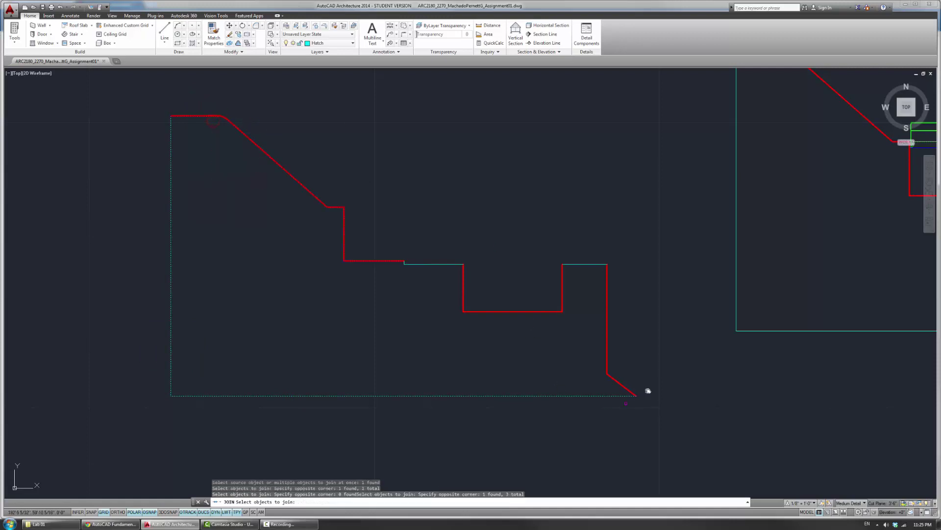
pyautogui.click(628, 392)
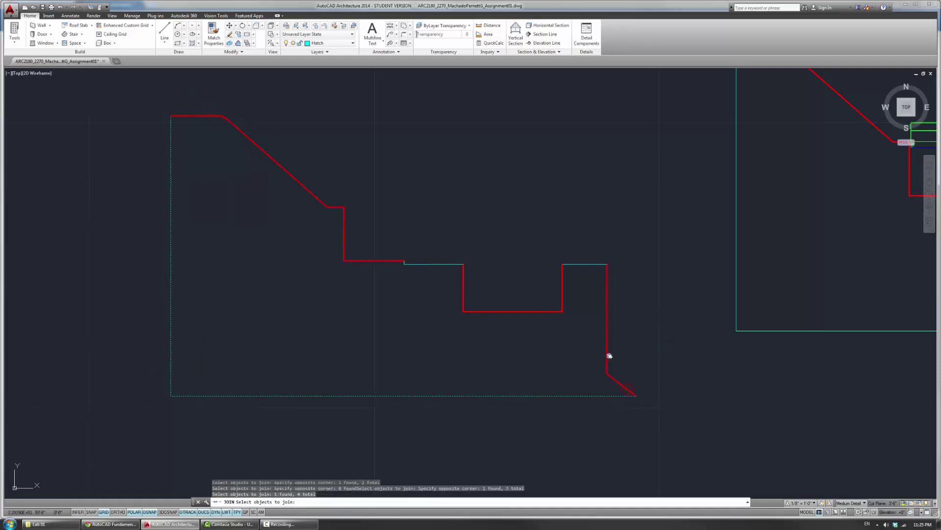
pyautogui.click(606, 353)
pyautogui.click(450, 336)
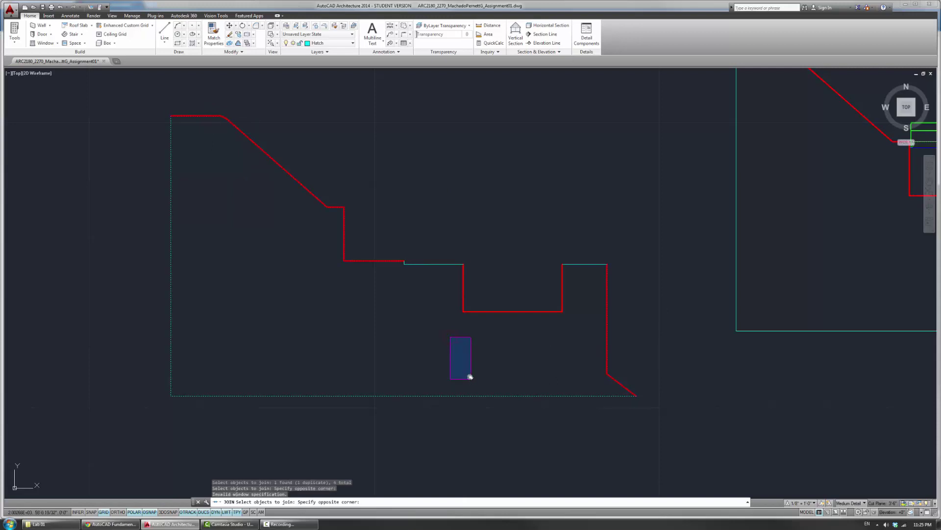
pyautogui.click(426, 361)
pyautogui.press('Return')
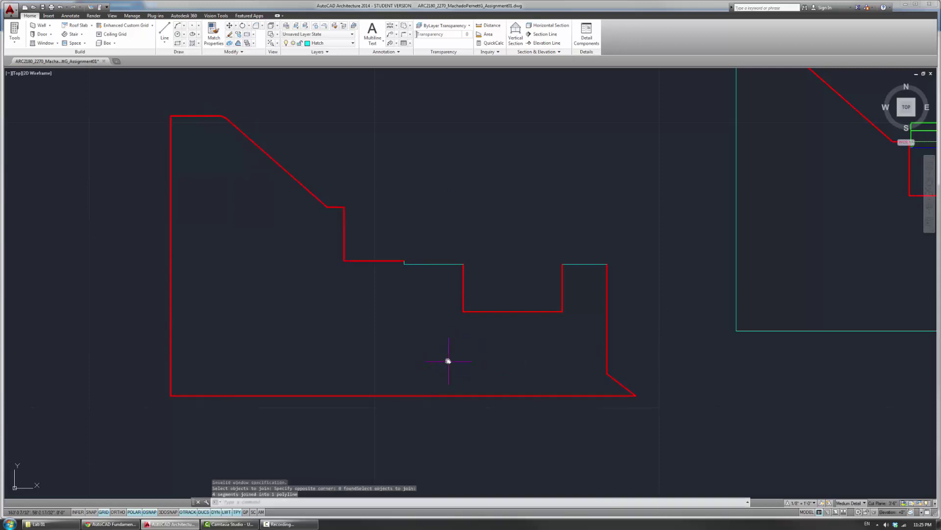
# Step: Join the short cyan, vertical red and top-right cyan lines into the outline and confirm it's one piece
pyautogui.click(319, 397)
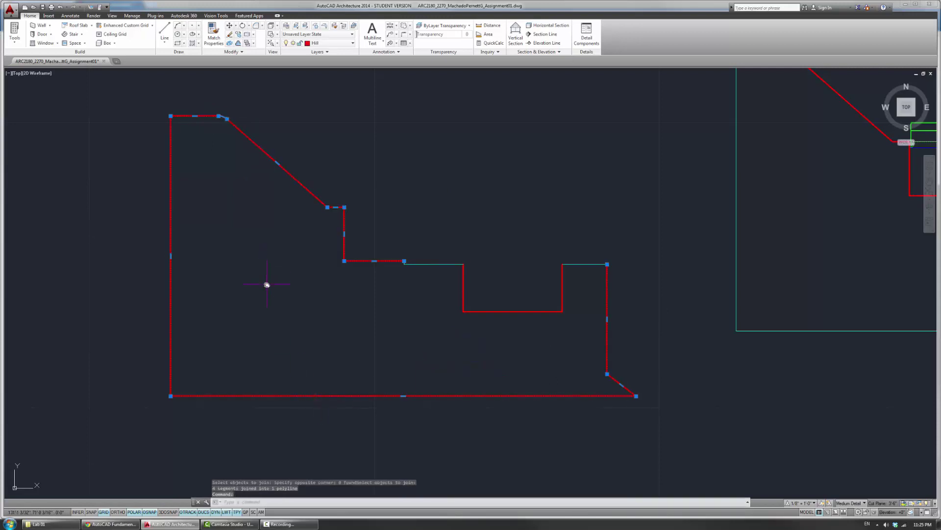
pyautogui.press('Escape')
pyautogui.press('Escape')
pyautogui.click(383, 261)
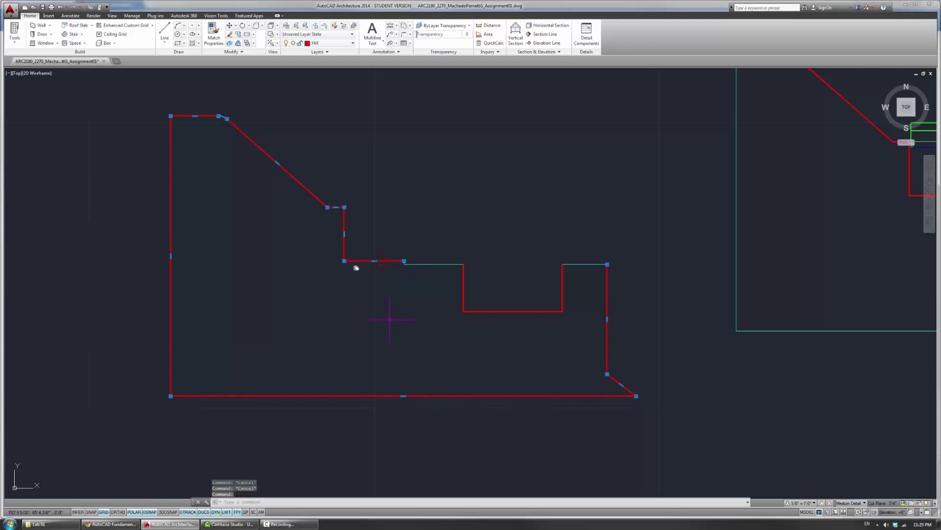
pyautogui.write('j')
pyautogui.press('Return')
pyautogui.click(407, 264)
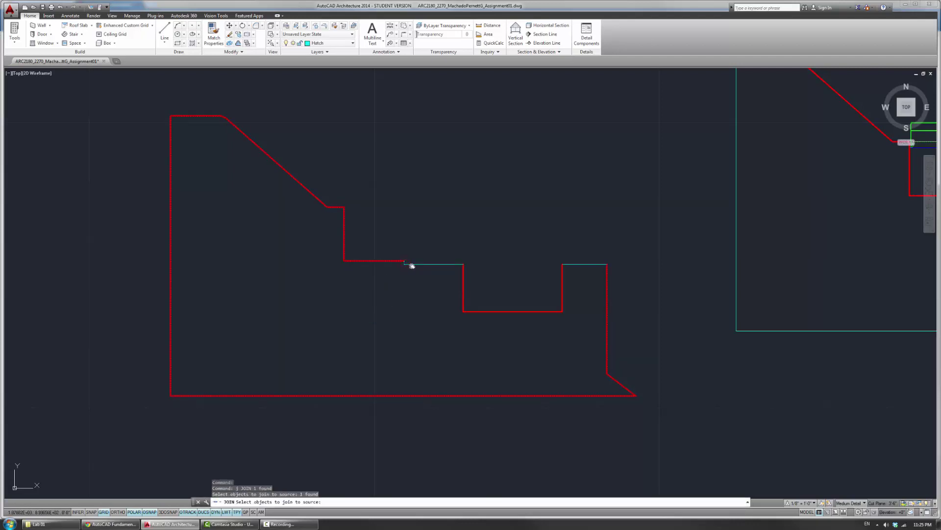
pyautogui.click(412, 265)
pyautogui.click(463, 280)
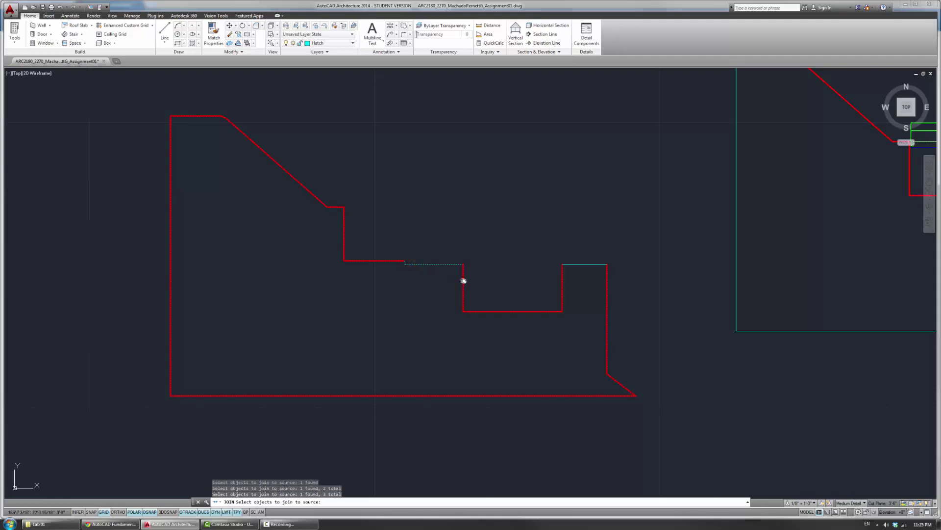
pyautogui.click(571, 264)
pyautogui.press('Return')
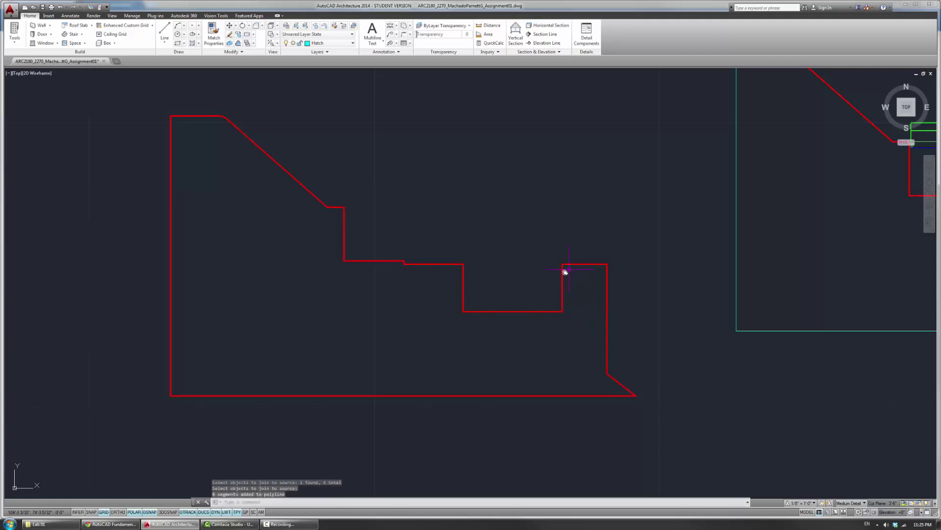
pyautogui.click(561, 277)
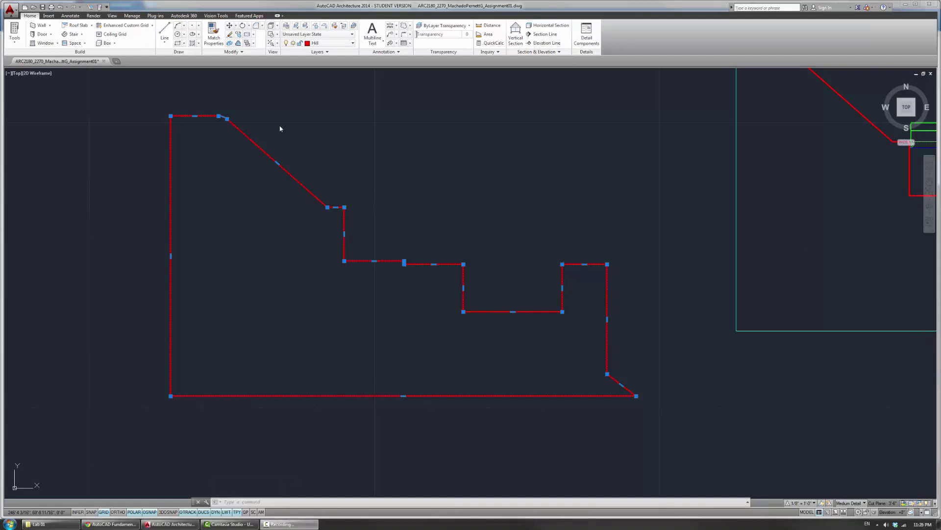
# Step: Hatch inside the stepped red outline with ANSI31 at scale 15, then select the new hatch
pyautogui.press('Escape')
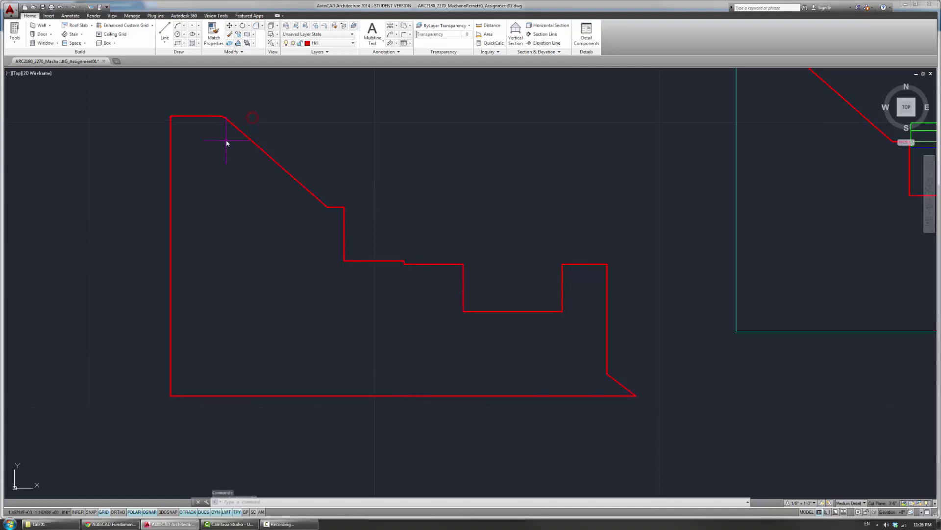
pyautogui.write('h')
pyautogui.press('Return')
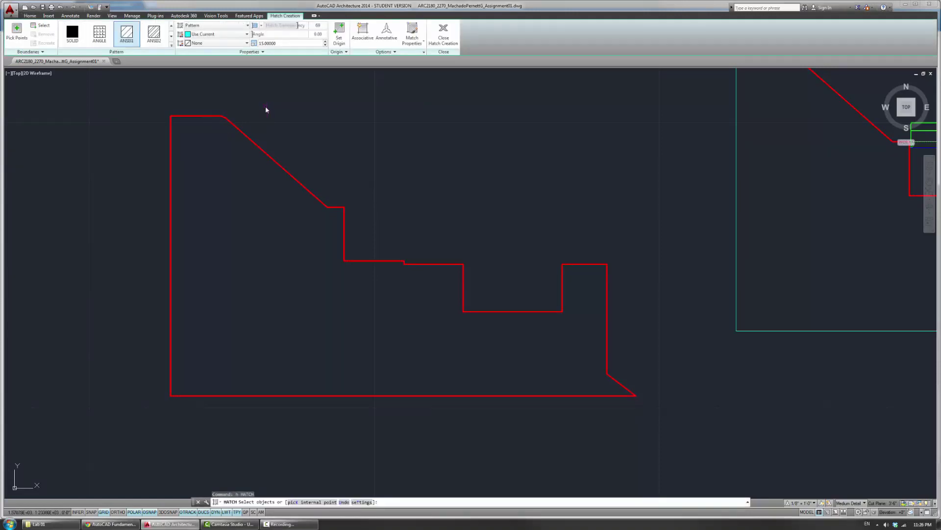
pyautogui.write('k')
pyautogui.press('Return')
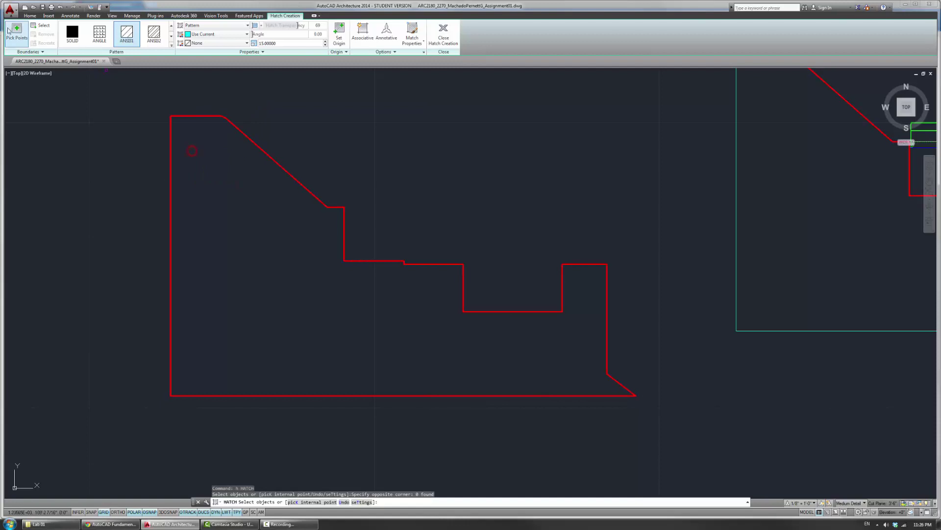
pyautogui.click(246, 198)
pyautogui.press('Return')
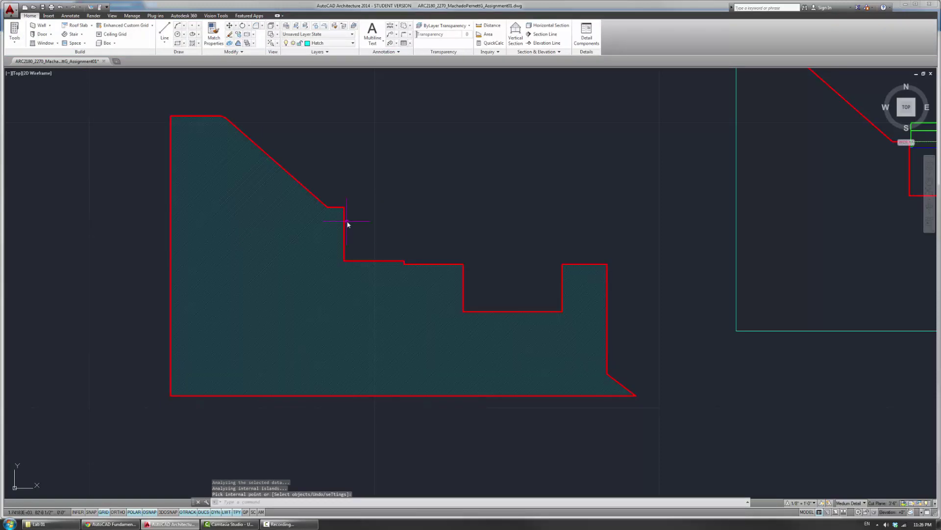
pyautogui.click(317, 308)
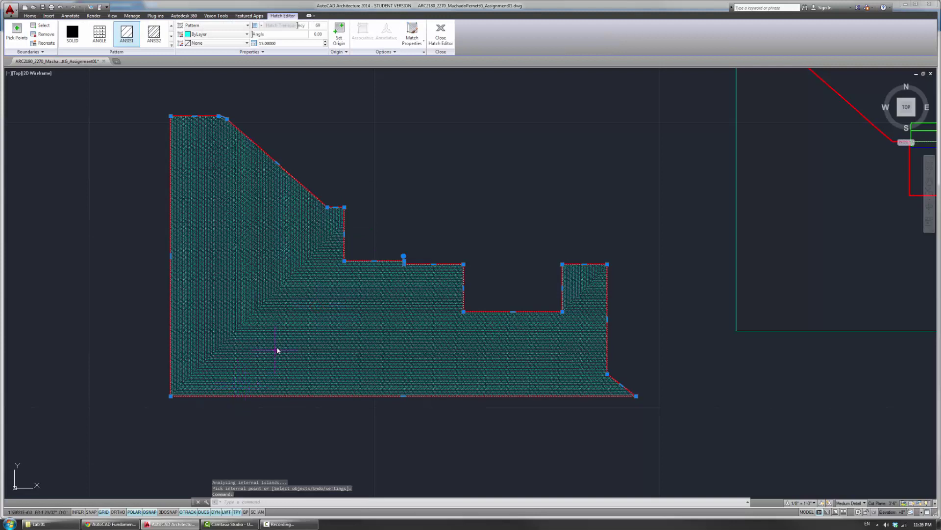
pyautogui.press('Escape')
pyautogui.click(397, 339)
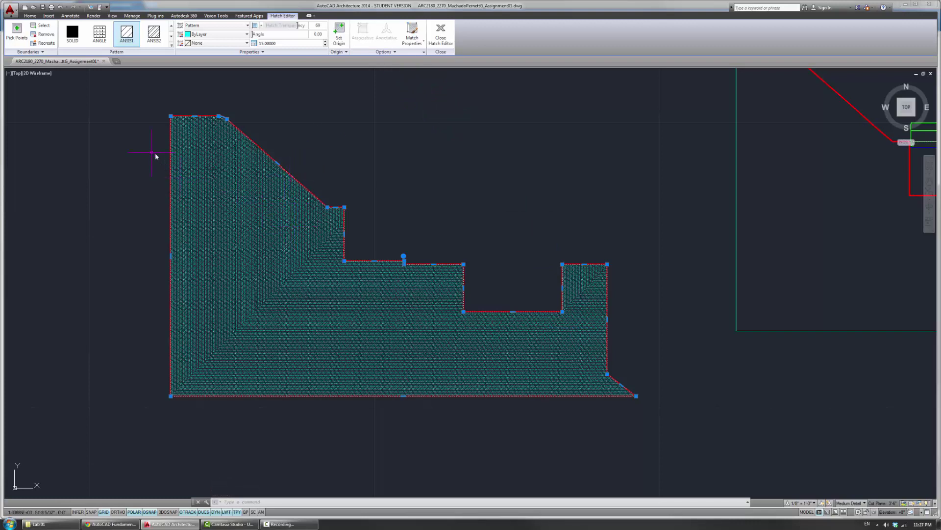
# Step: Move the hatch to a trial position, then undo the misplaced move and reselect it
pyautogui.write('m')
pyautogui.press('Return')
pyautogui.click(485, 222)
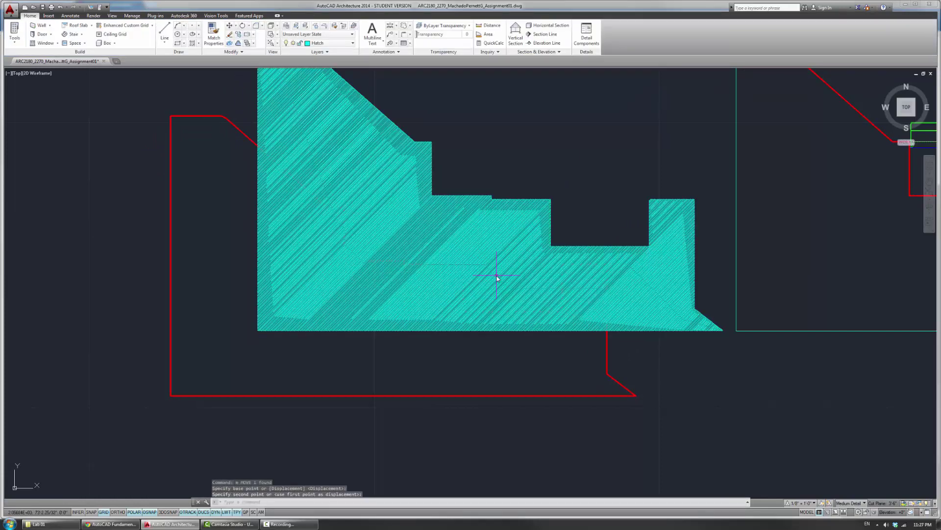
pyautogui.click(225, 435)
pyautogui.click(258, 395)
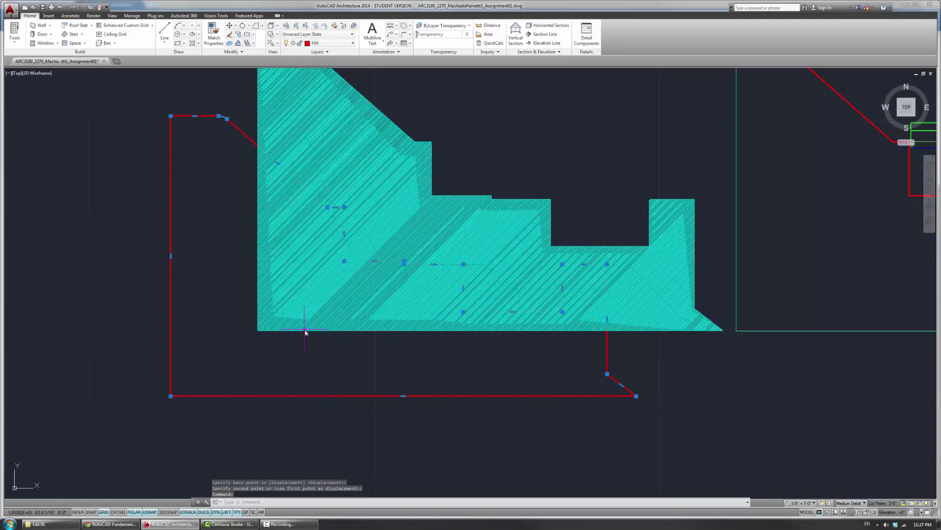
pyautogui.hotkey('ctrl', 'z')
pyautogui.click(377, 353)
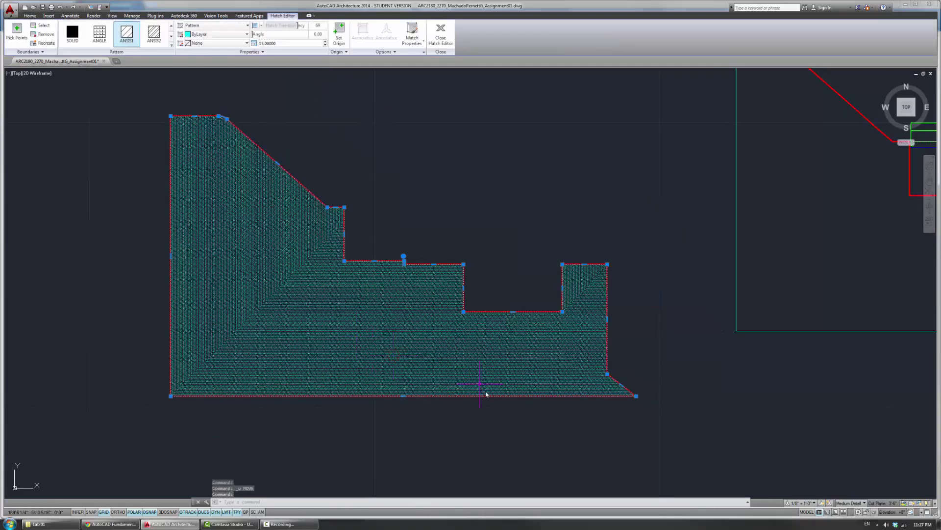
# Step: Move the hatch from the outline's bottom-right corner to the hillside corner under the building
pyautogui.write('m')
pyautogui.press('Return')
pyautogui.scroll(10, 632, 400)
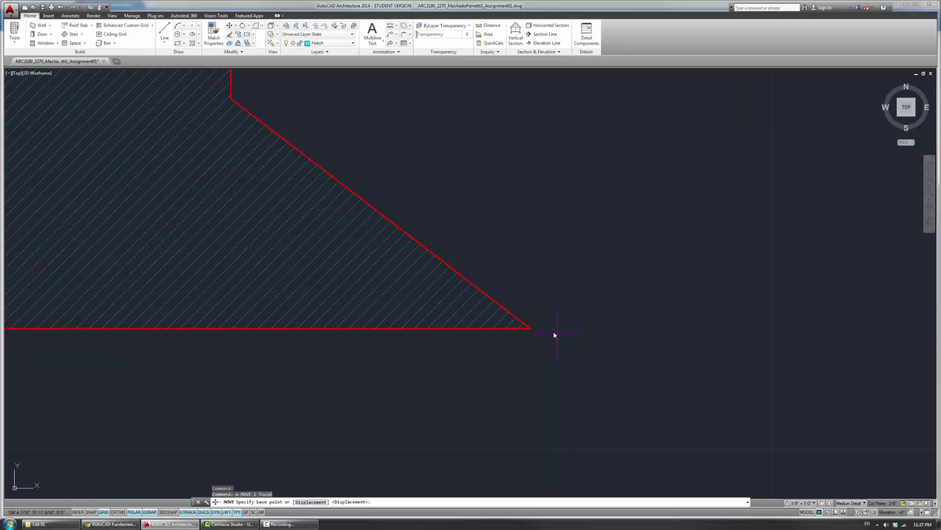
pyautogui.click(533, 331)
pyautogui.scroll(-8, 255, 315)
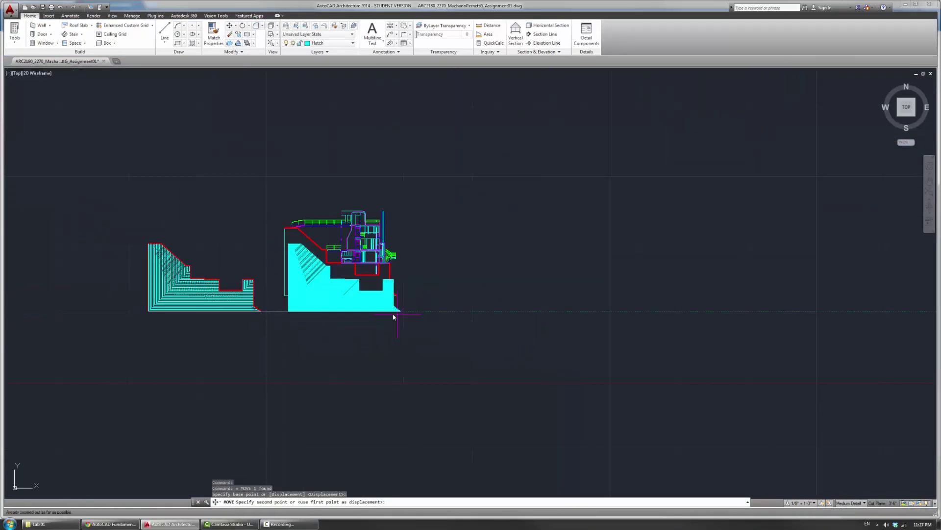
pyautogui.scroll(5, 407, 295)
pyautogui.click(421, 196)
pyautogui.press('Return')
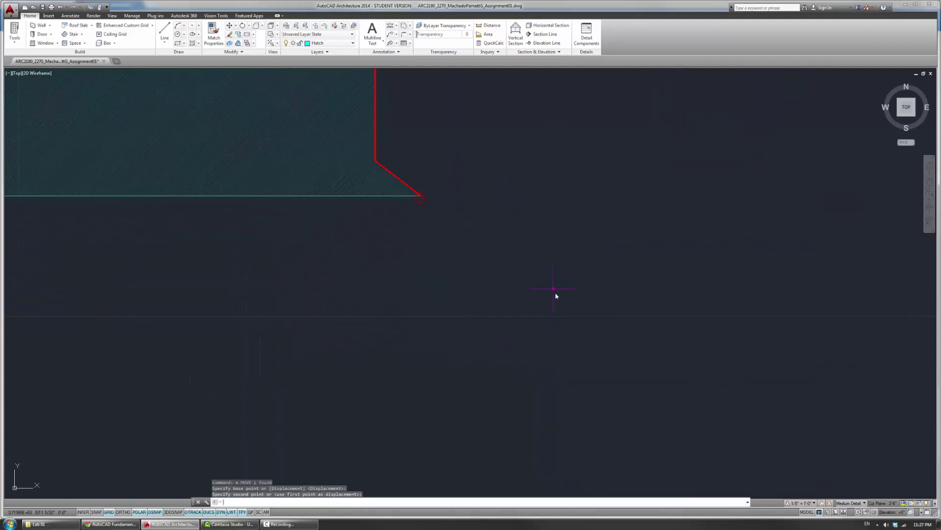
# Step: Window-select the leftover stepped red outline and delete it
pyautogui.scroll(-5, 555, 292)
pyautogui.scroll(2, 309, 260)
pyautogui.click(396, 318)
pyautogui.click(317, 225)
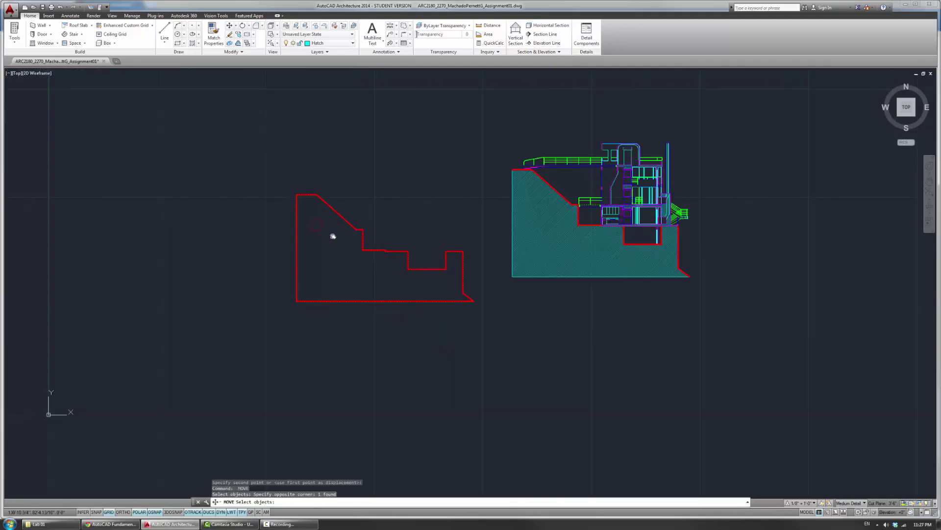
pyautogui.press('Escape')
pyautogui.click(378, 214)
pyautogui.click(336, 237)
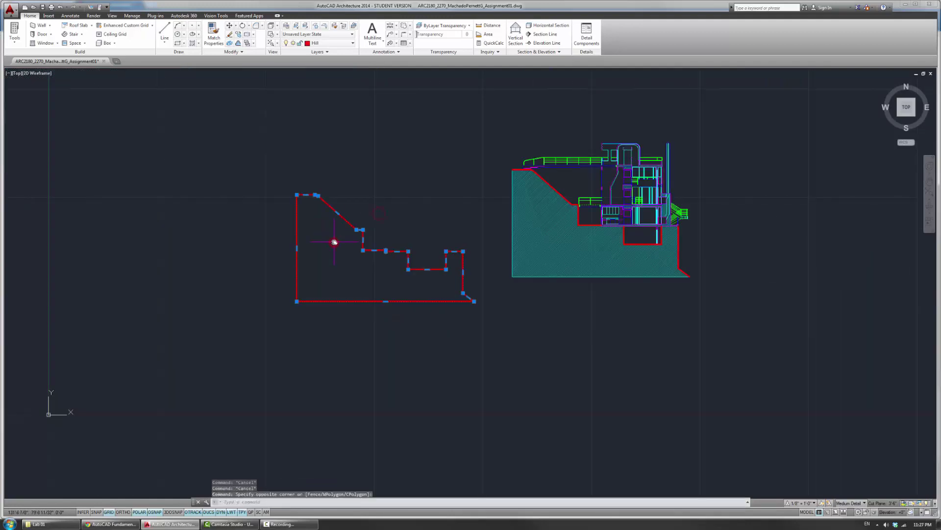
pyautogui.press('Delete')
# Step: Delete the two stray cyan edge lines at the hatch corner, then reselect the hillside hatch
pyautogui.scroll(6, 362, 281)
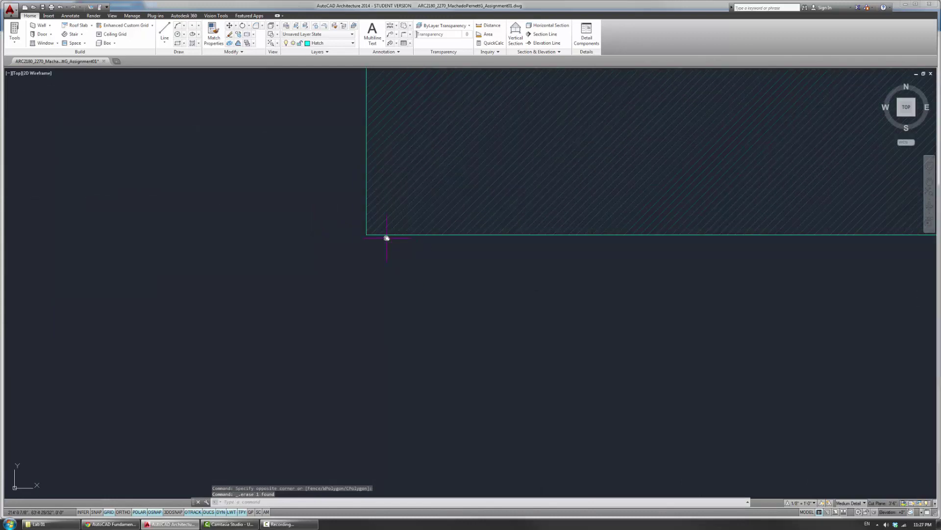
pyautogui.click(372, 235)
pyautogui.press('Escape')
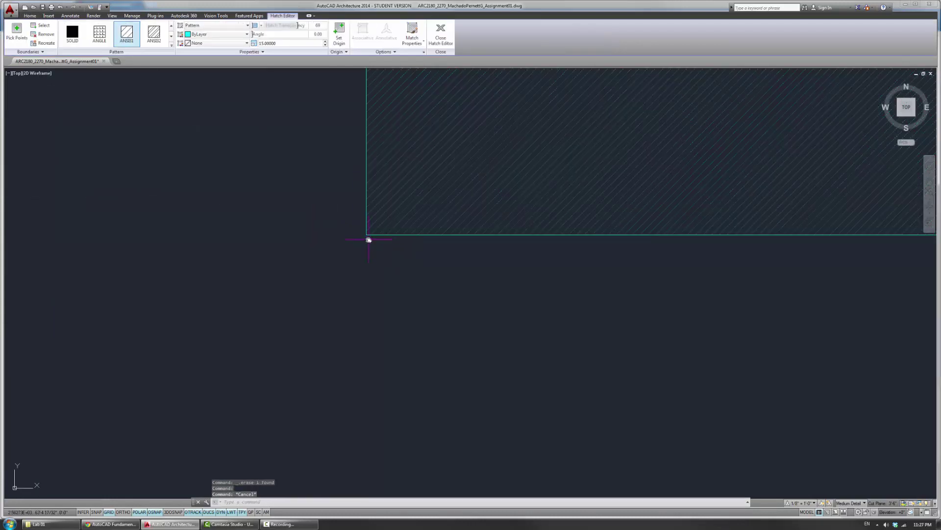
pyautogui.scroll(5, 371, 237)
pyautogui.click(351, 227)
pyautogui.click(325, 211)
pyautogui.press('Delete')
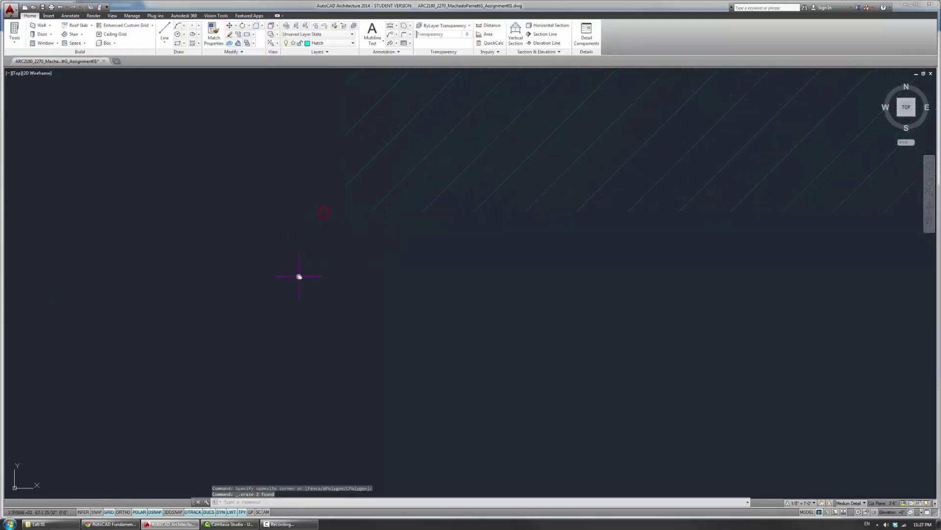
pyautogui.scroll(-4, 299, 276)
pyautogui.scroll(-4, 299, 276)
pyautogui.scroll(8, 387, 244)
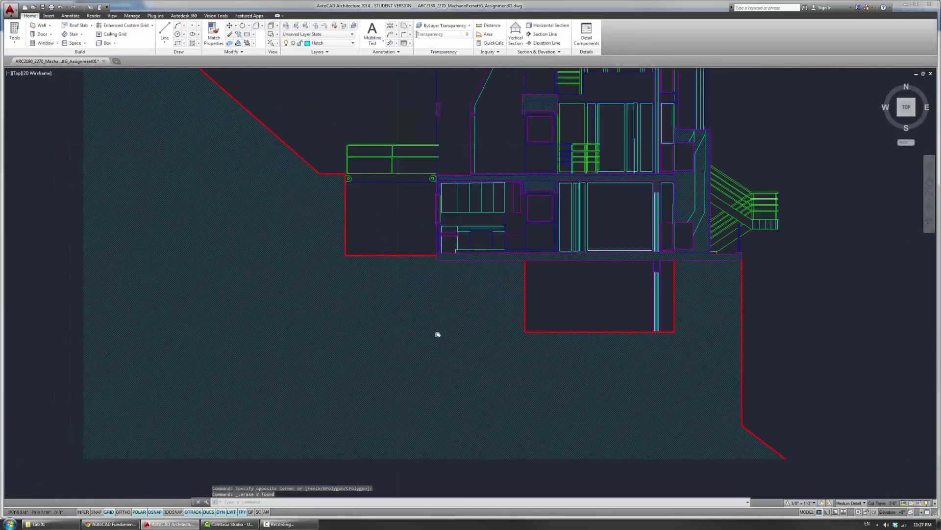
pyautogui.scroll(-2, 439, 321)
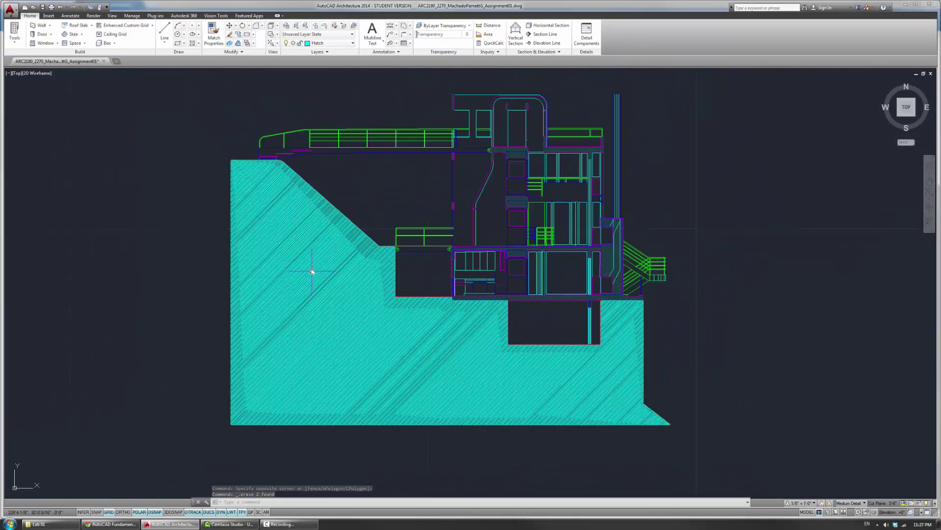
pyautogui.click(312, 271)
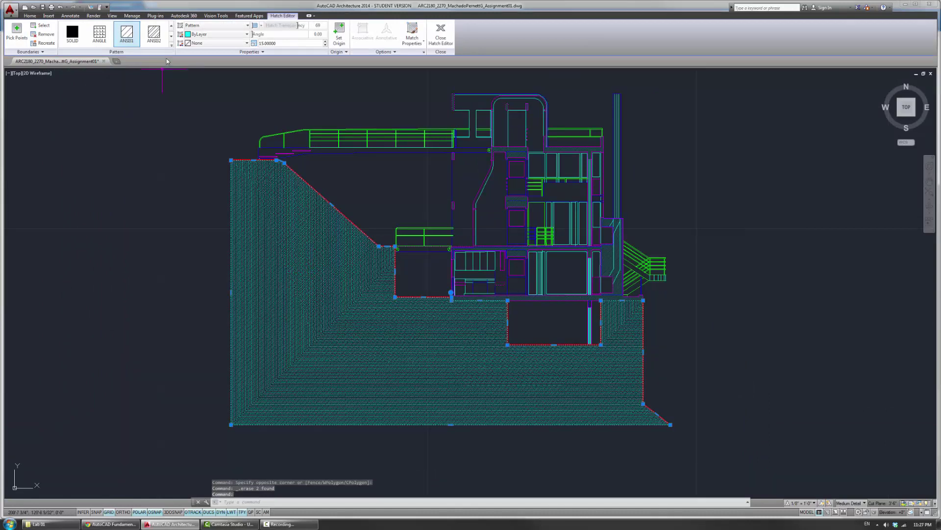
# Step: In the Hatch Editor, switch the pattern from ANSI31 to EARTH and set its scale to 50
pyautogui.click(171, 46)
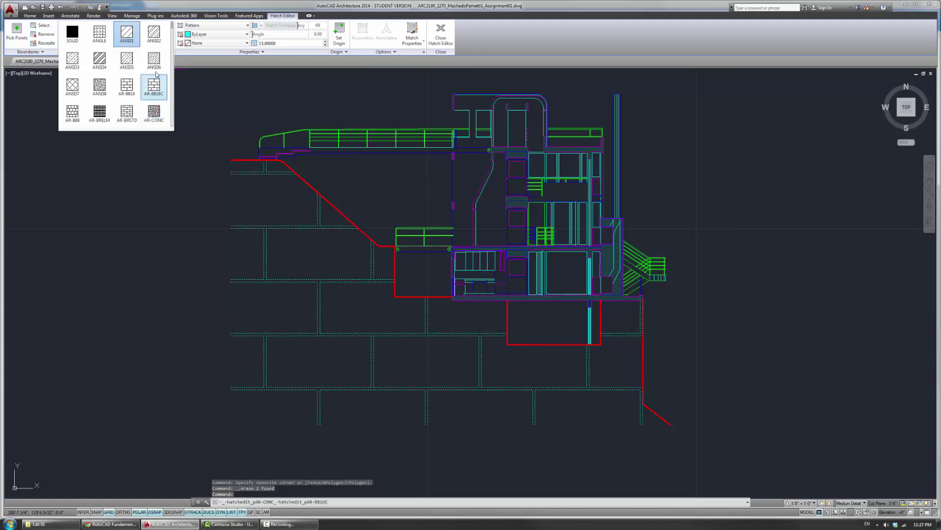
pyautogui.scroll(-1, 156, 86)
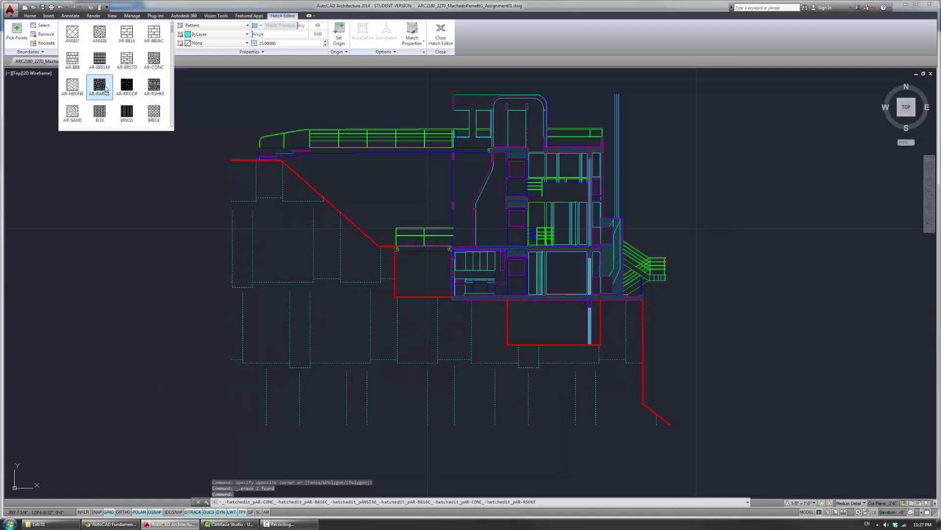
pyautogui.scroll(-3, 147, 103)
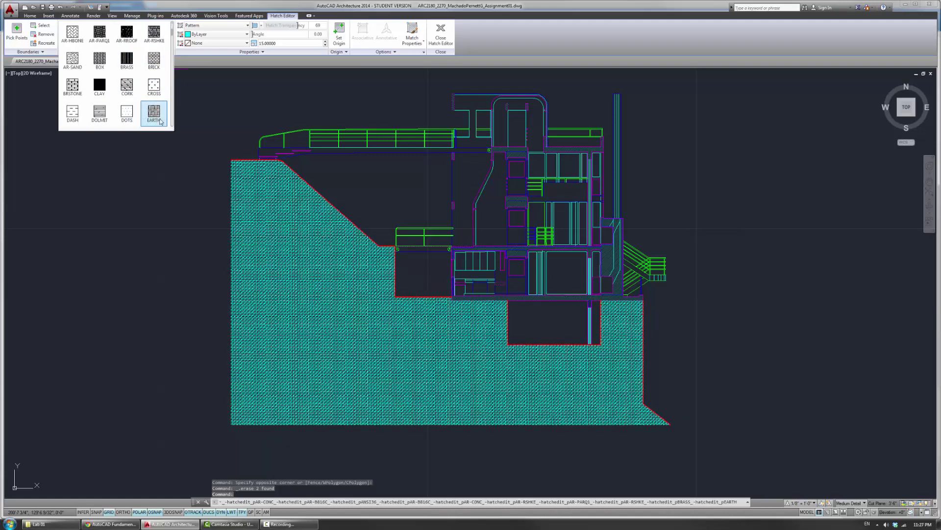
pyautogui.scroll(-2, 161, 120)
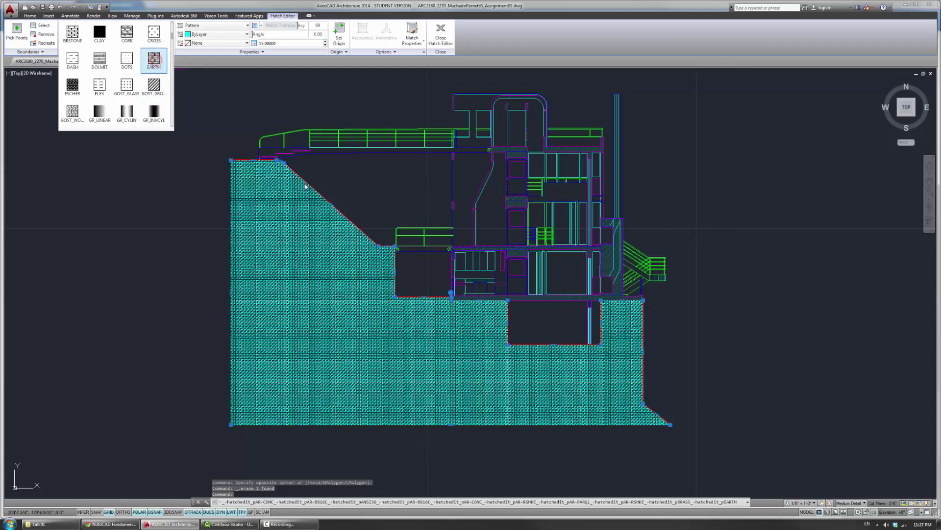
pyautogui.click(157, 61)
pyautogui.click(287, 42)
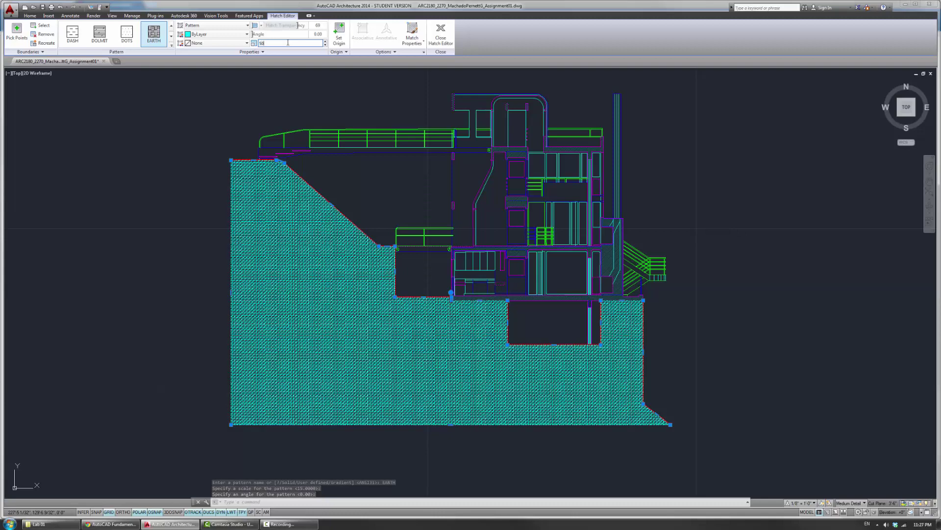
pyautogui.press('Return')
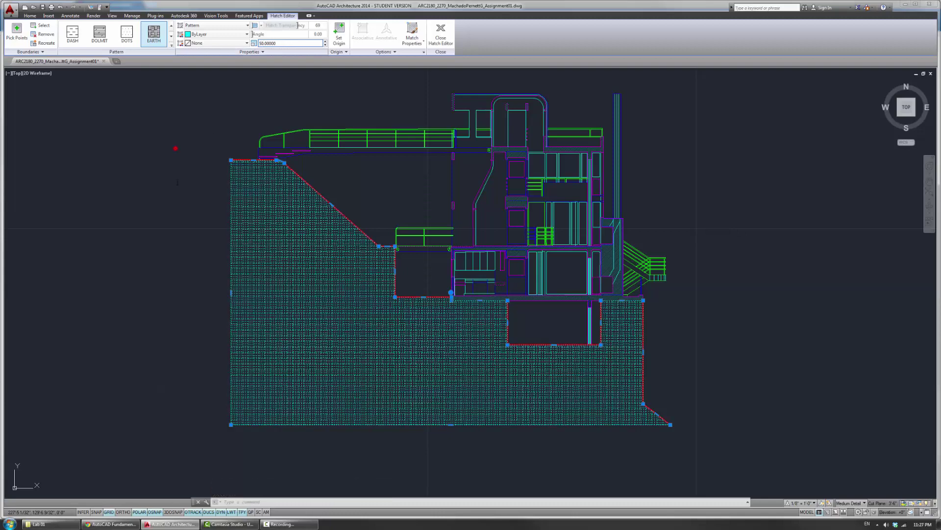
pyautogui.click(162, 185)
pyautogui.press('Escape')
pyautogui.press('Escape')
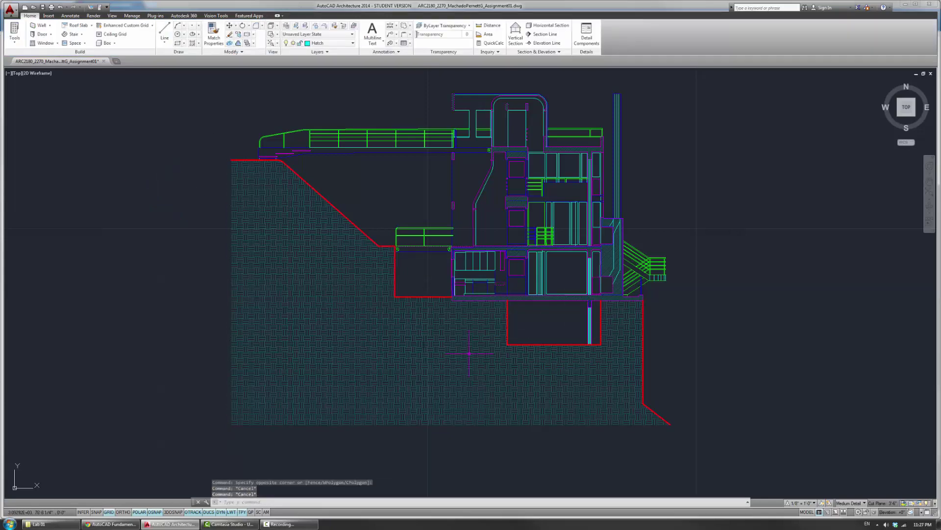
pyautogui.scroll(4, 349, 256)
pyautogui.scroll(-3, 290, 255)
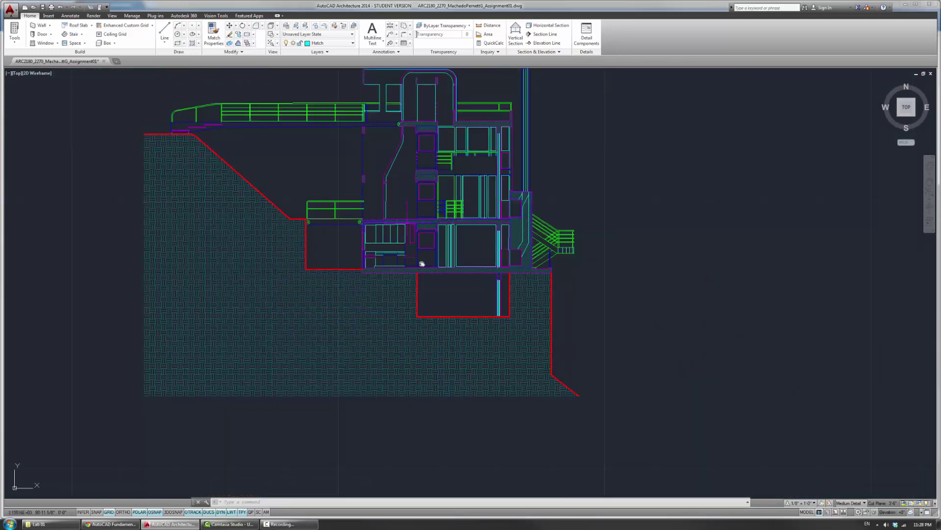
pyautogui.moveTo(421, 263)
pyautogui.mouseDown(button='middle')
pyautogui.moveTo(422, 284)
pyautogui.moveTo(418, 270)
pyautogui.mouseUp(button='middle')
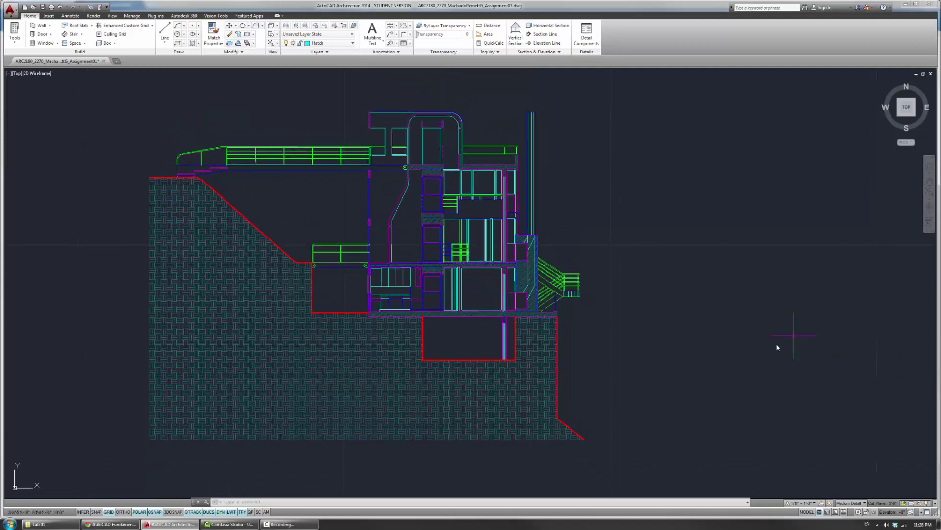